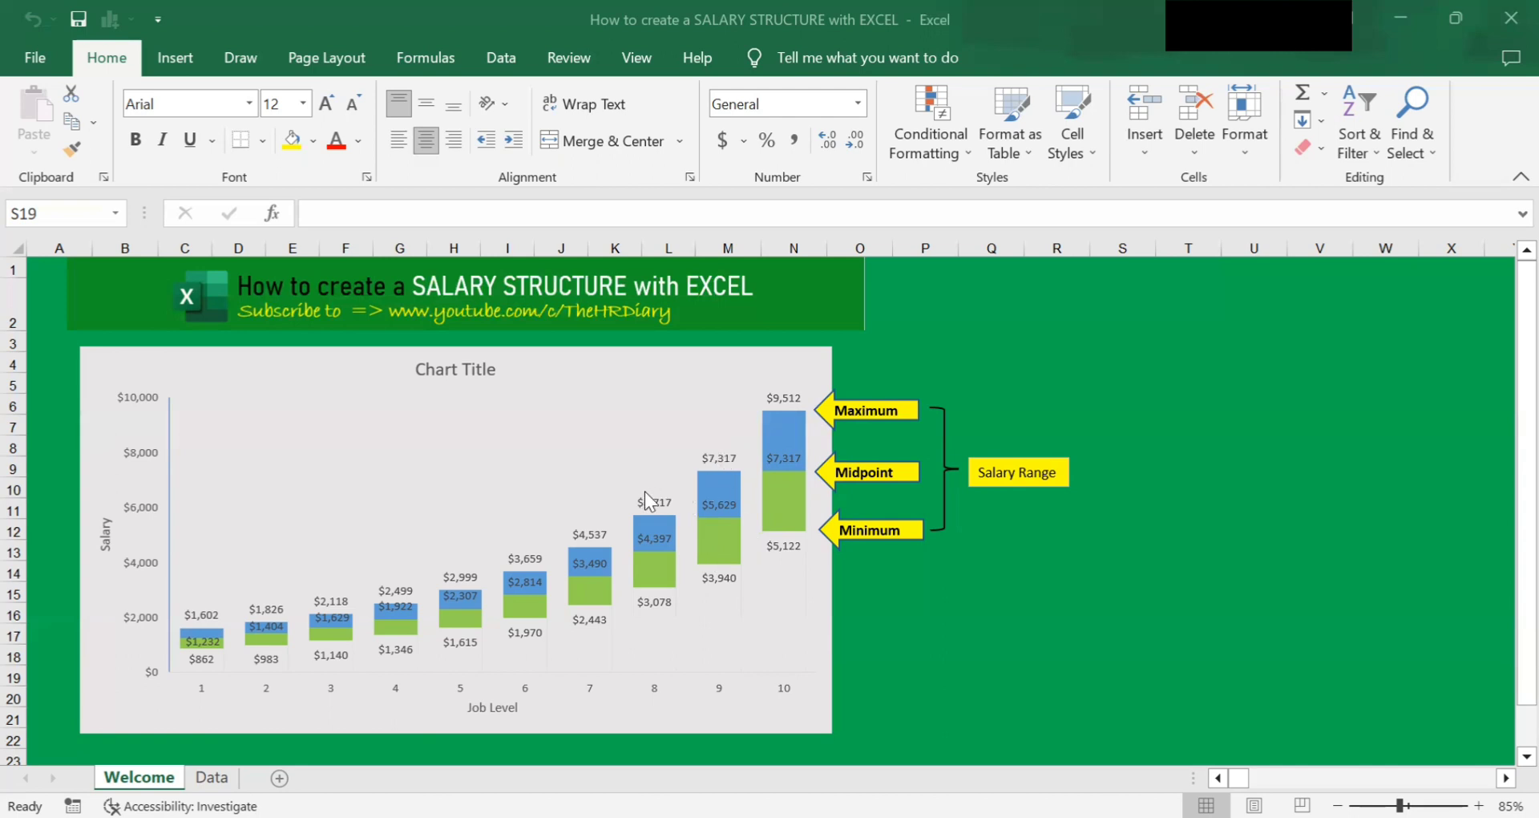
# Examine the maximum, midpoint and minimum of the job level 10 salary range in the example chart
pyautogui.moveTo(648, 498)
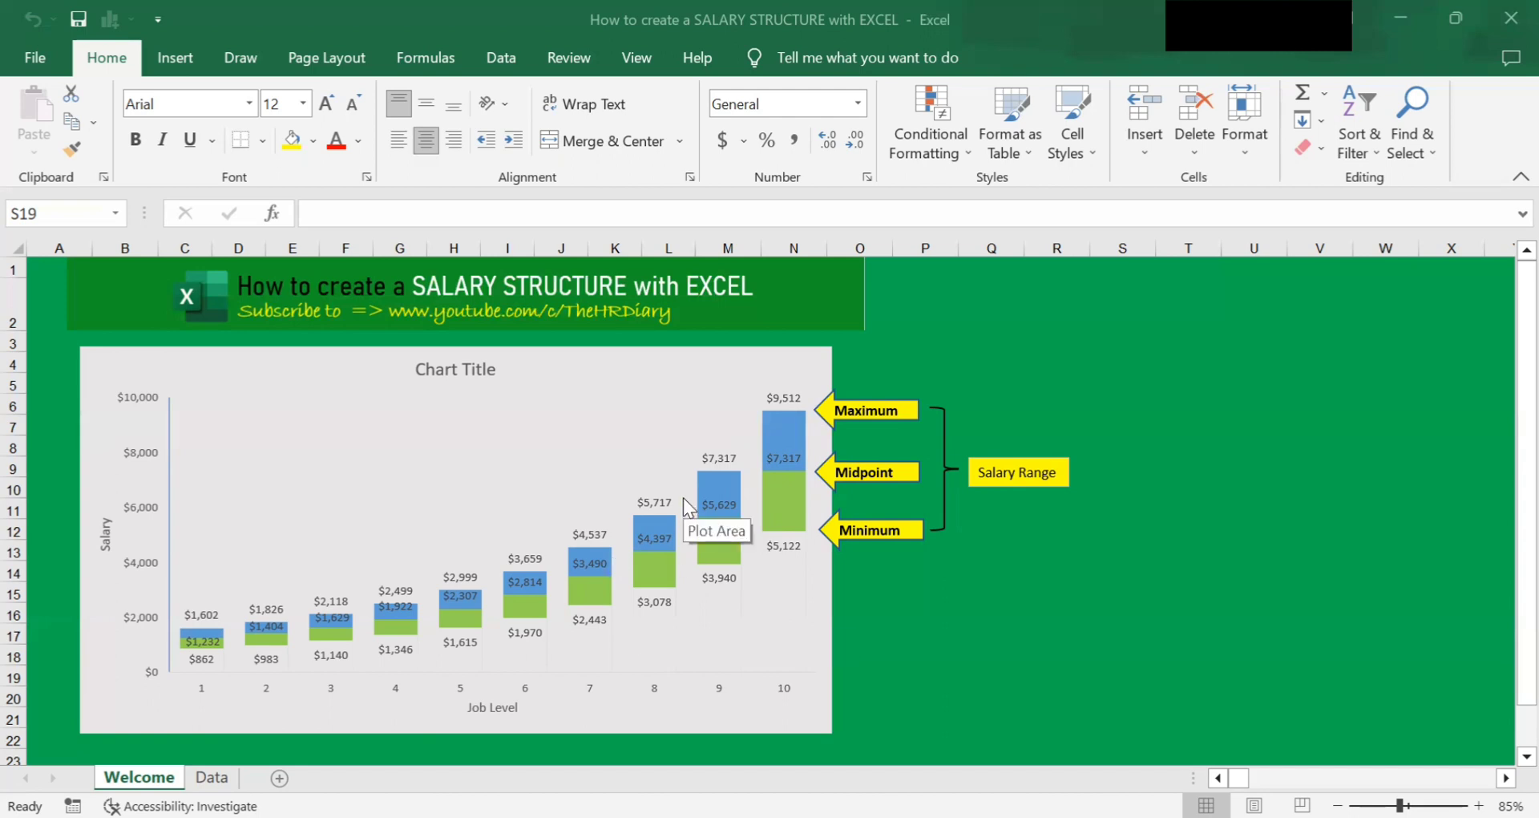
pyautogui.moveTo(796, 435)
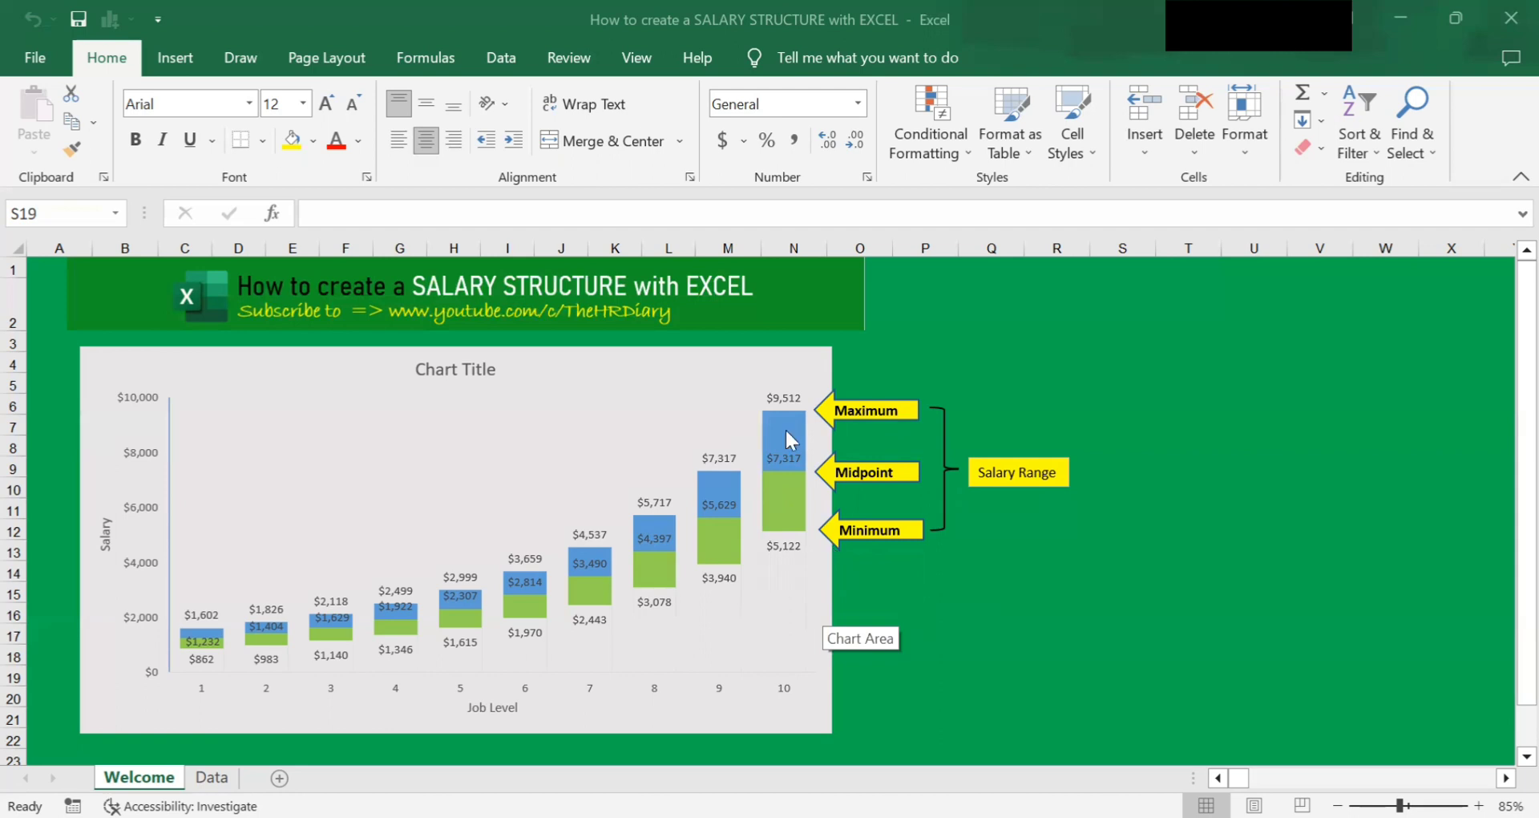
pyautogui.moveTo(768, 407)
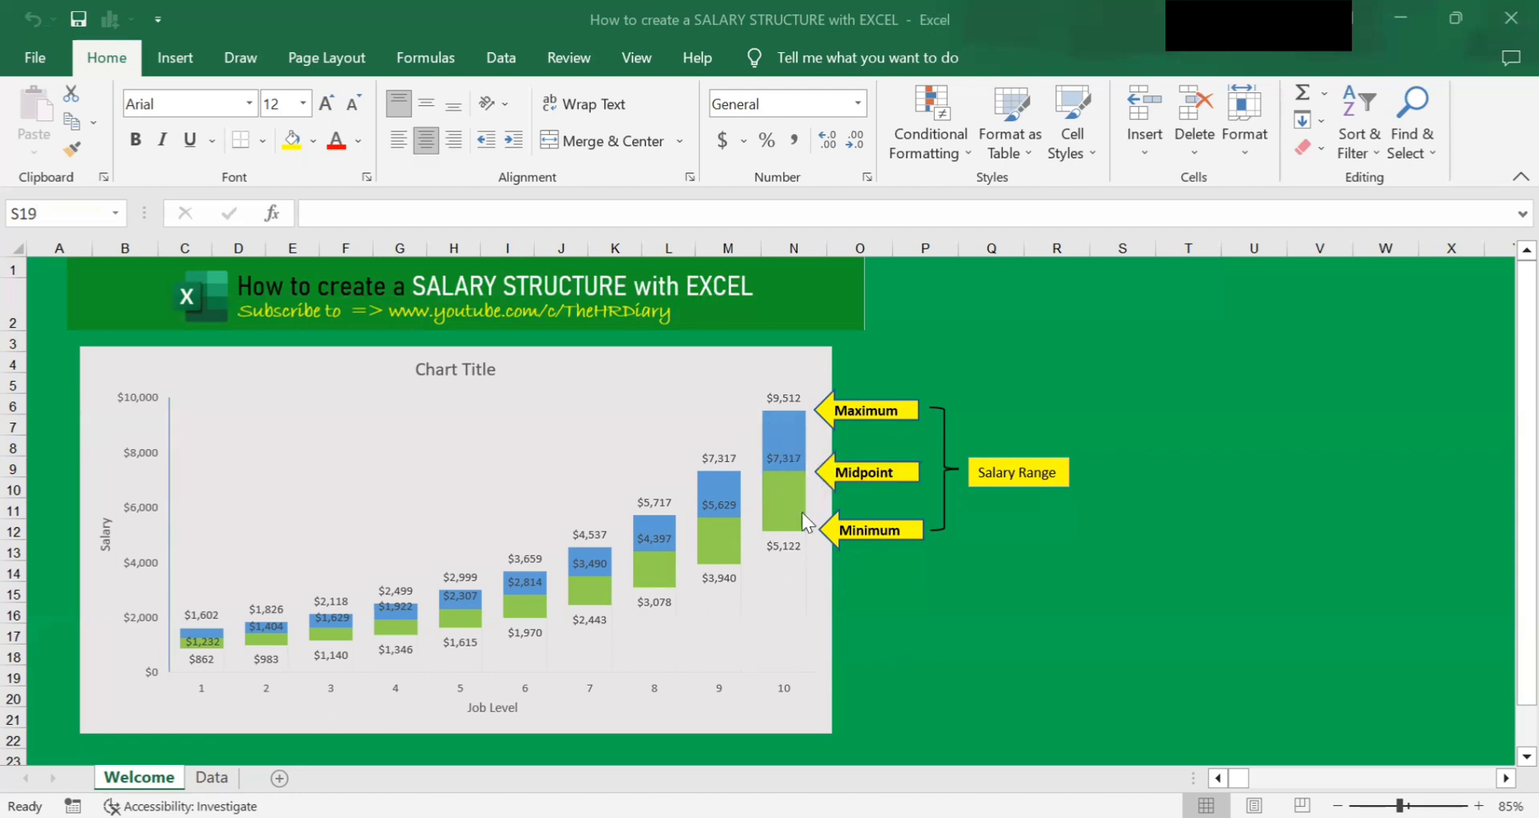
pyautogui.moveTo(802, 513)
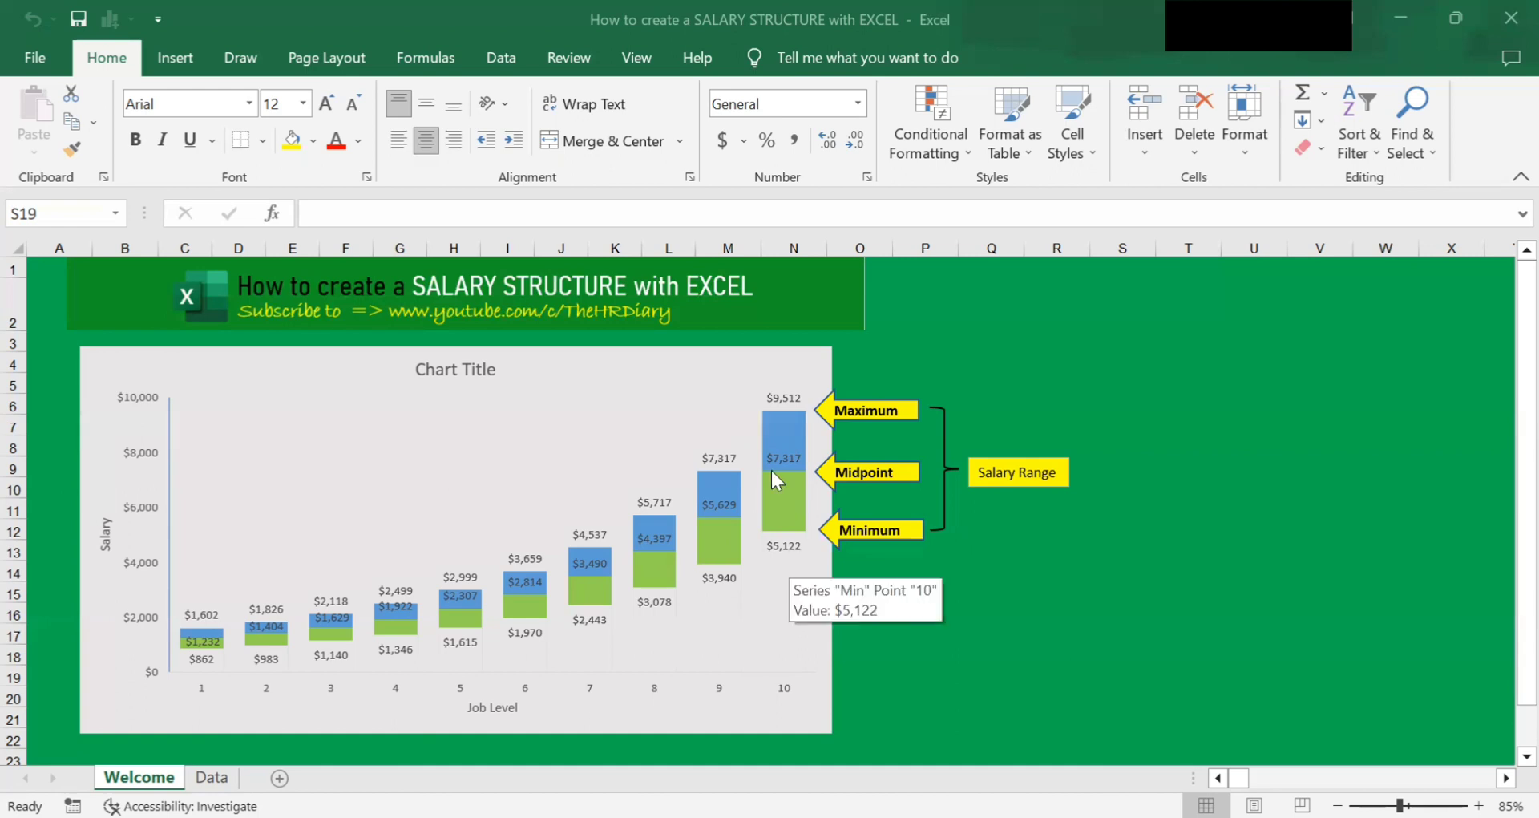
pyautogui.moveTo(781, 476)
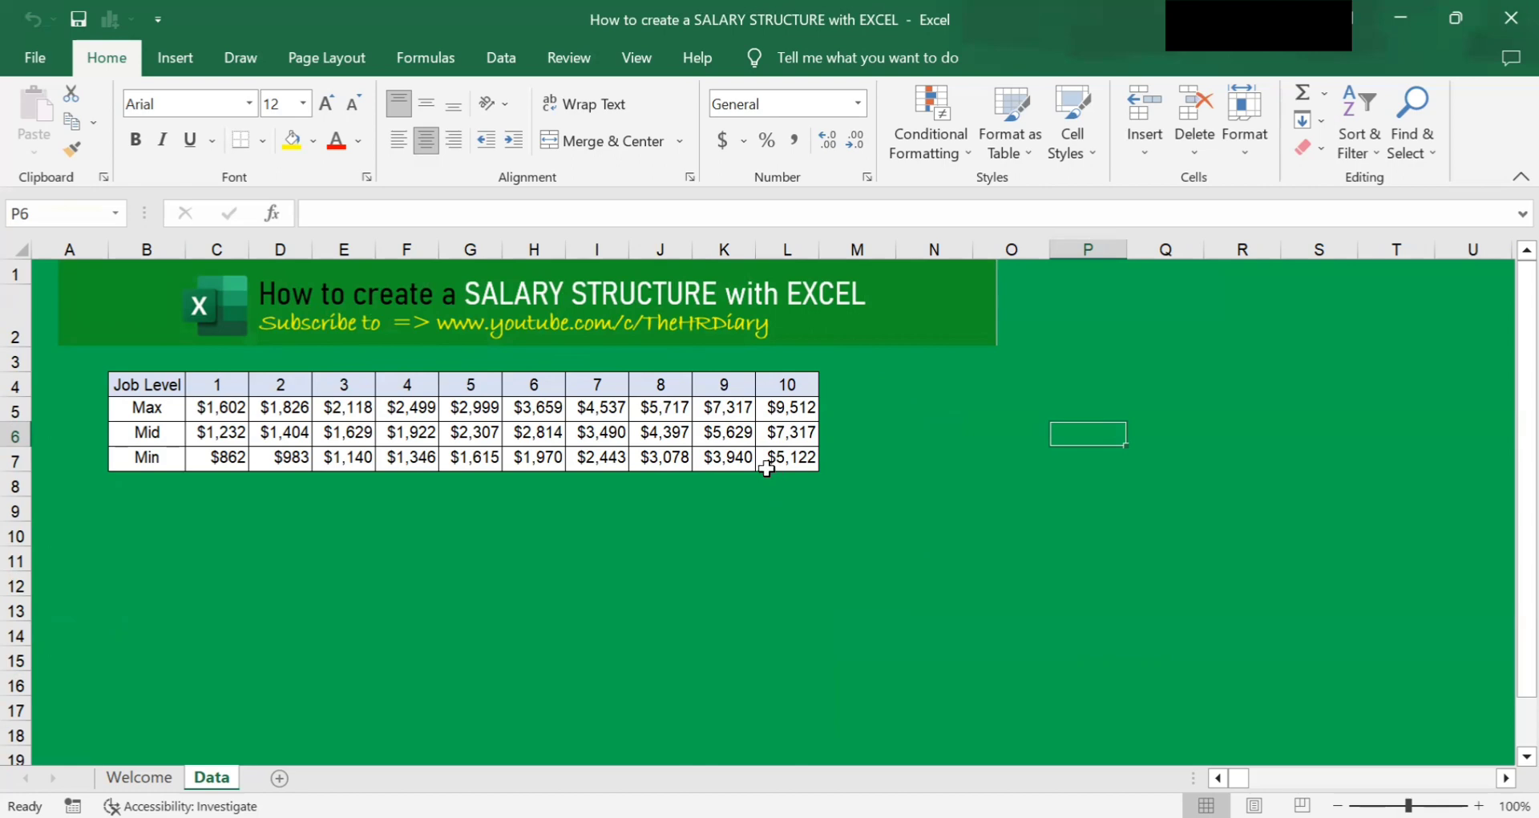
# Review the salary table on the Data sheet, including the Max row and the formula behind its job level 1 value
pyautogui.moveTo(156, 385); pyautogui.dragTo(769, 475)
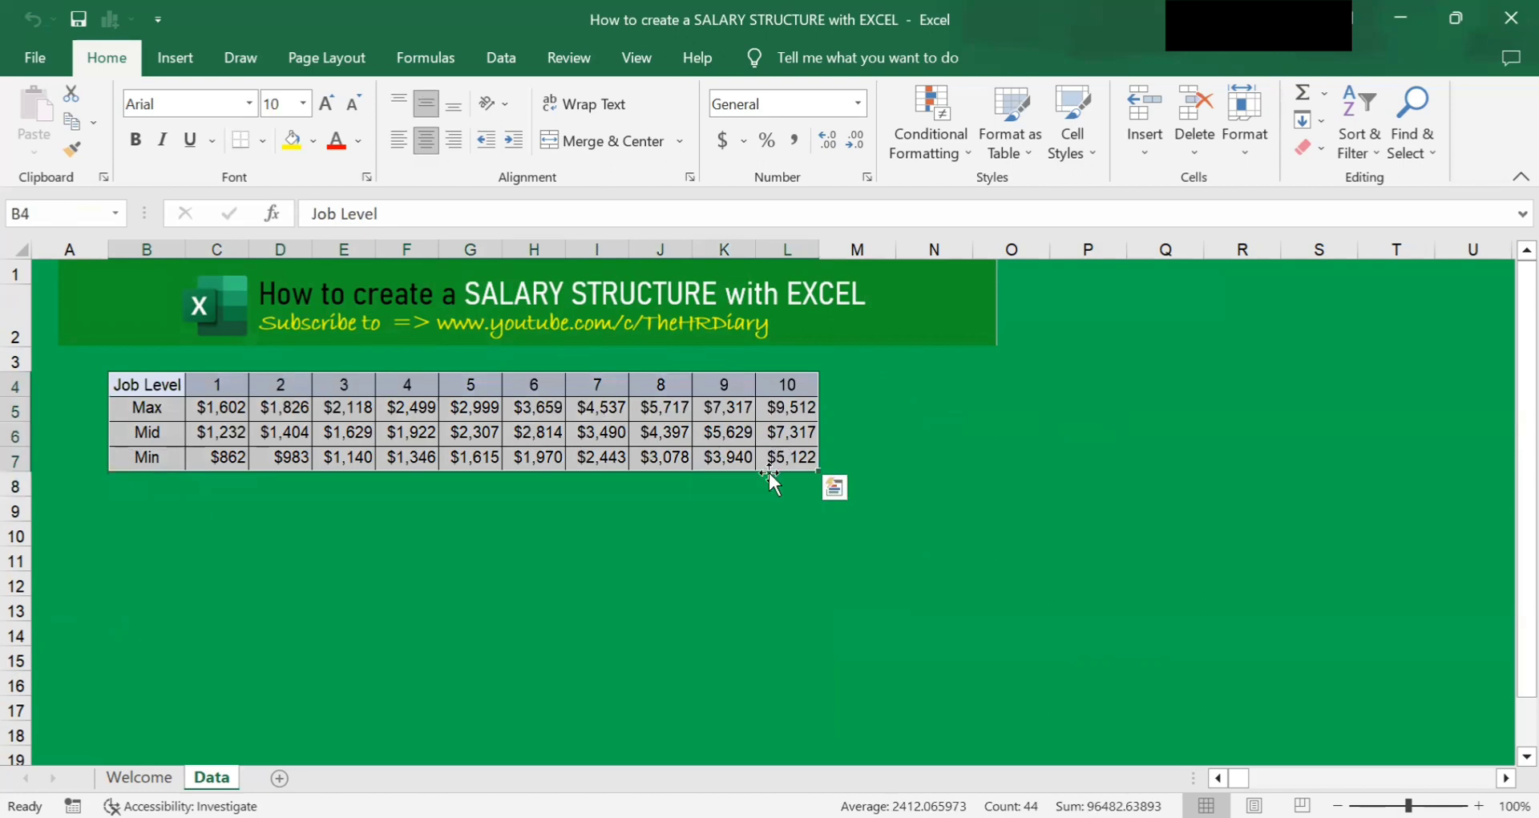
pyautogui.click(541, 557)
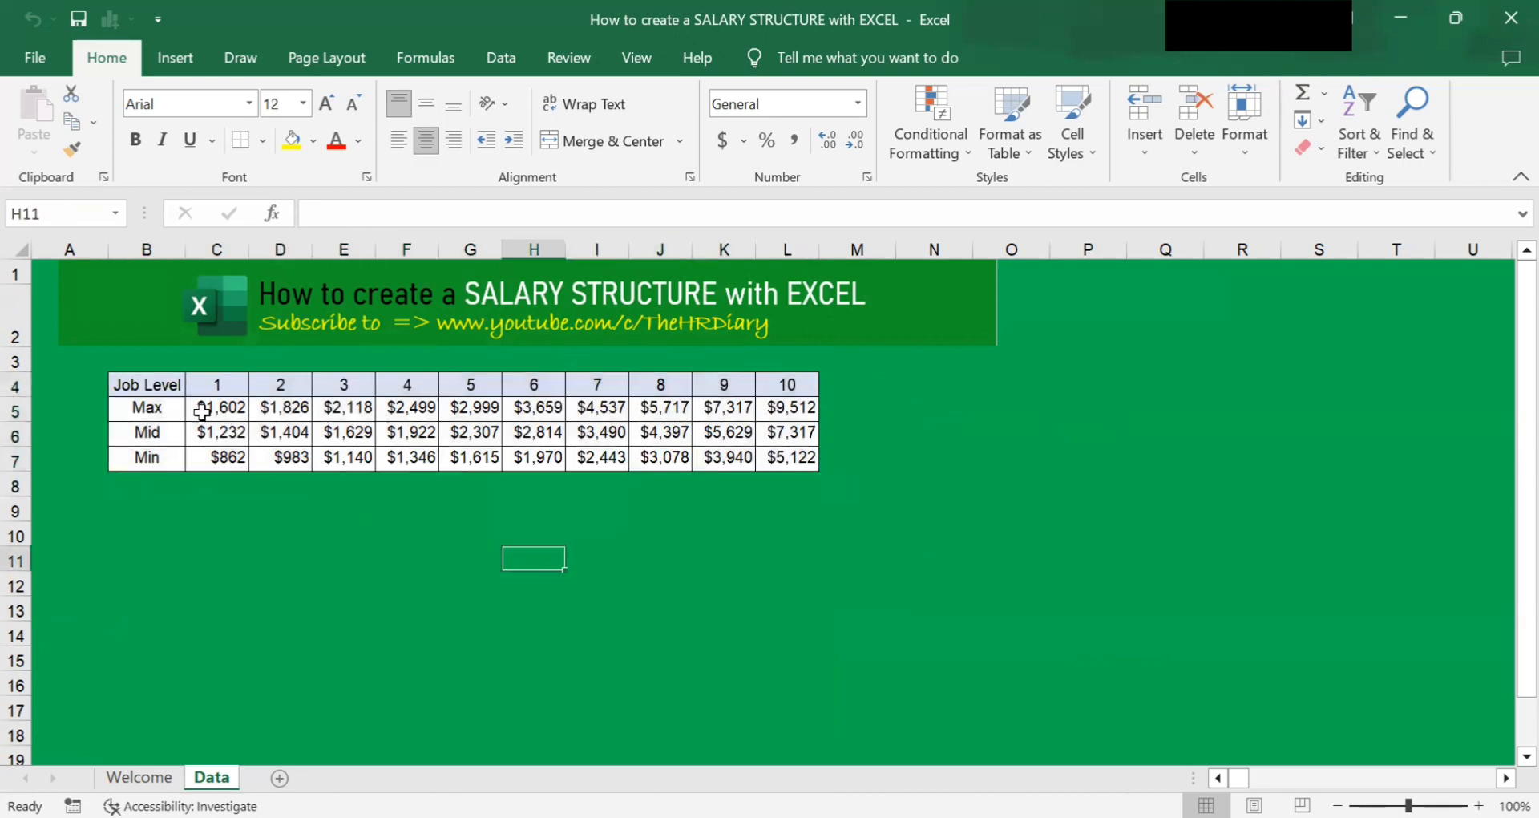
pyautogui.moveTo(140, 408); pyautogui.dragTo(806, 414)
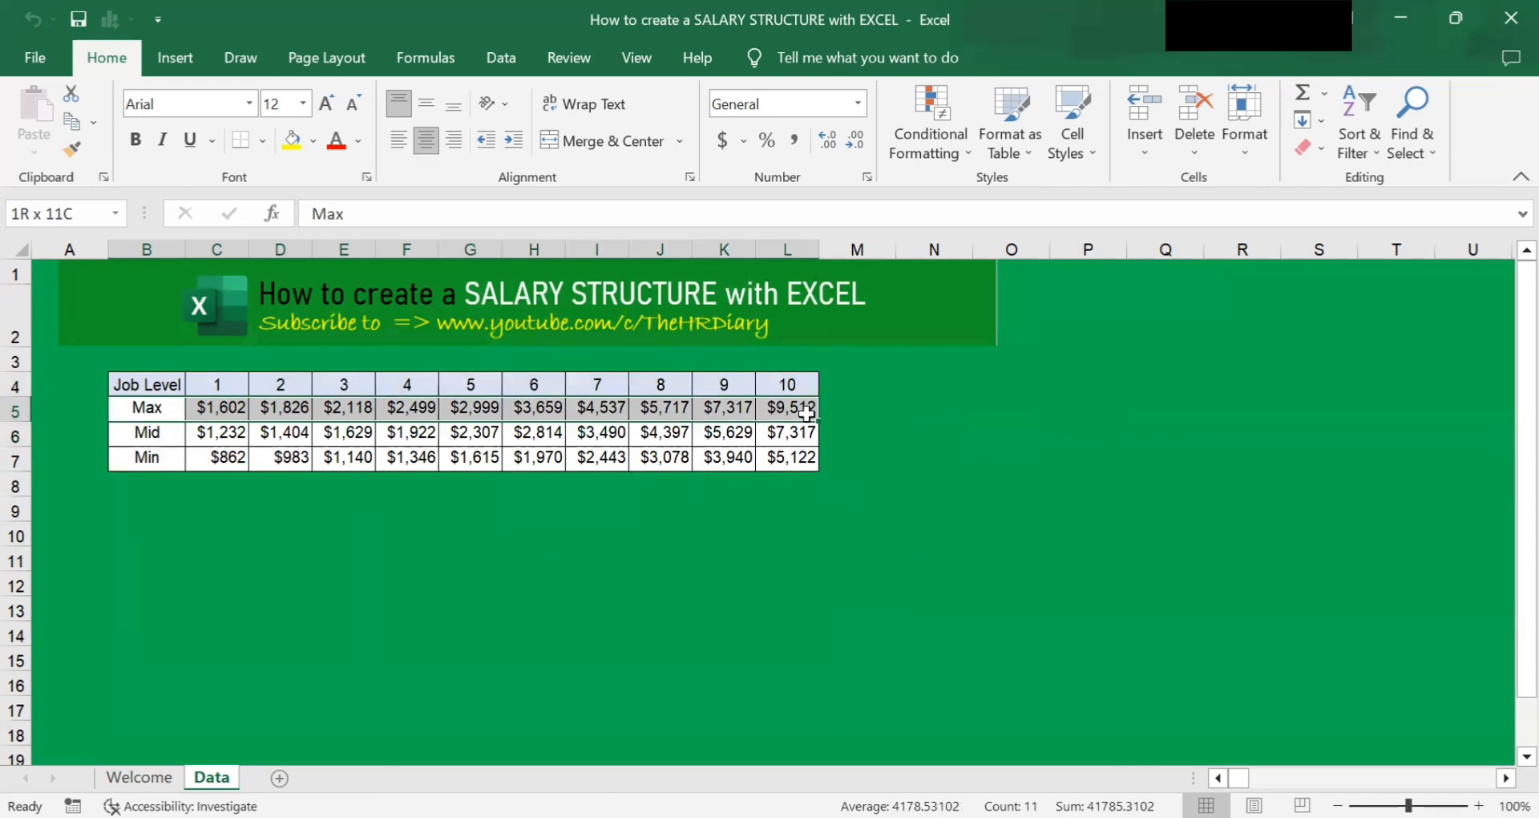
pyautogui.moveTo(806, 414); pyautogui.dragTo(808, 415)
pyautogui.click(223, 412)
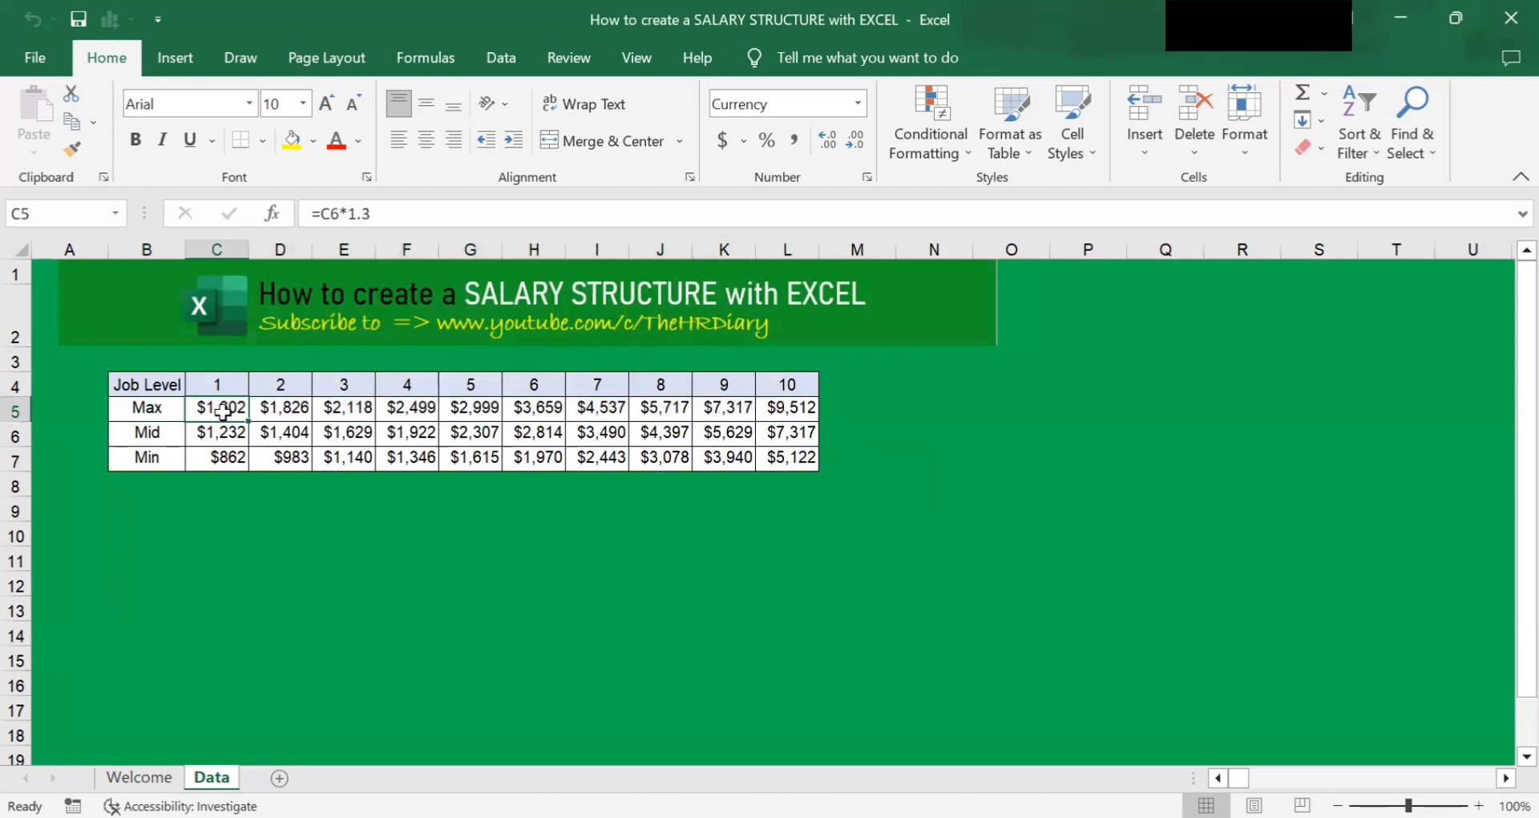
pyautogui.moveTo(222, 413); pyautogui.dragTo(161, 405)
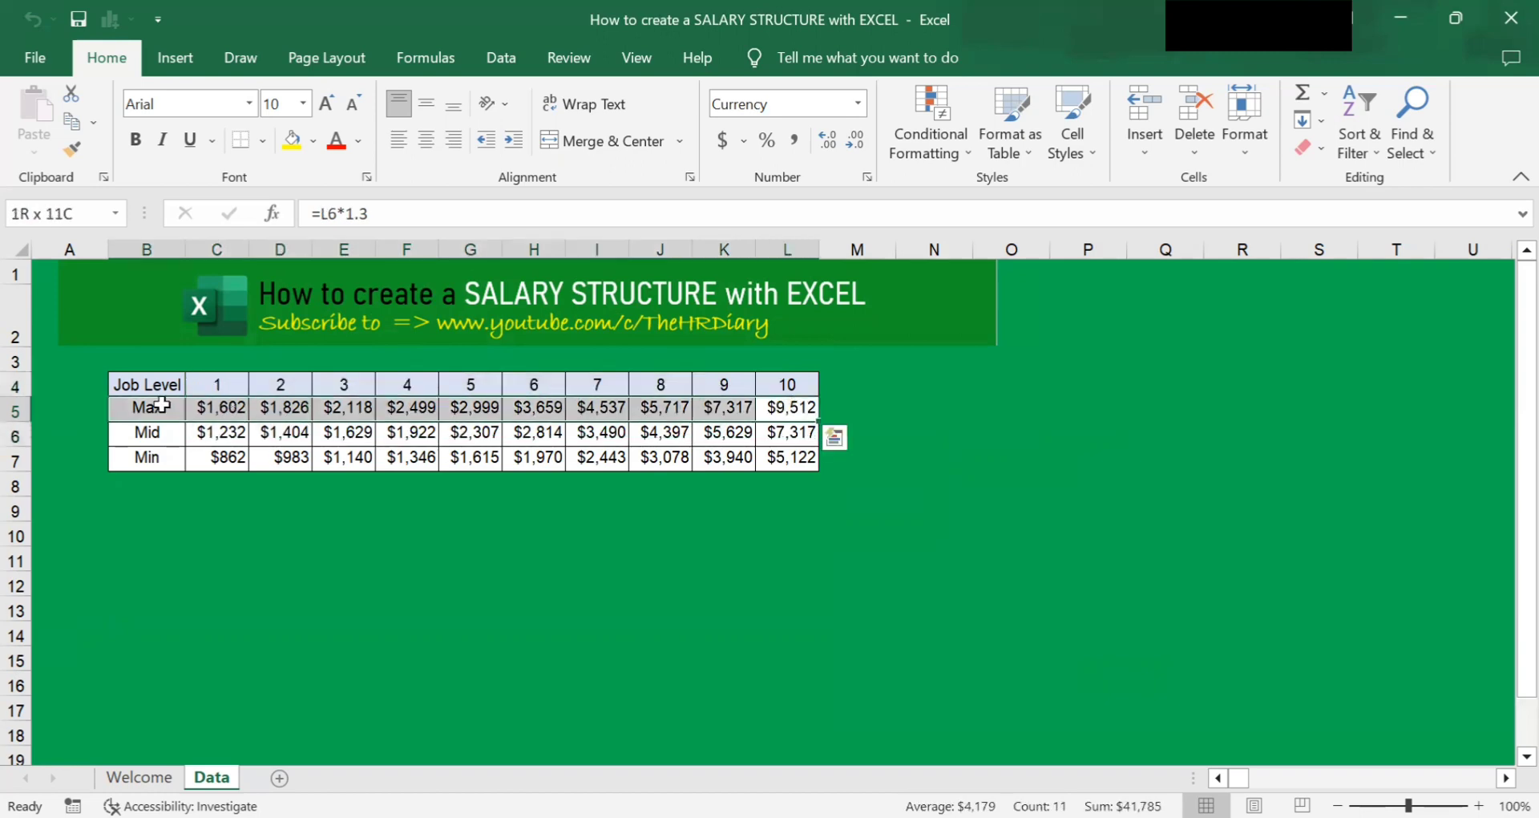
pyautogui.click(237, 535)
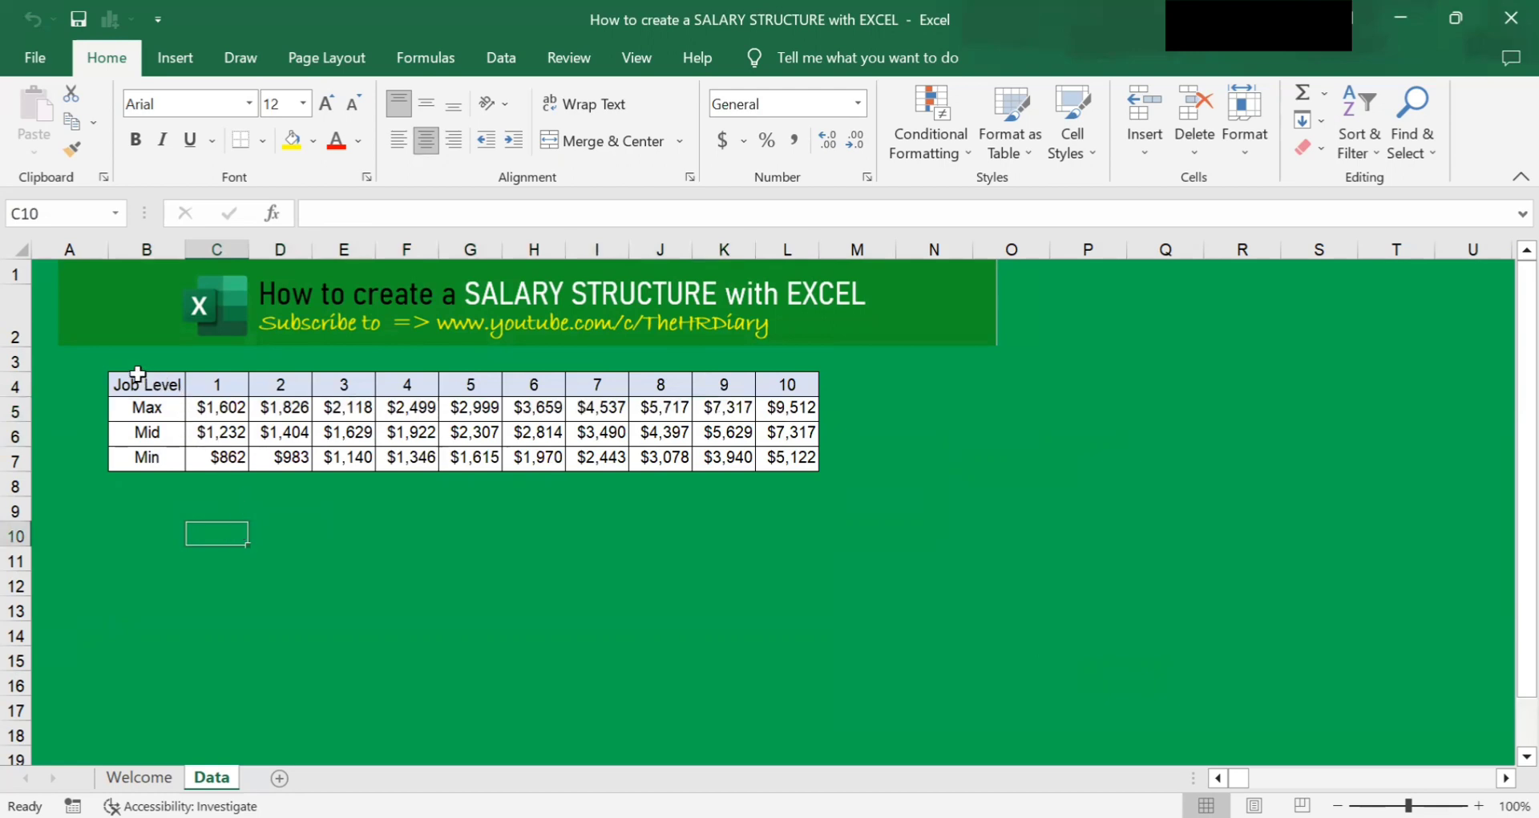
# Insert a recommended Clustered Column chart from the whole salary table, B4:L7, including the Job Level header row
pyautogui.moveTo(136, 373); pyautogui.dragTo(782, 461)
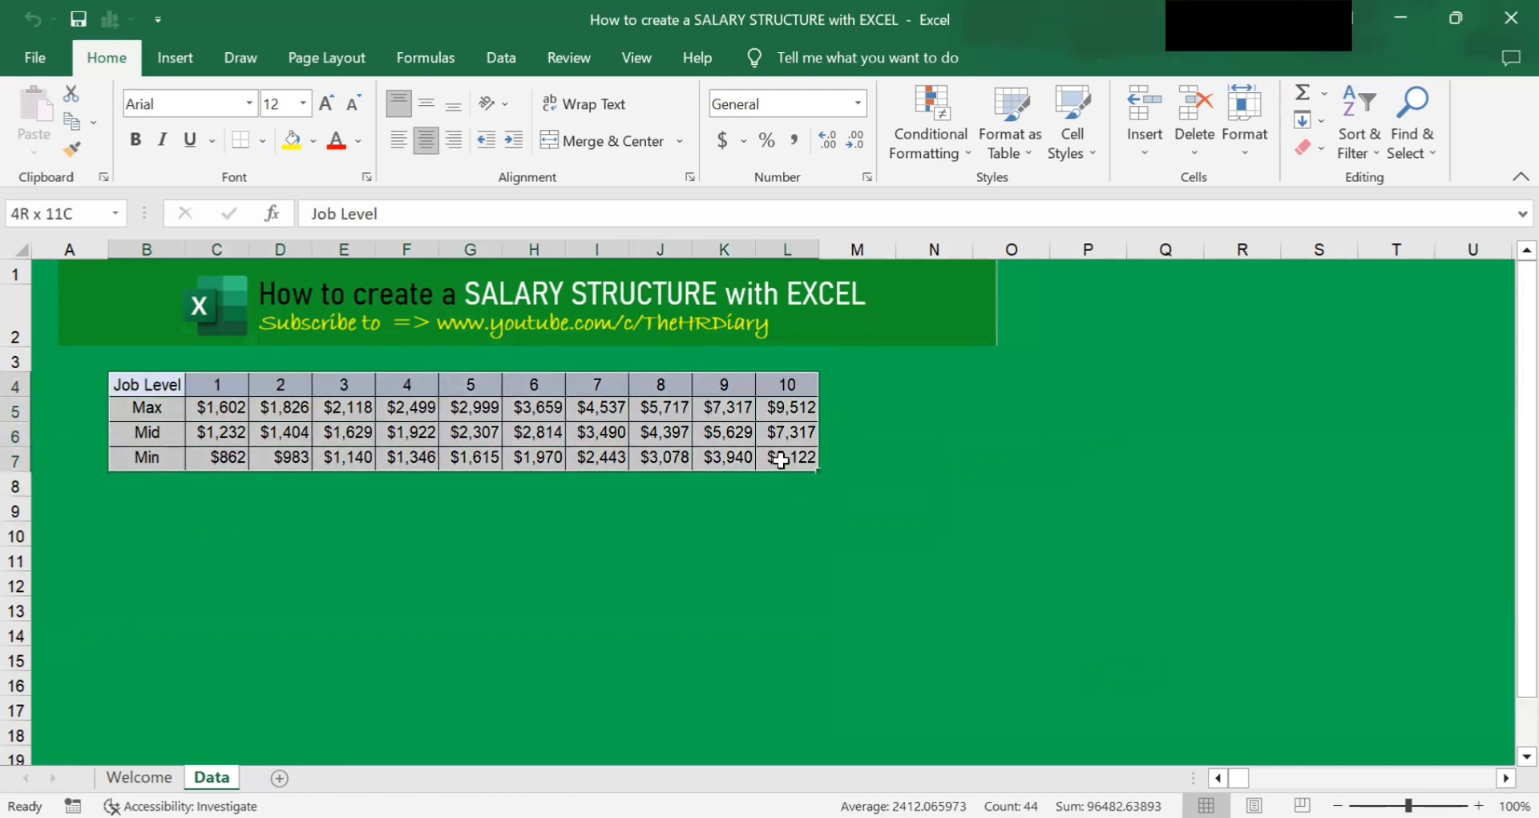
pyautogui.moveTo(781, 461); pyautogui.dragTo(781, 461)
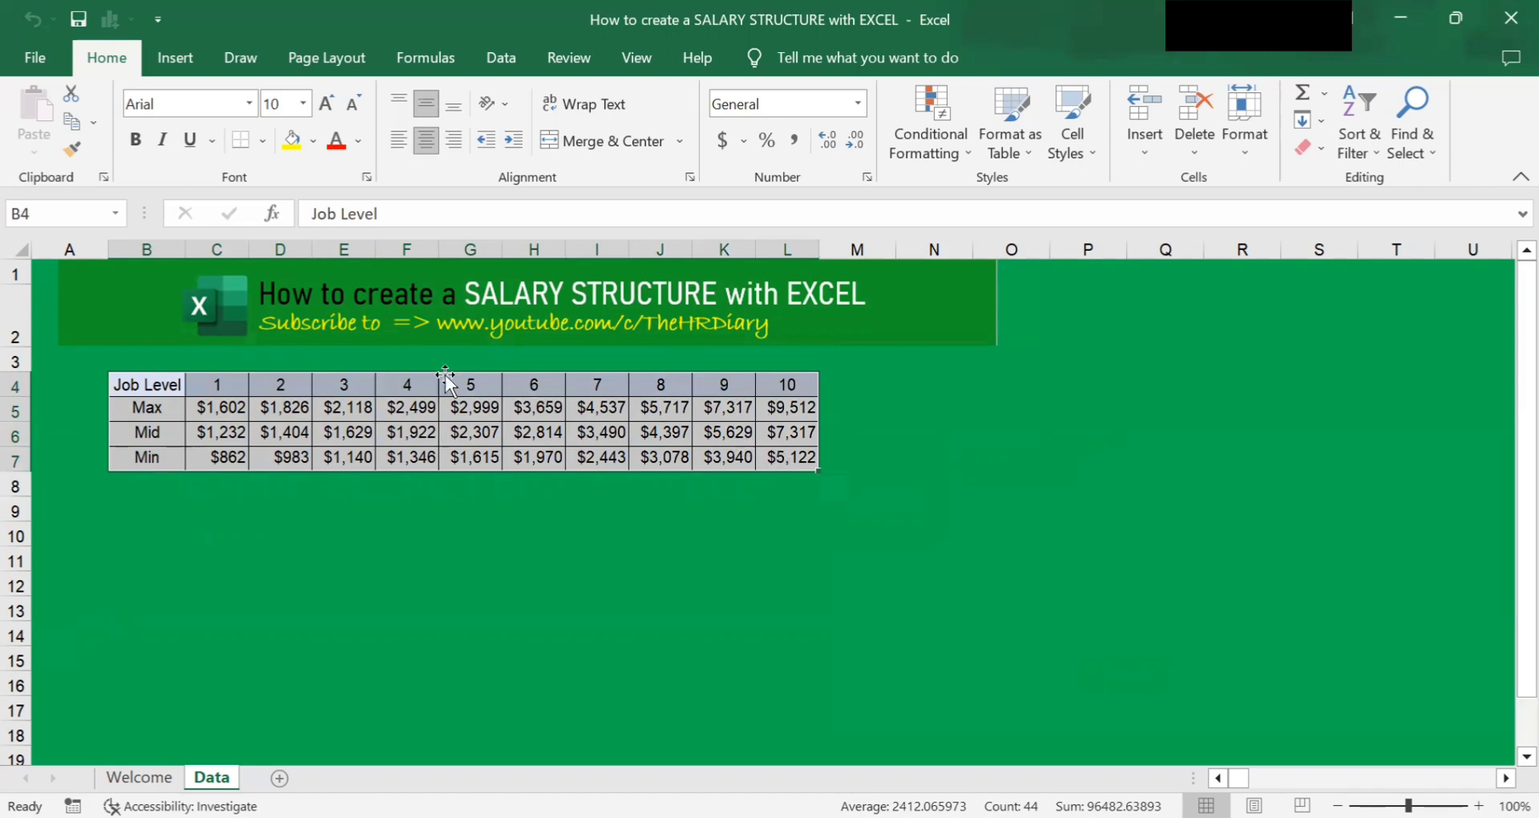
pyautogui.click(182, 48)
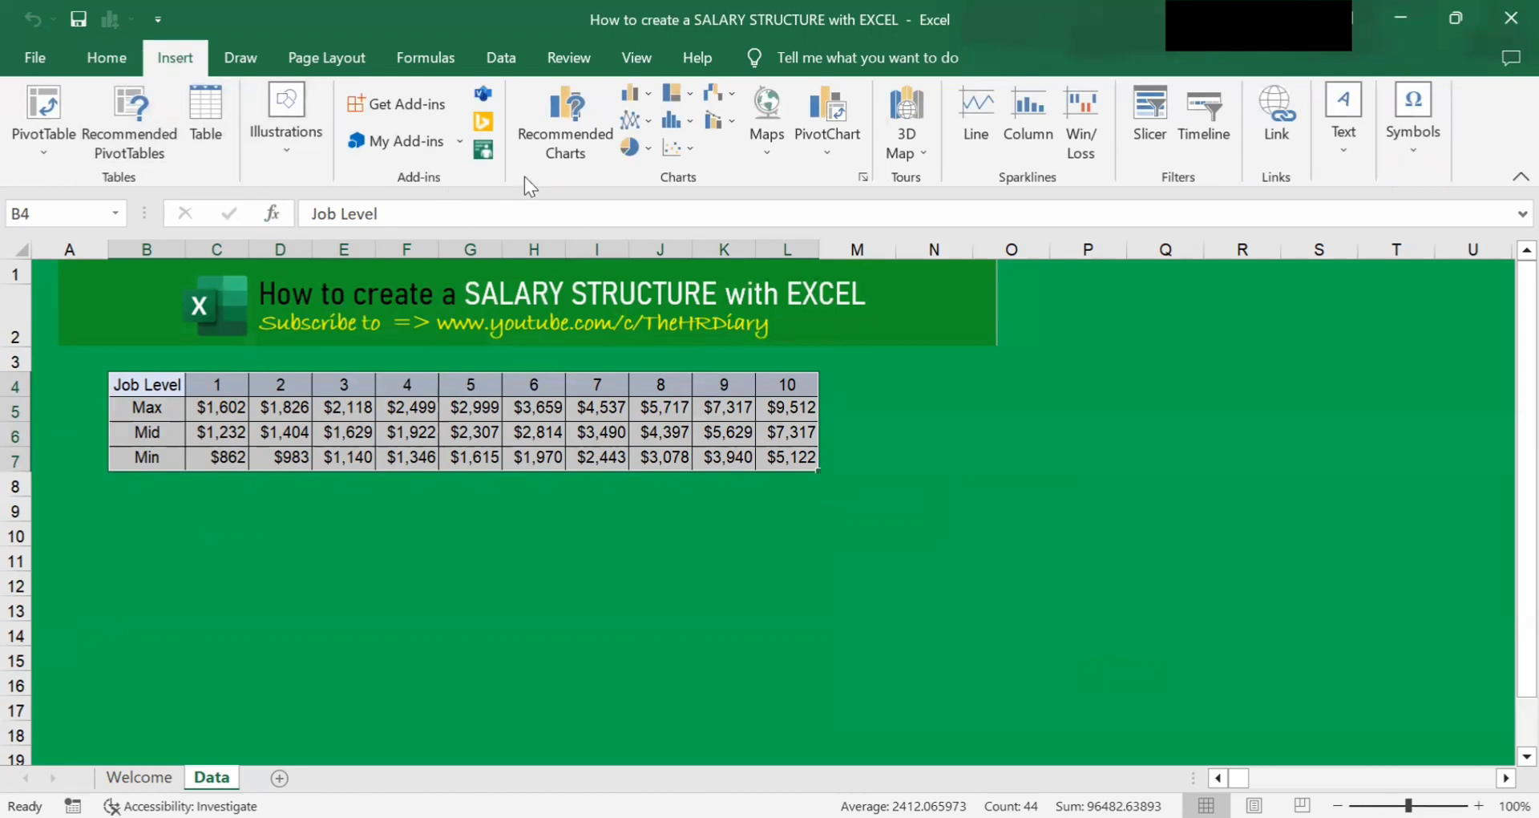
pyautogui.click(571, 150)
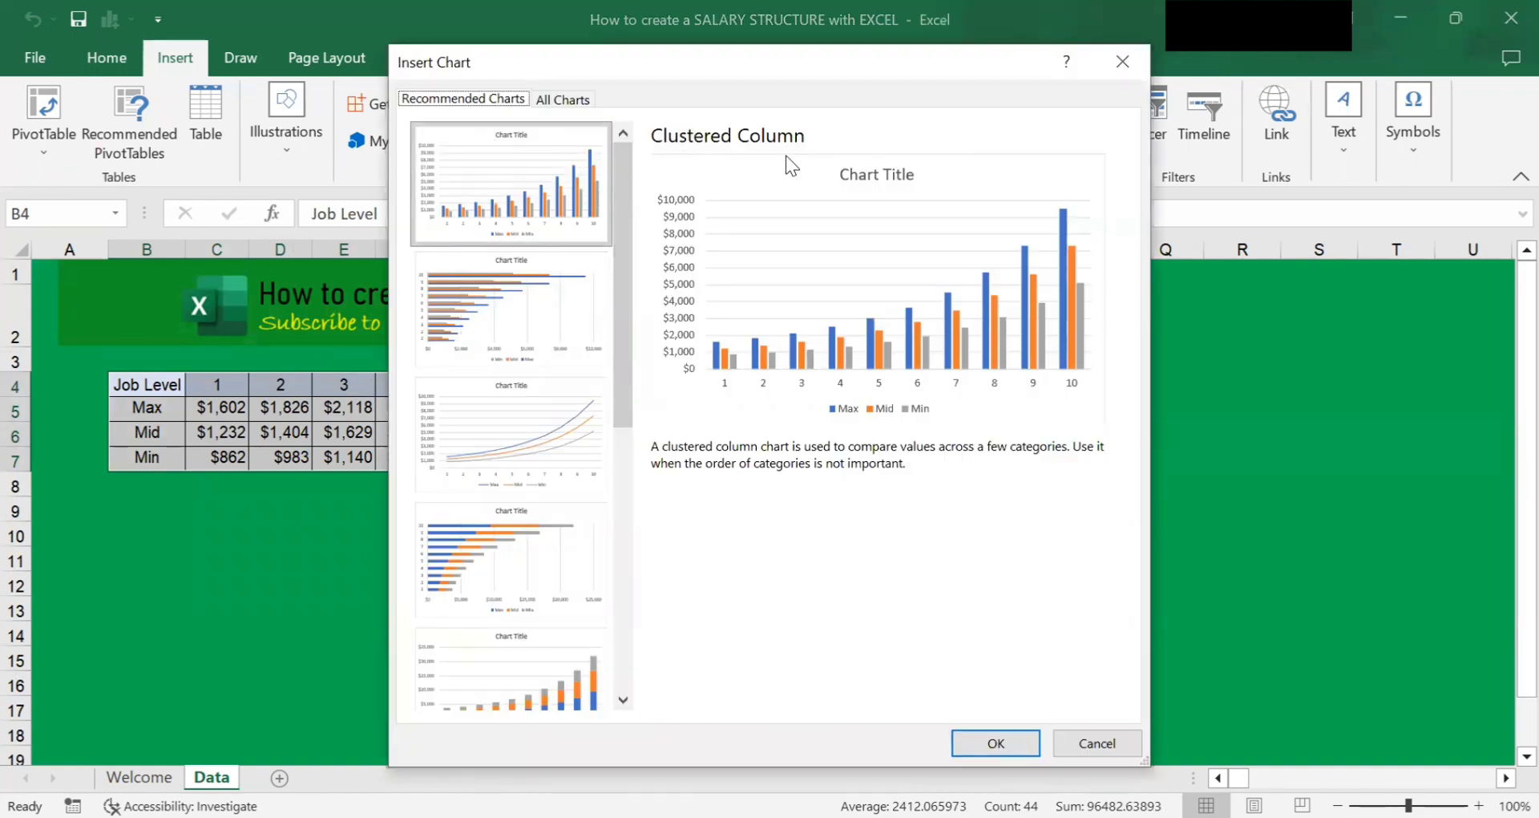
pyautogui.click(1009, 744)
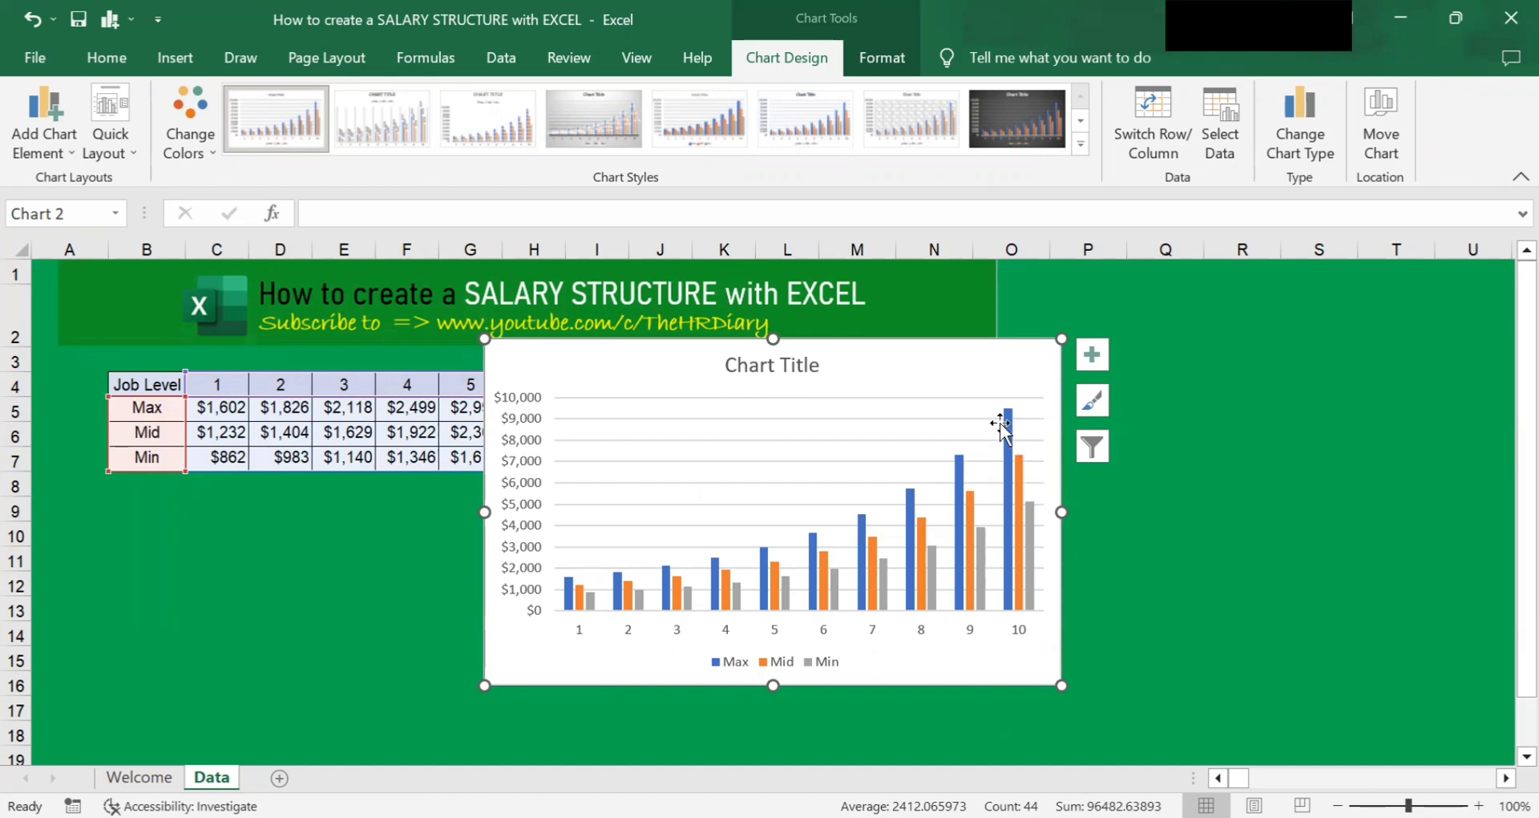
# Format the chart's Max series with a series overlap of 100% so the Max, Mid and Min columns coincide
pyautogui.moveTo(1012, 440)
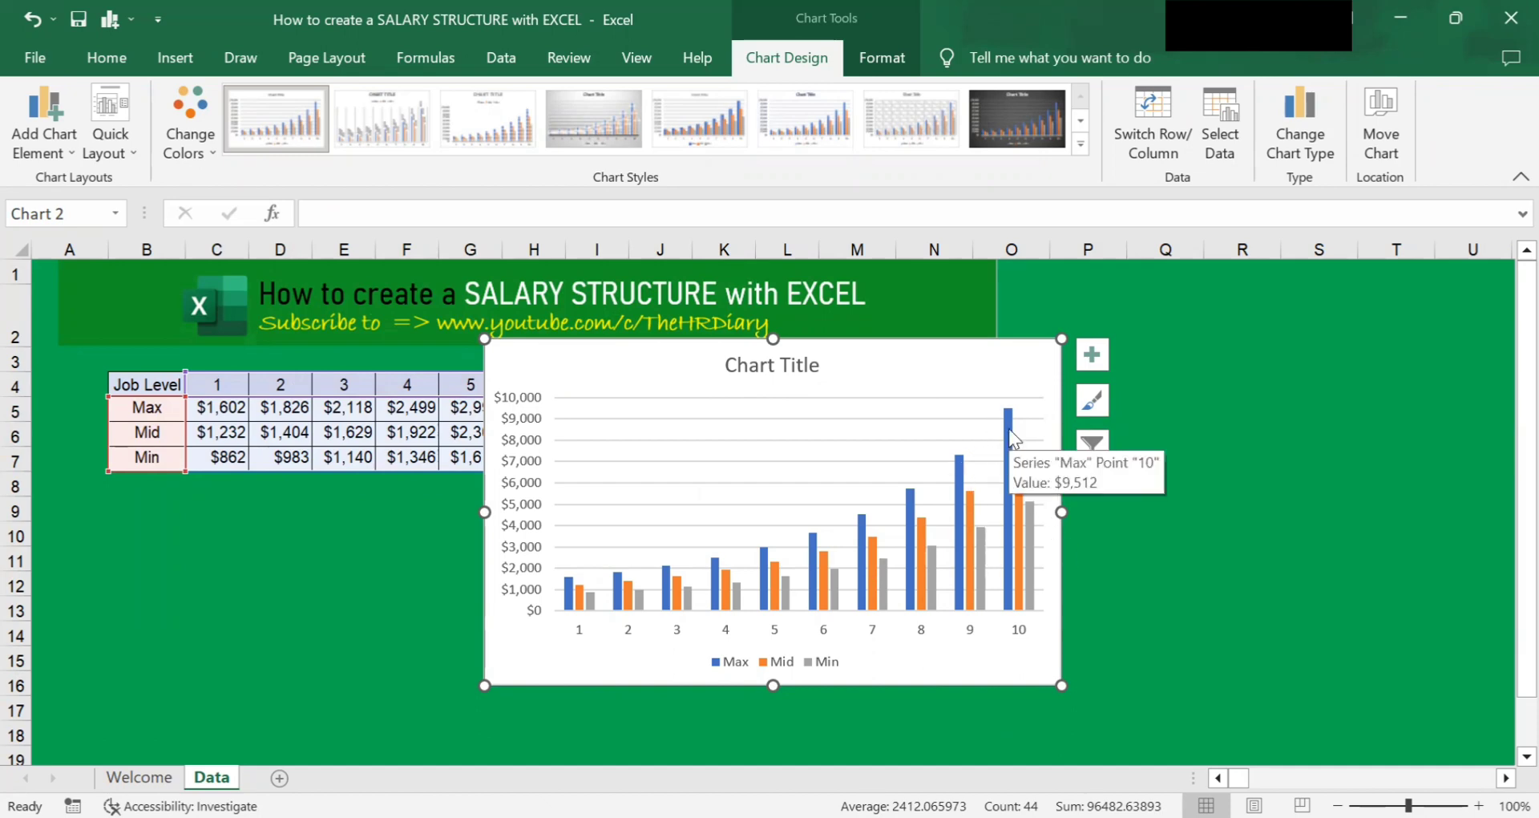
pyautogui.click(1012, 439)
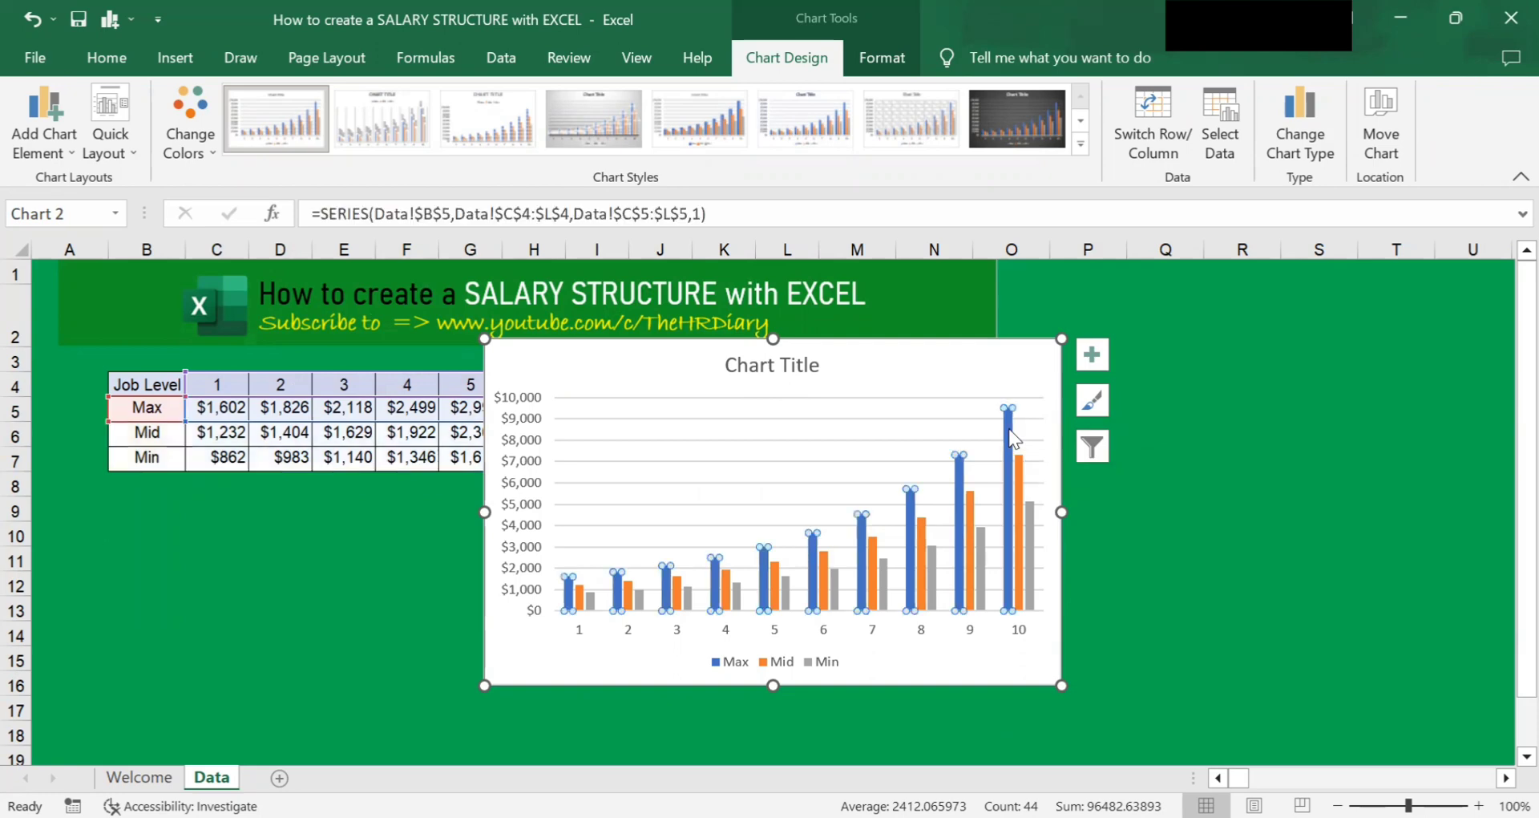
pyautogui.click(882, 63)
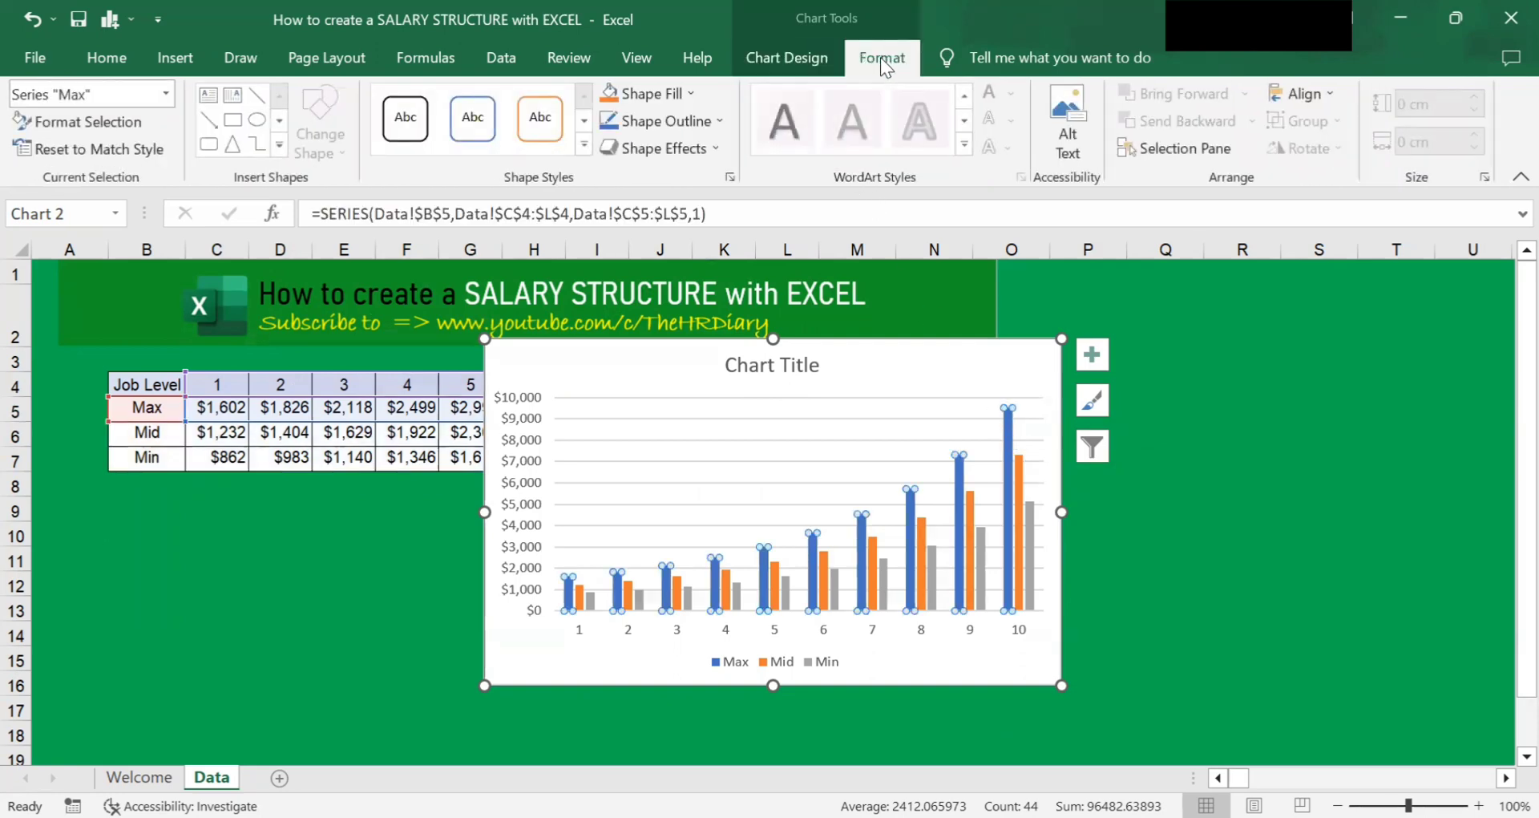
pyautogui.click(111, 126)
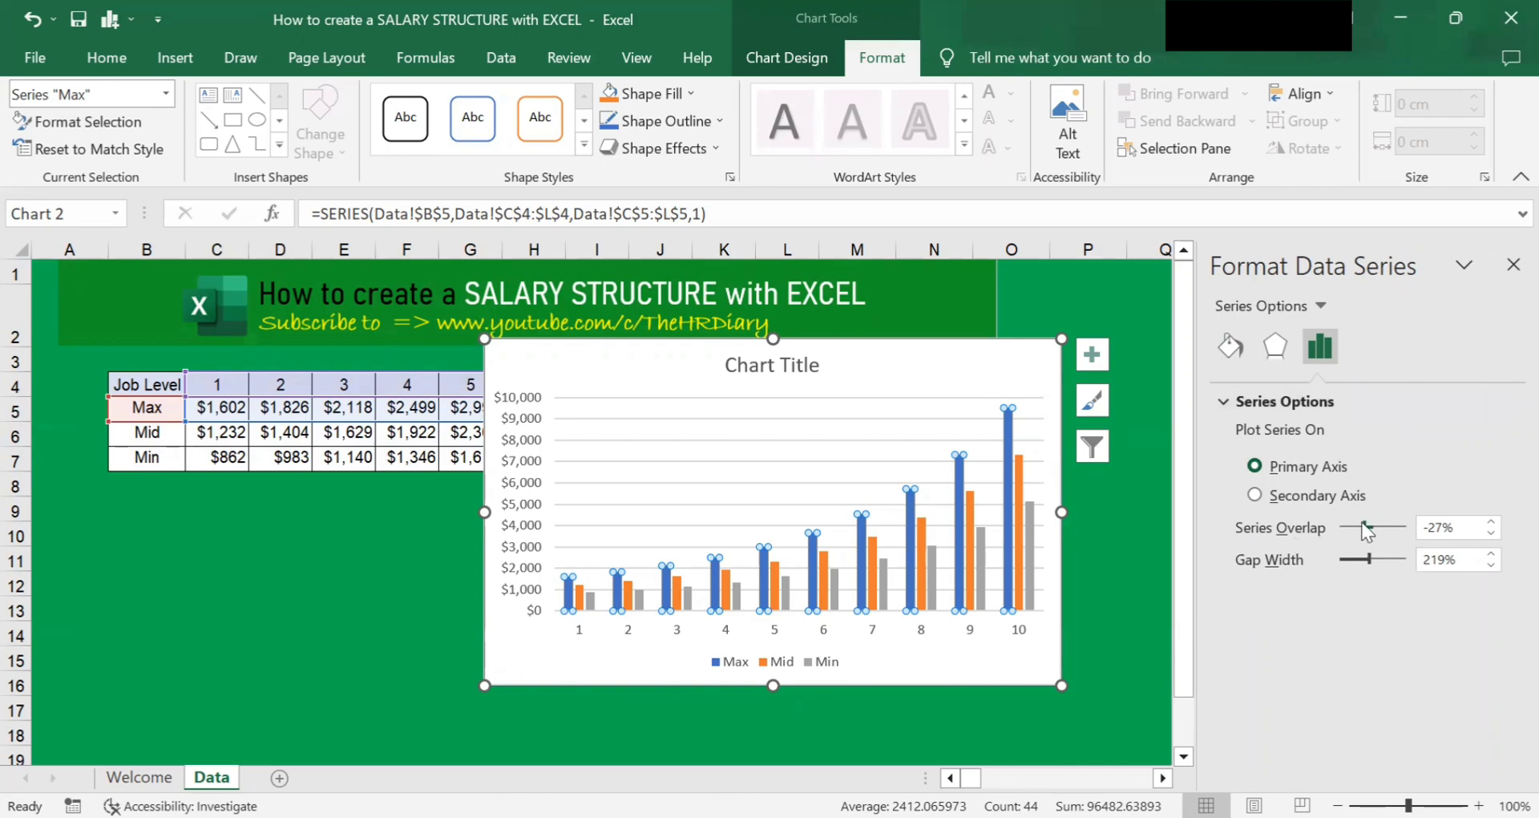
pyautogui.moveTo(1367, 526); pyautogui.dragTo(1393, 548)
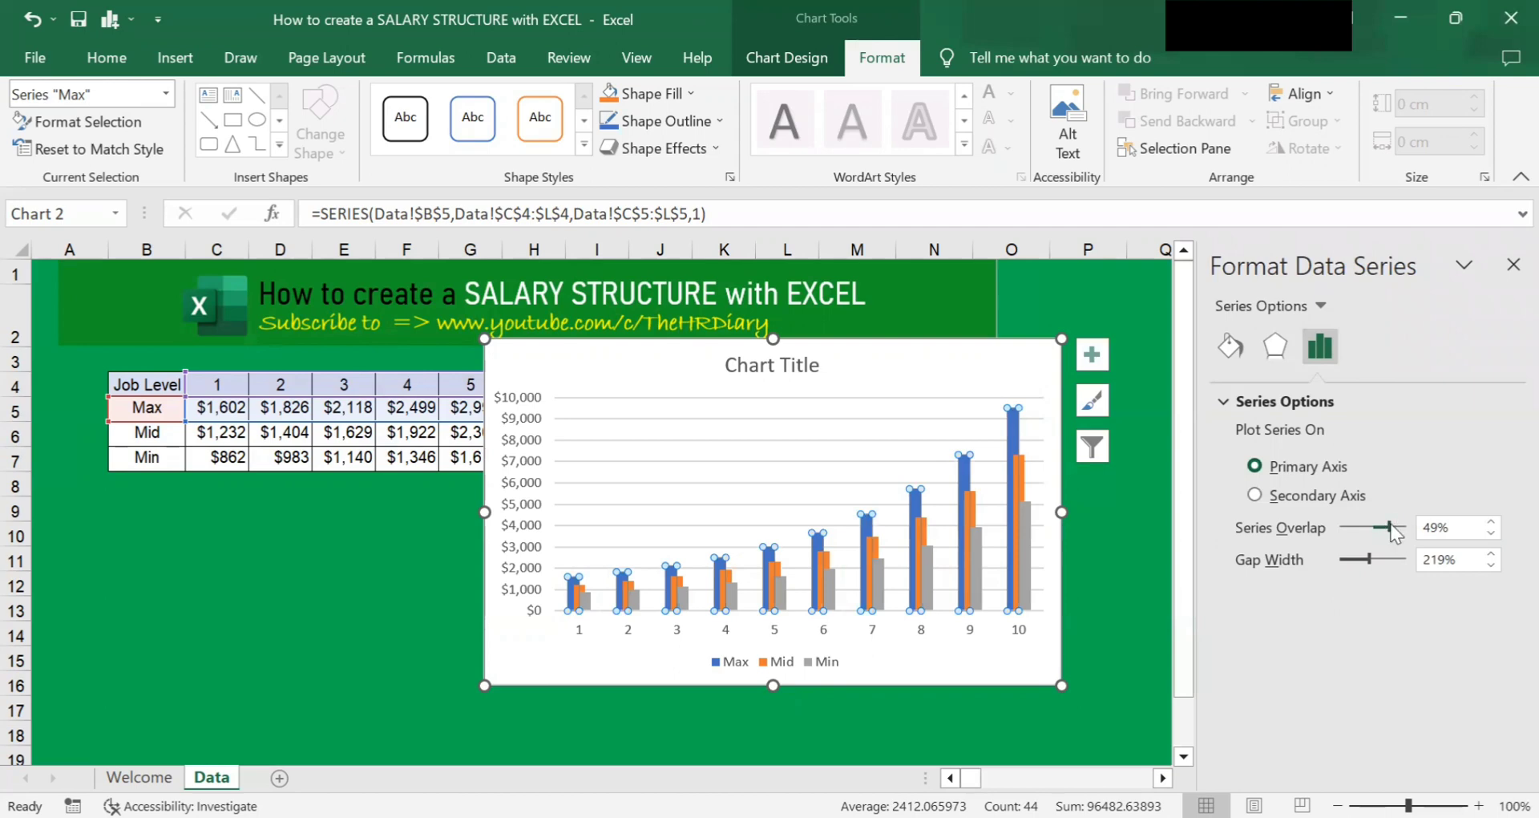
pyautogui.moveTo(1395, 534); pyautogui.dragTo(1341, 530)
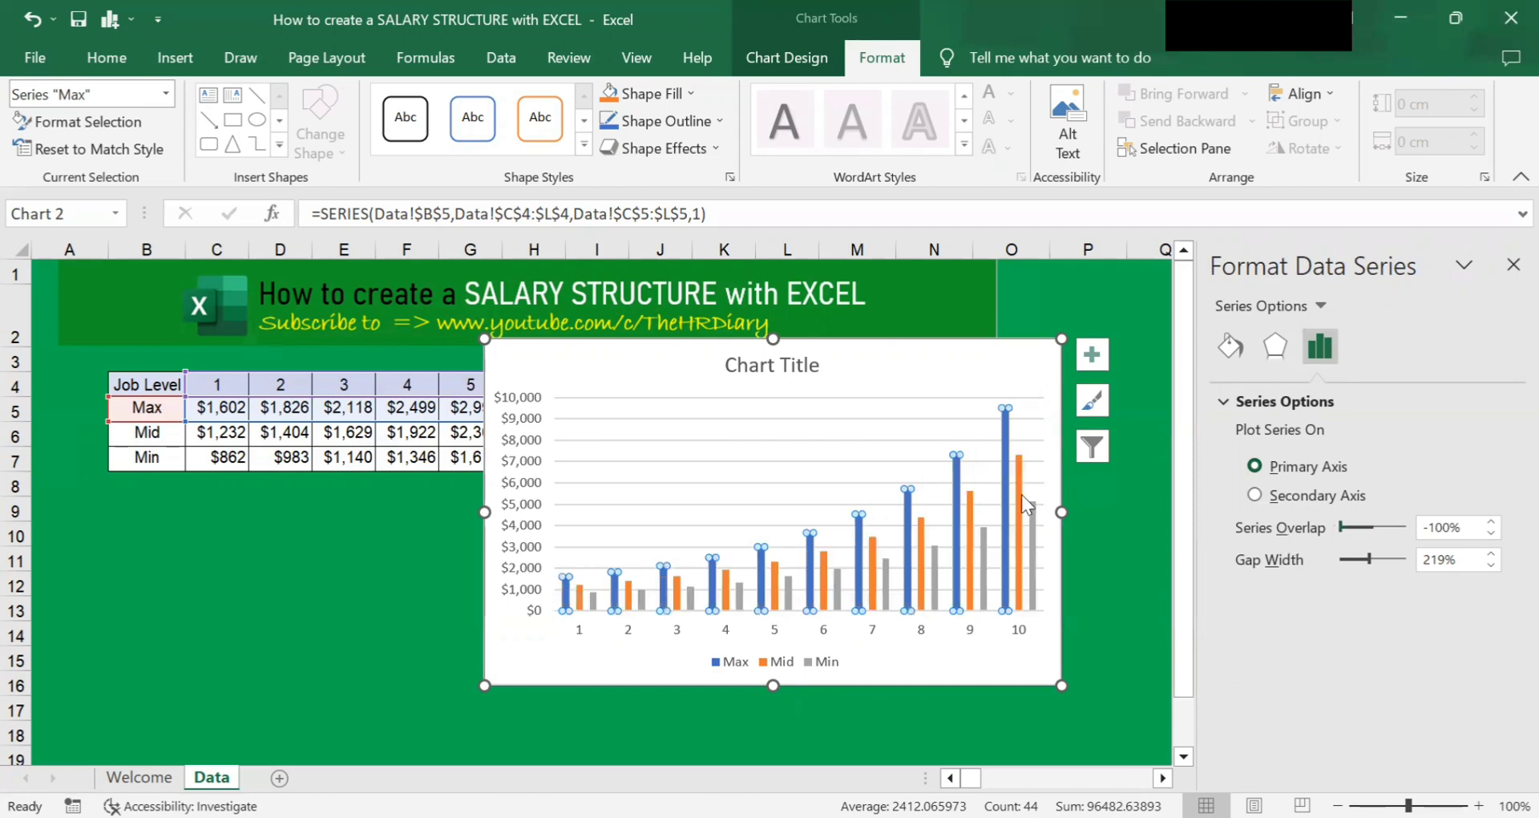
pyautogui.moveTo(1043, 541)
pyautogui.moveTo(1345, 526); pyautogui.dragTo(1411, 538)
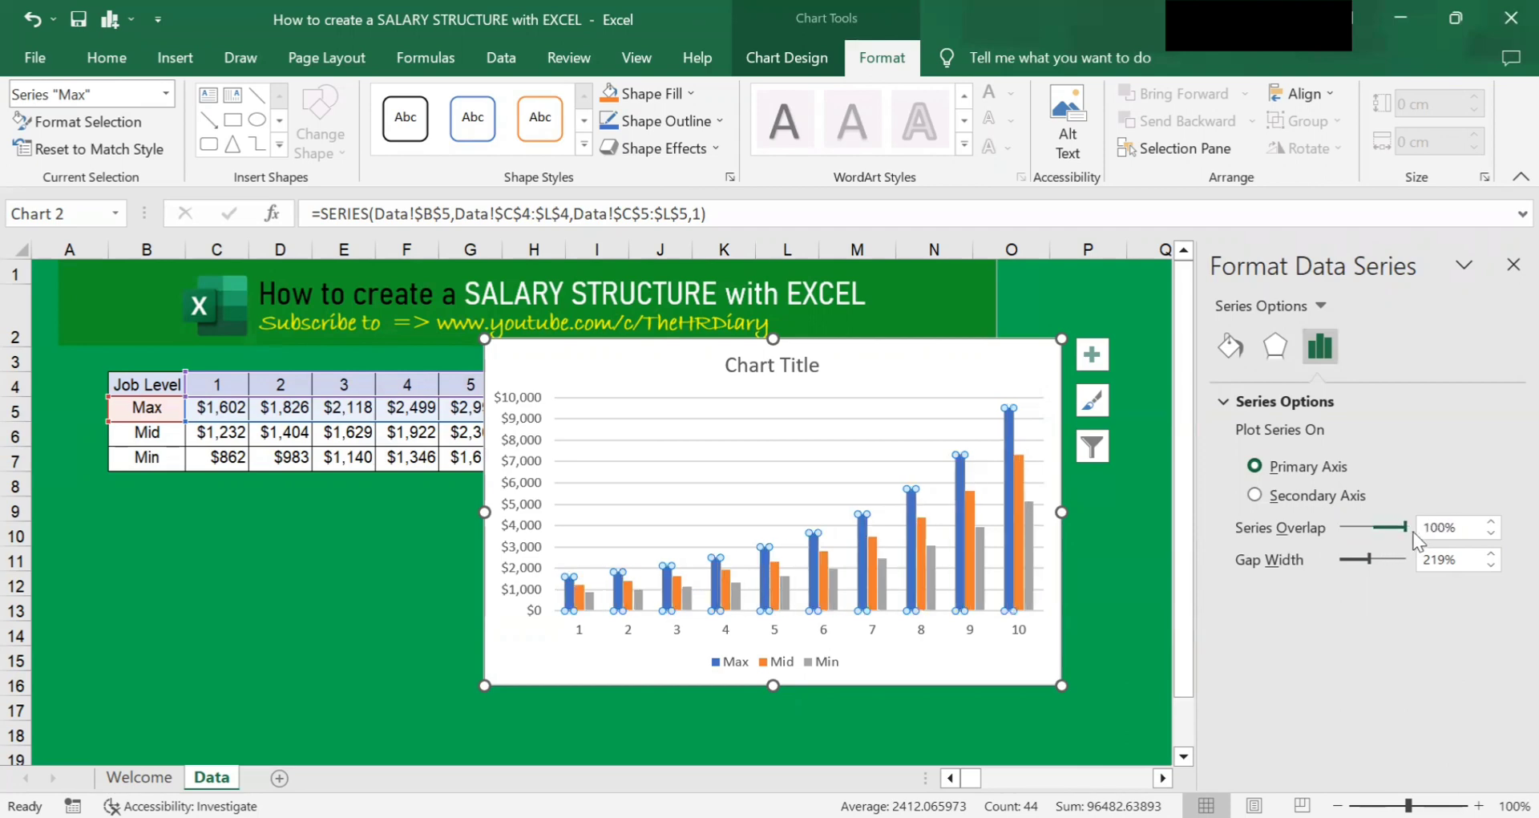
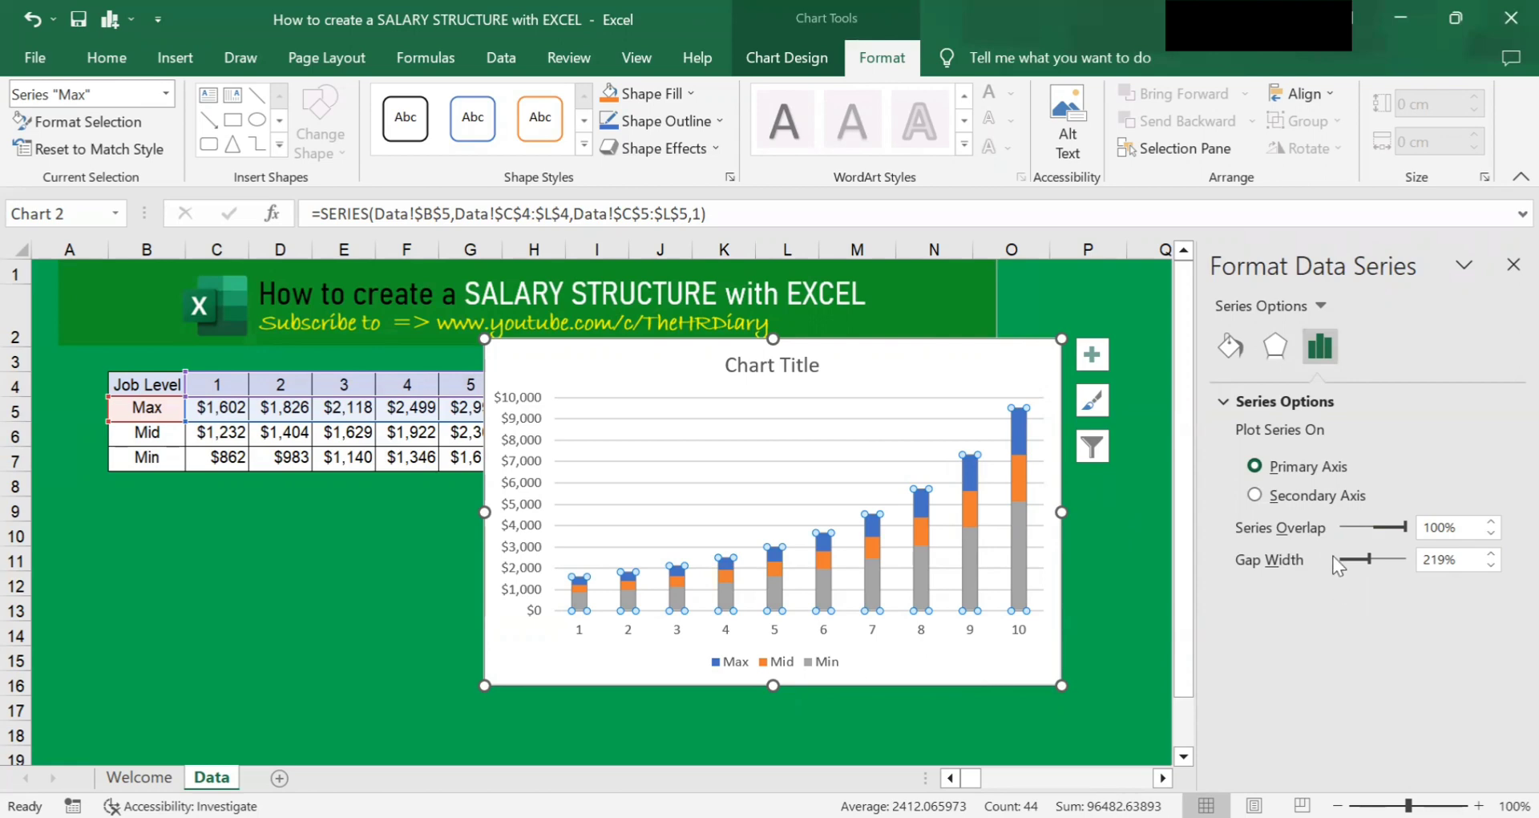
# Set the gap width of the chart columns to 45% and deselect the chart
pyautogui.moveTo(1371, 560)
pyautogui.mouseDown()
pyautogui.moveTo(1329, 561)
pyautogui.moveTo(1416, 575)
pyautogui.moveTo(1347, 563)
pyautogui.mouseUp()
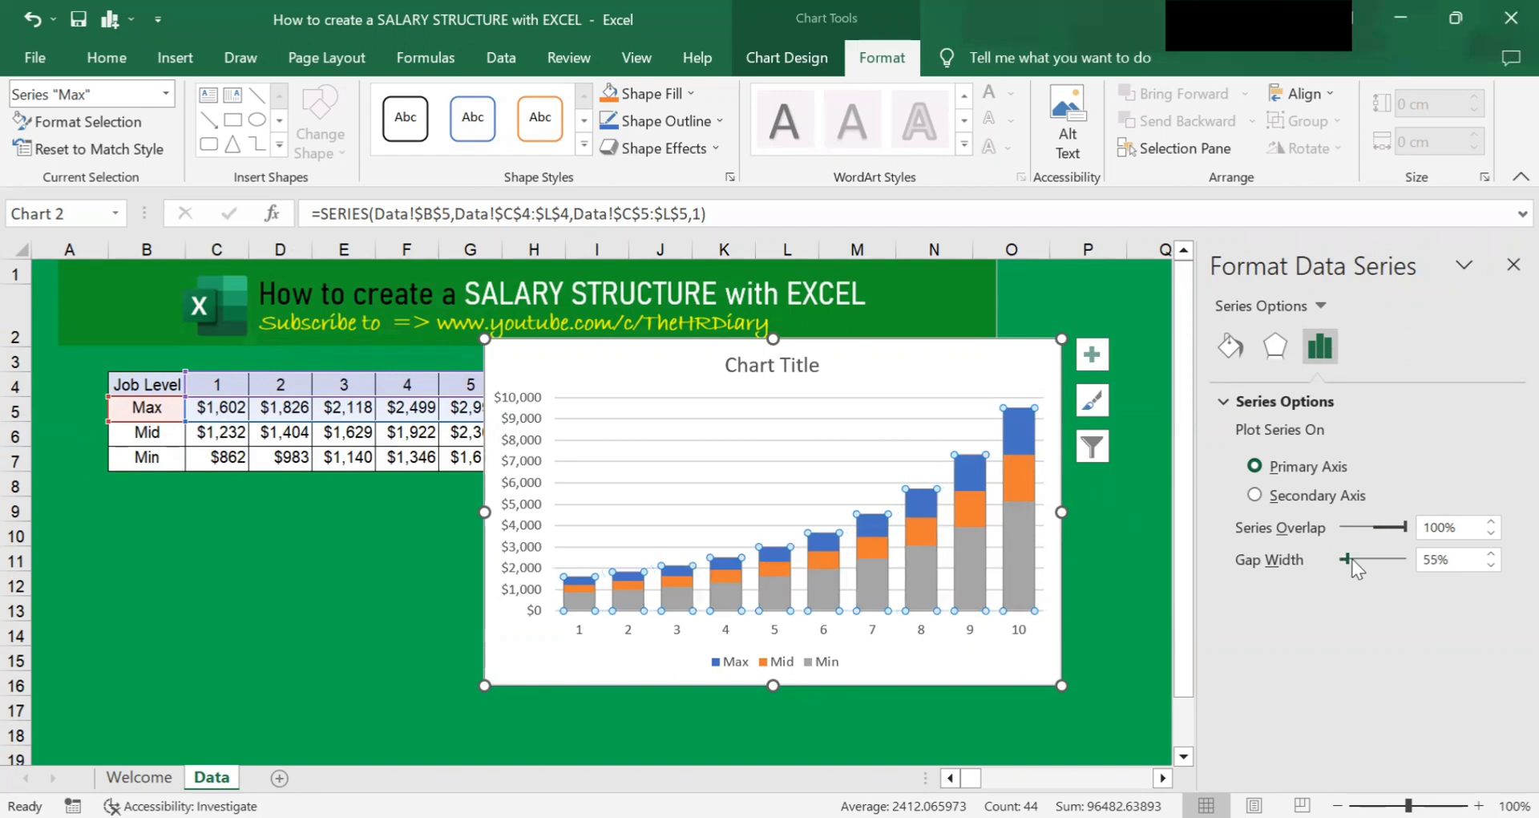
pyautogui.moveTo(1351, 563); pyautogui.dragTo(1349, 563)
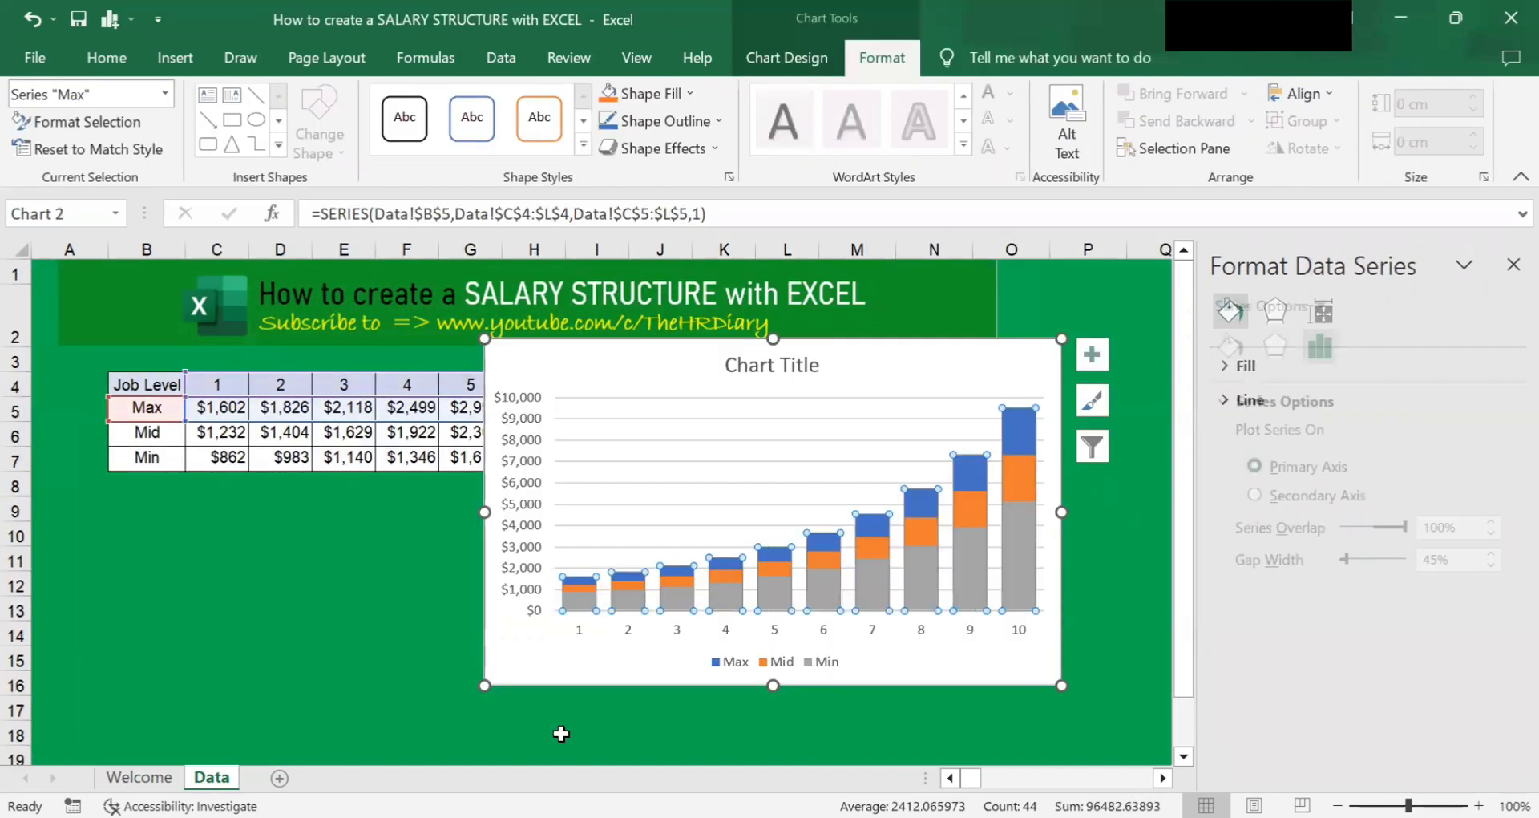
pyautogui.click(1133, 527)
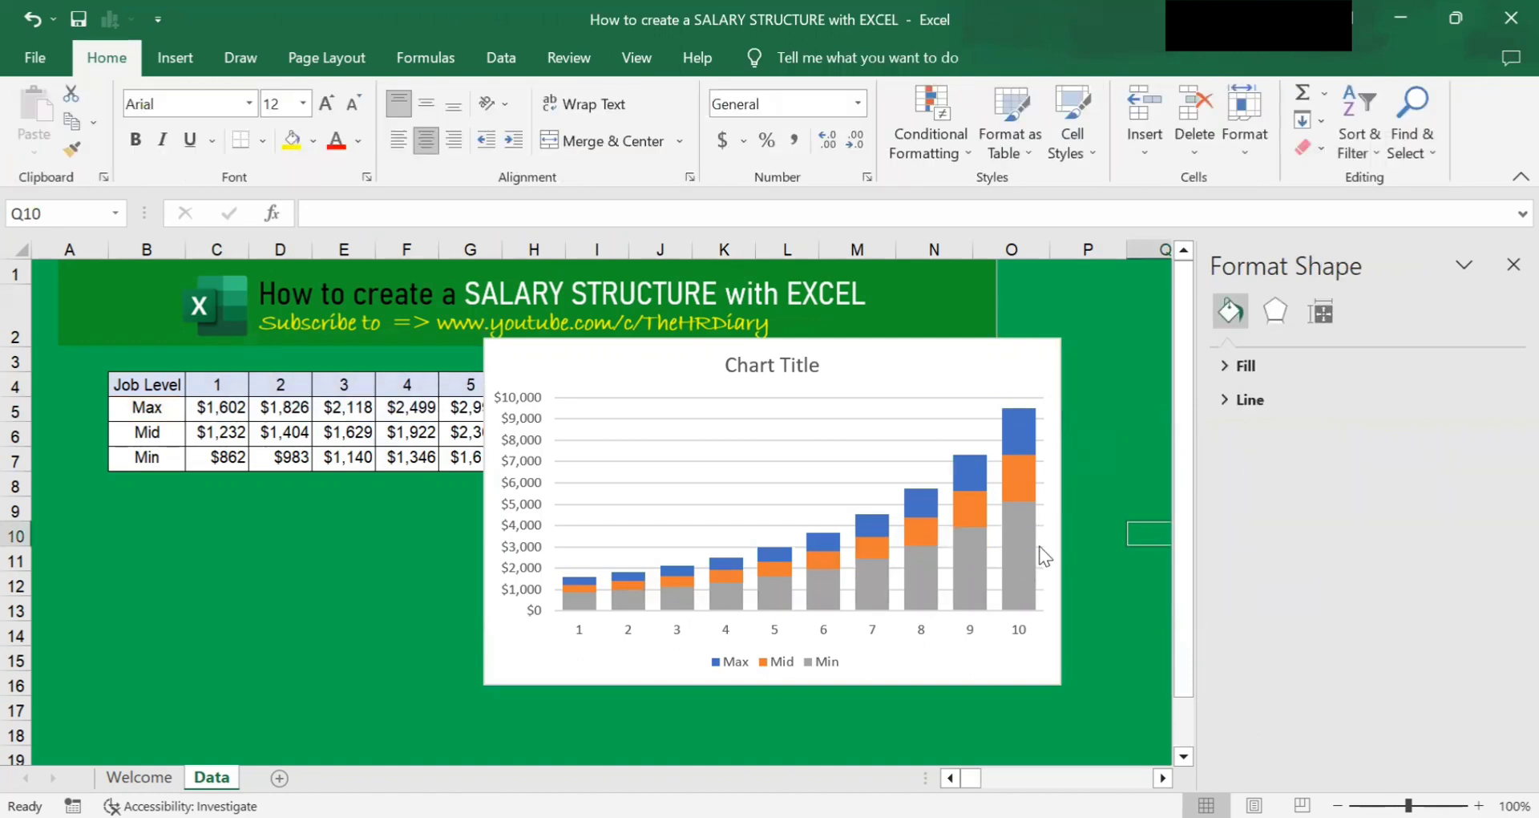
# Give the chart's Min series a solid white fill and deselect the series
pyautogui.moveTo(1031, 546)
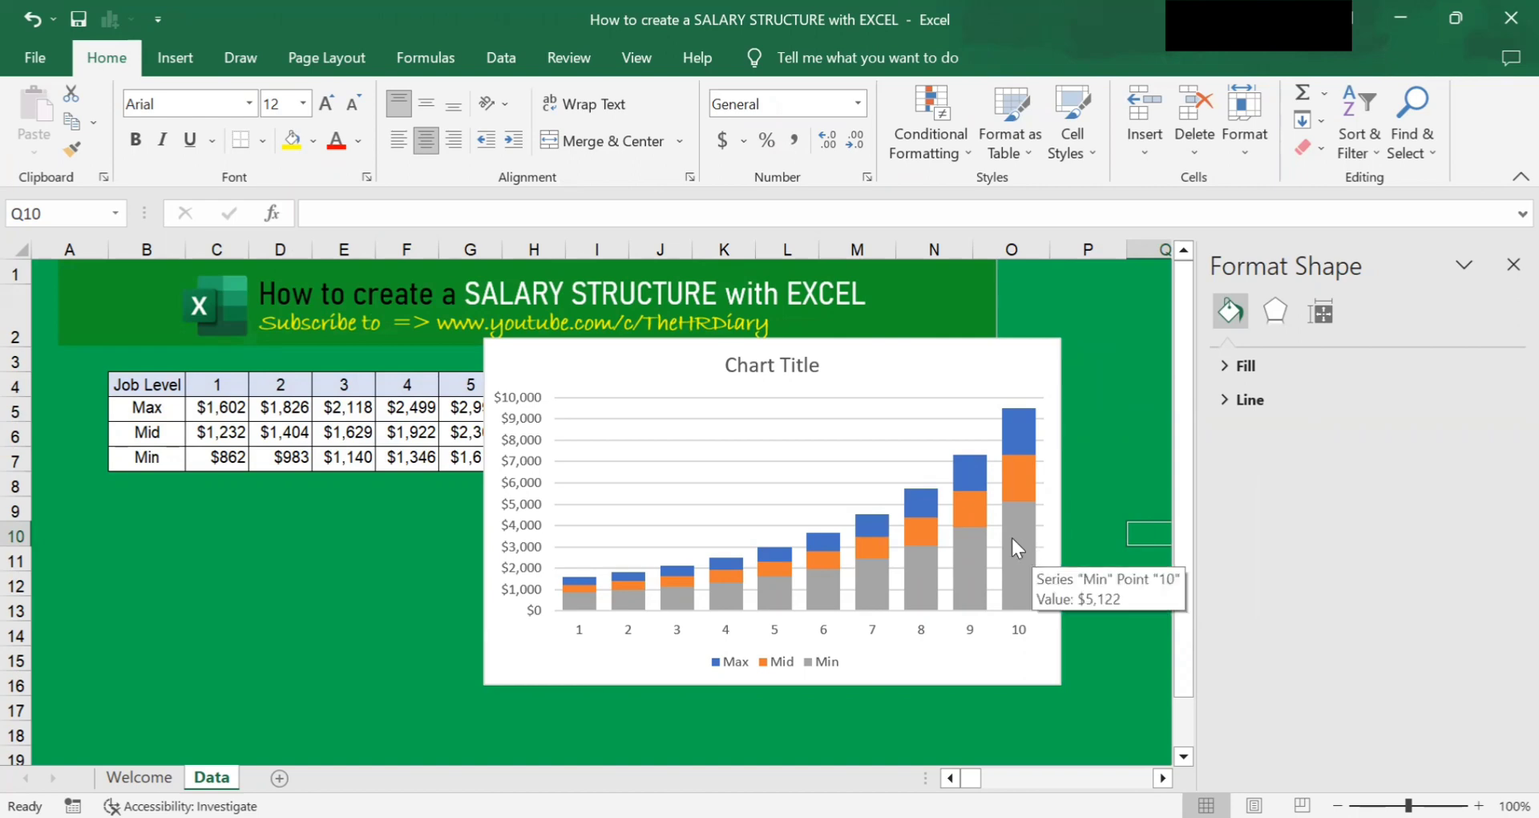
pyautogui.click(1025, 555)
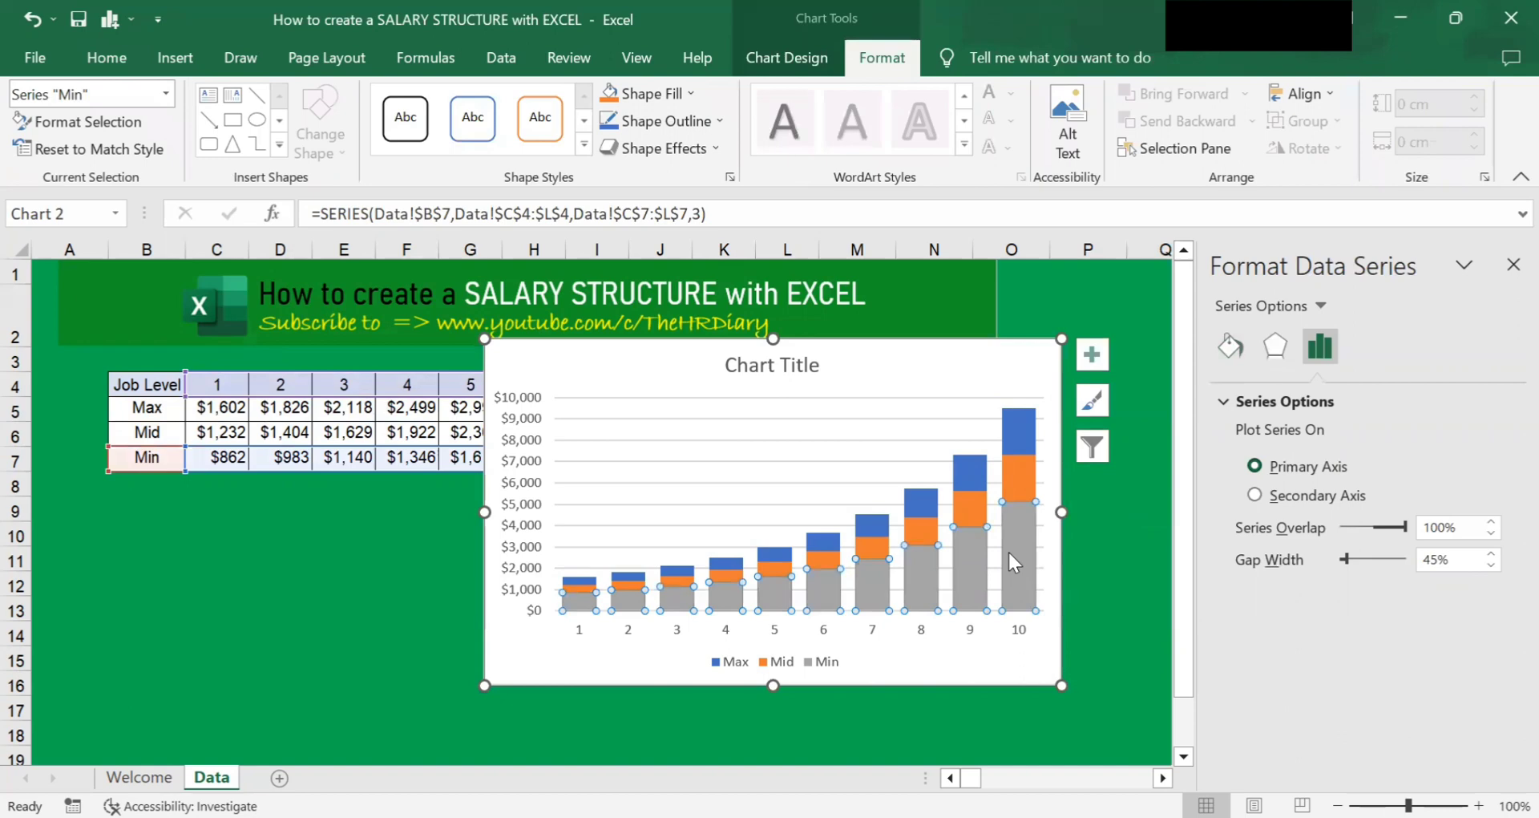
pyautogui.moveTo(1025, 529)
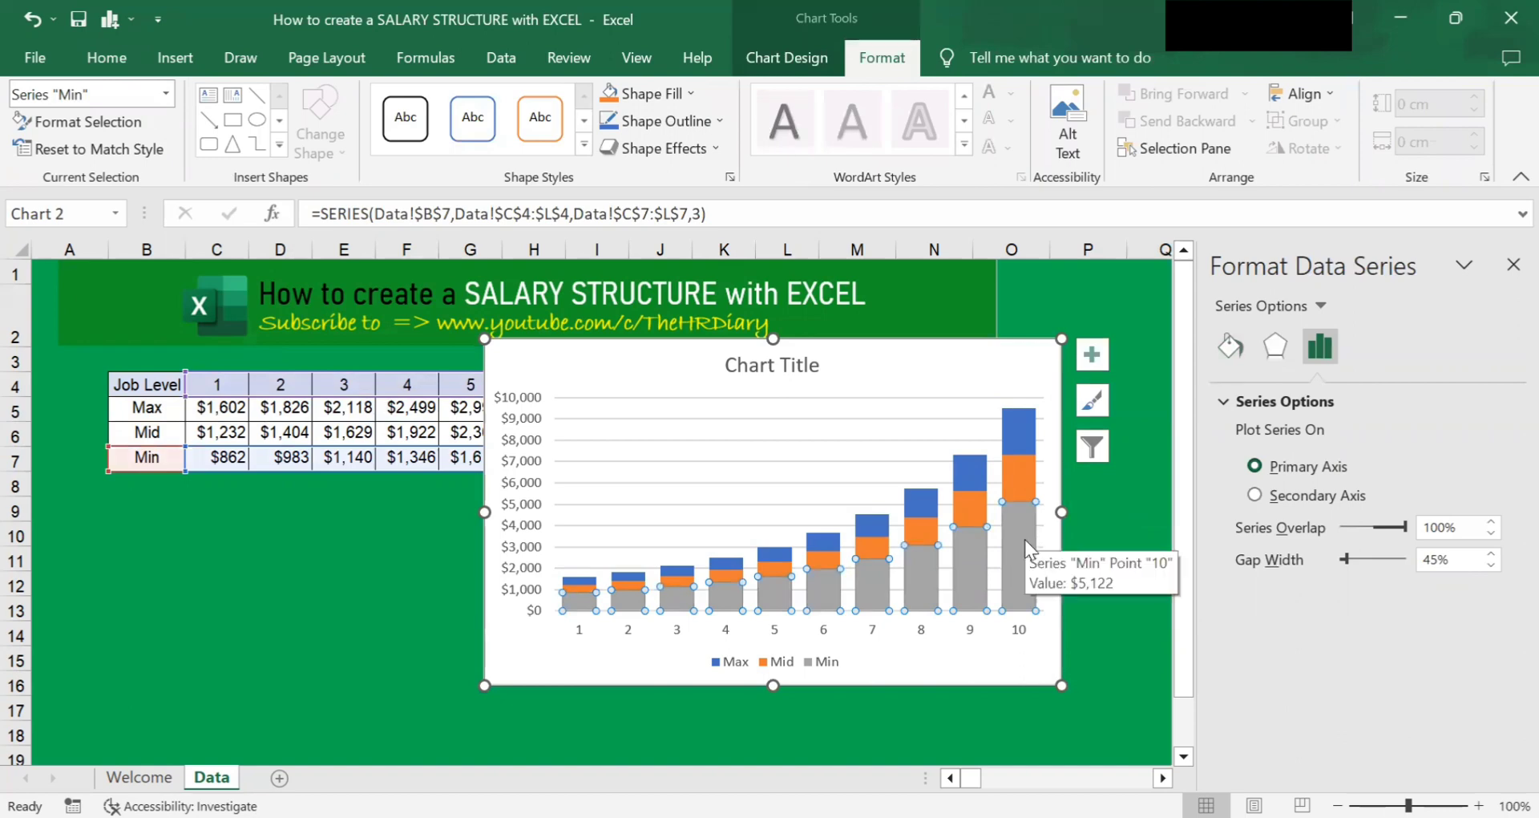
pyautogui.click(1104, 530)
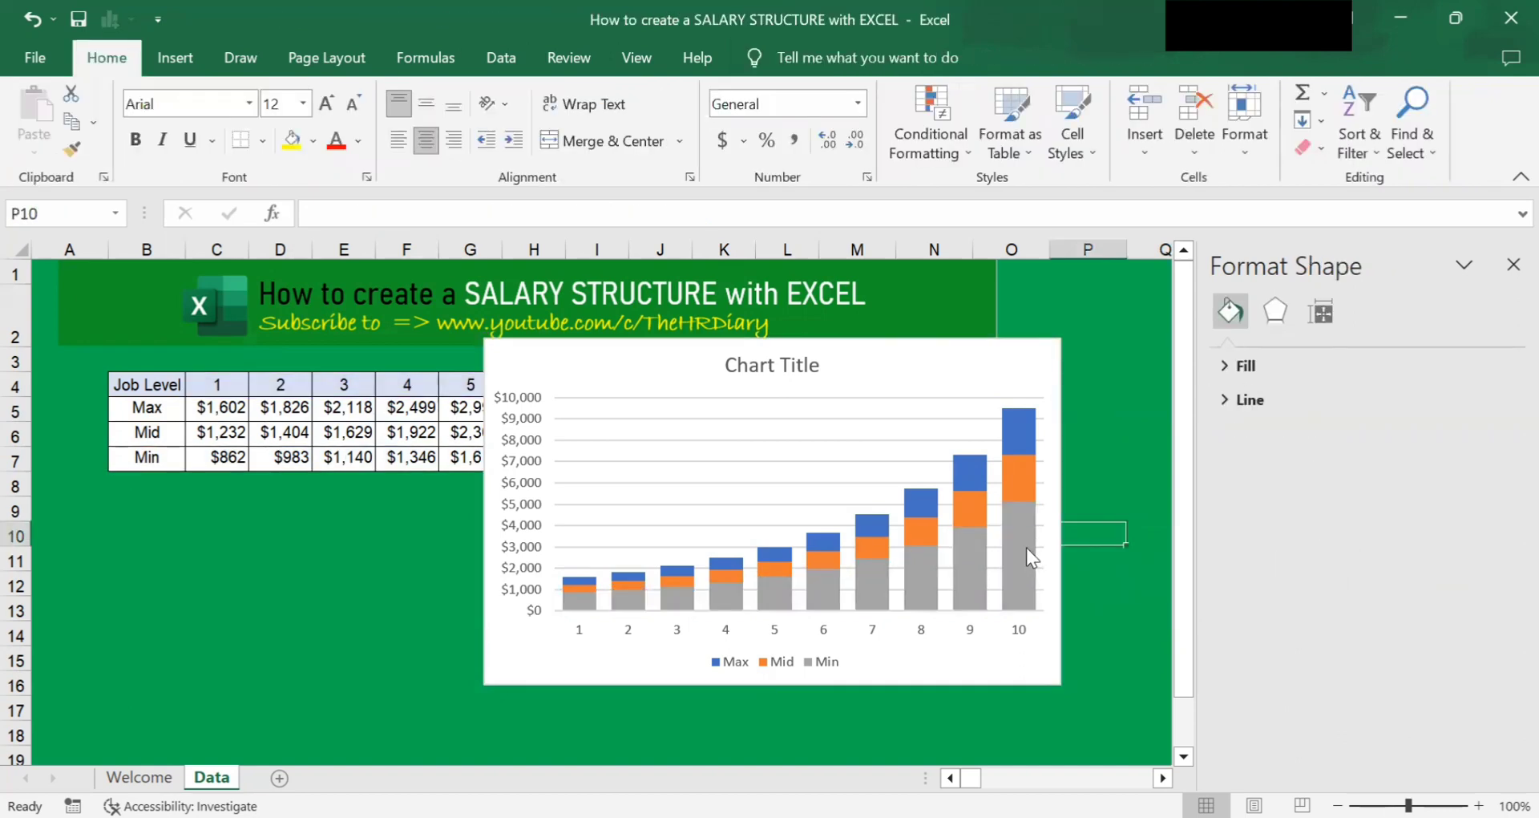
pyautogui.click(1027, 546)
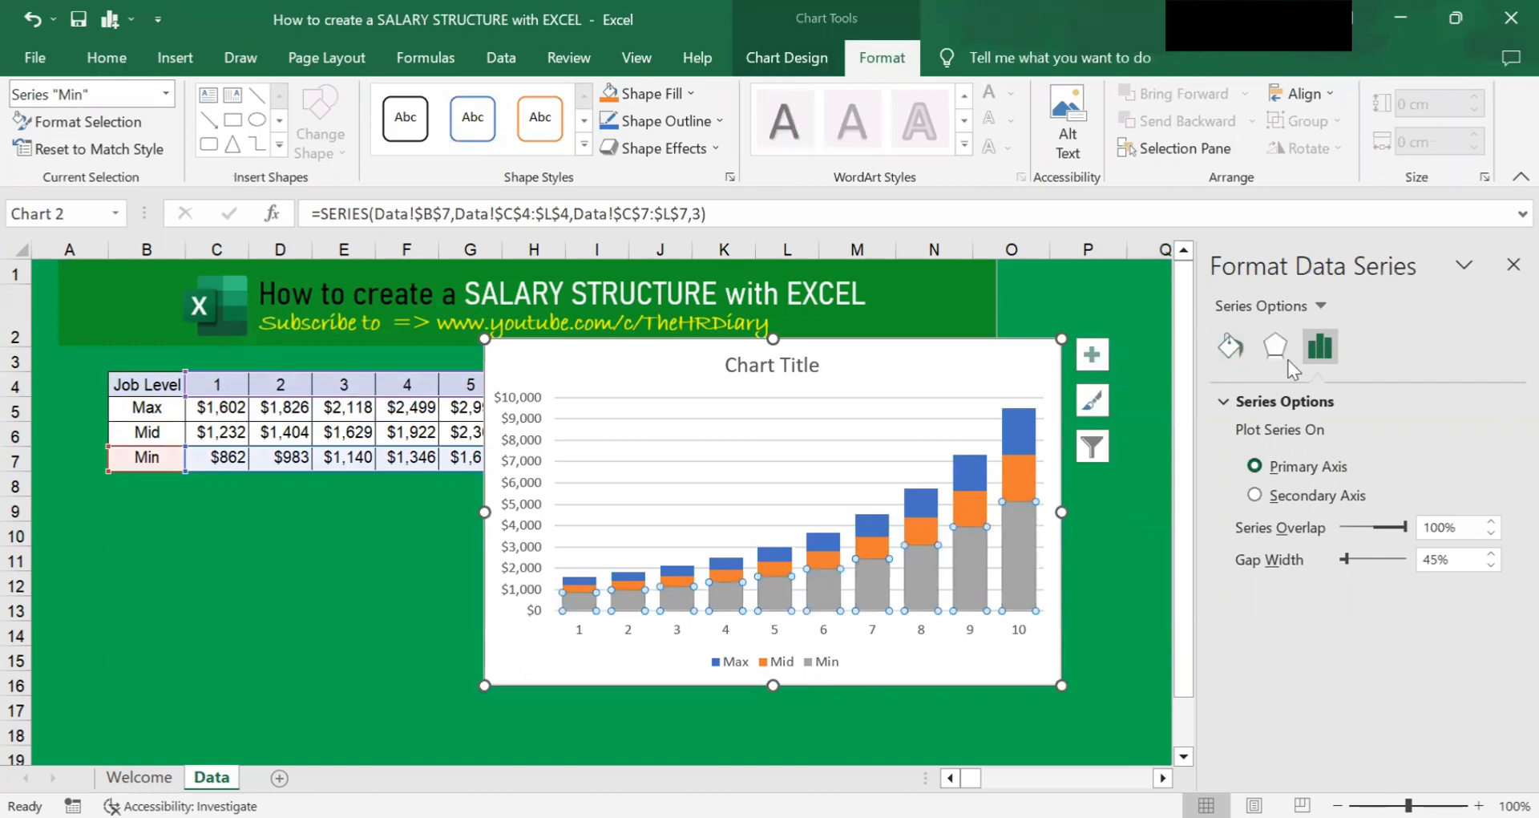
pyautogui.click(1232, 346)
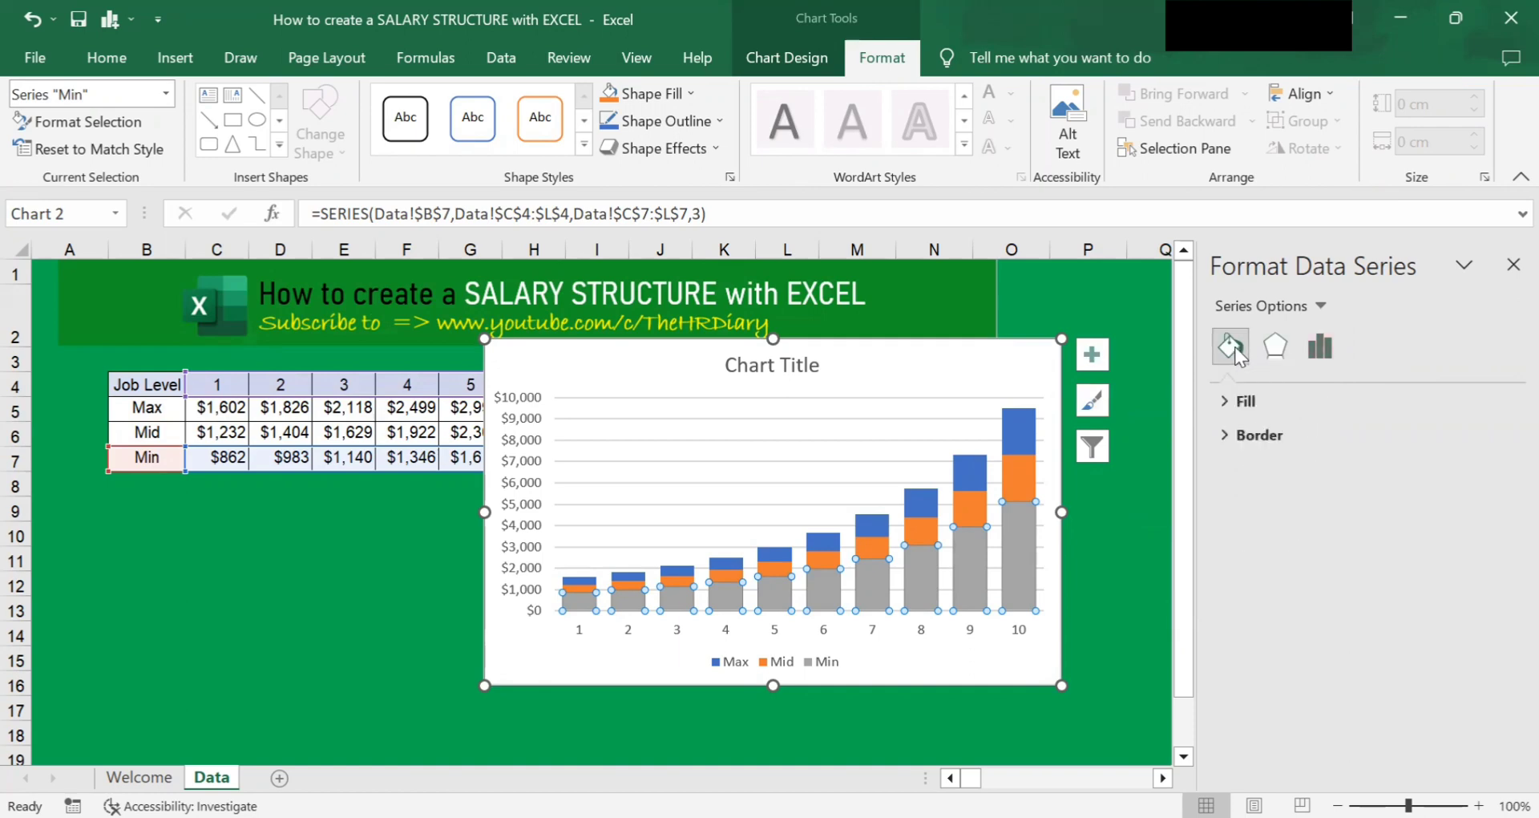
pyautogui.click(1225, 403)
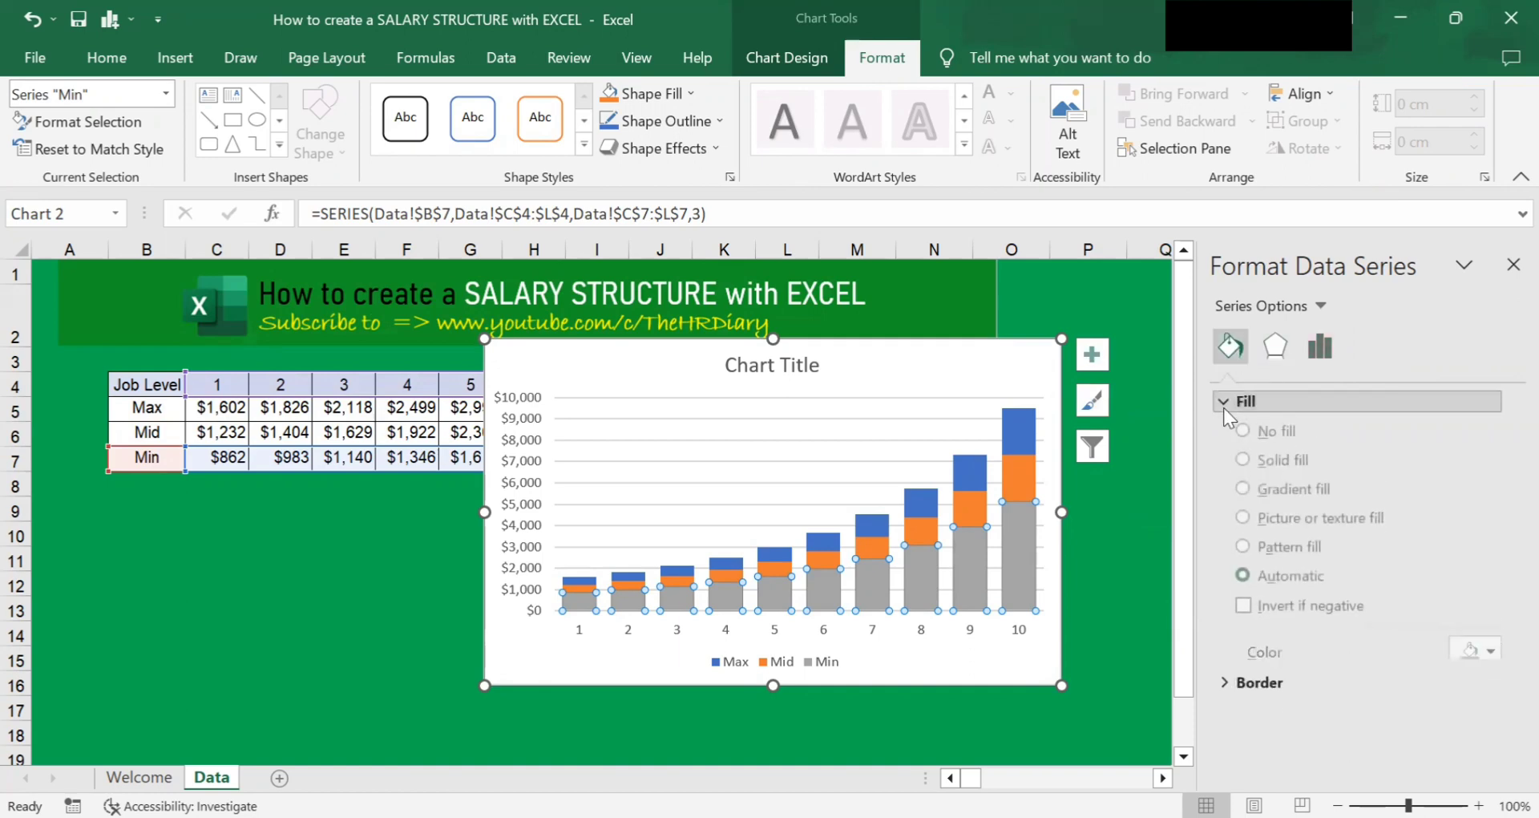
pyautogui.click(1246, 470)
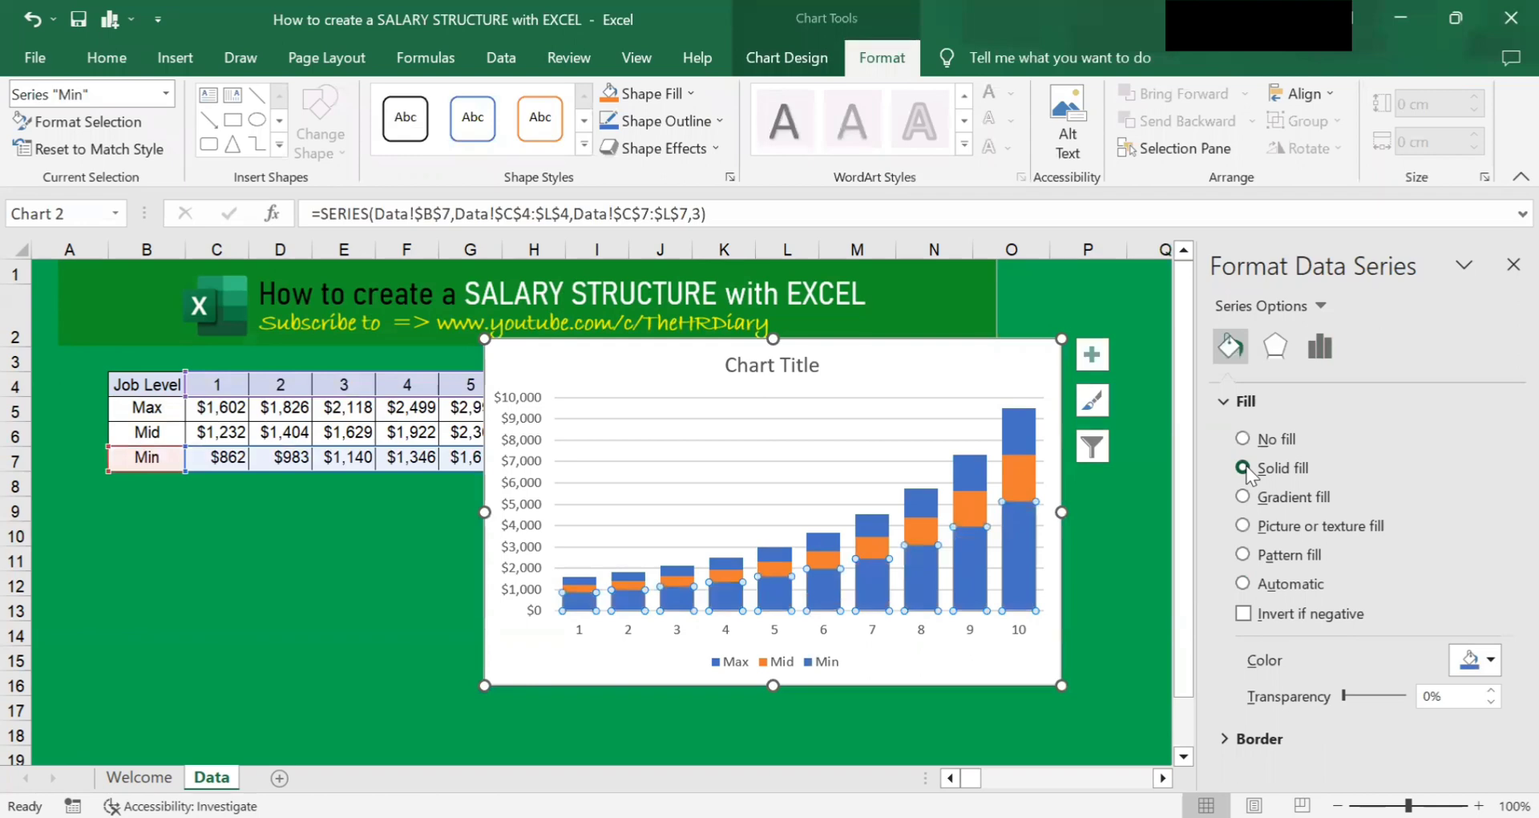
pyautogui.click(1490, 667)
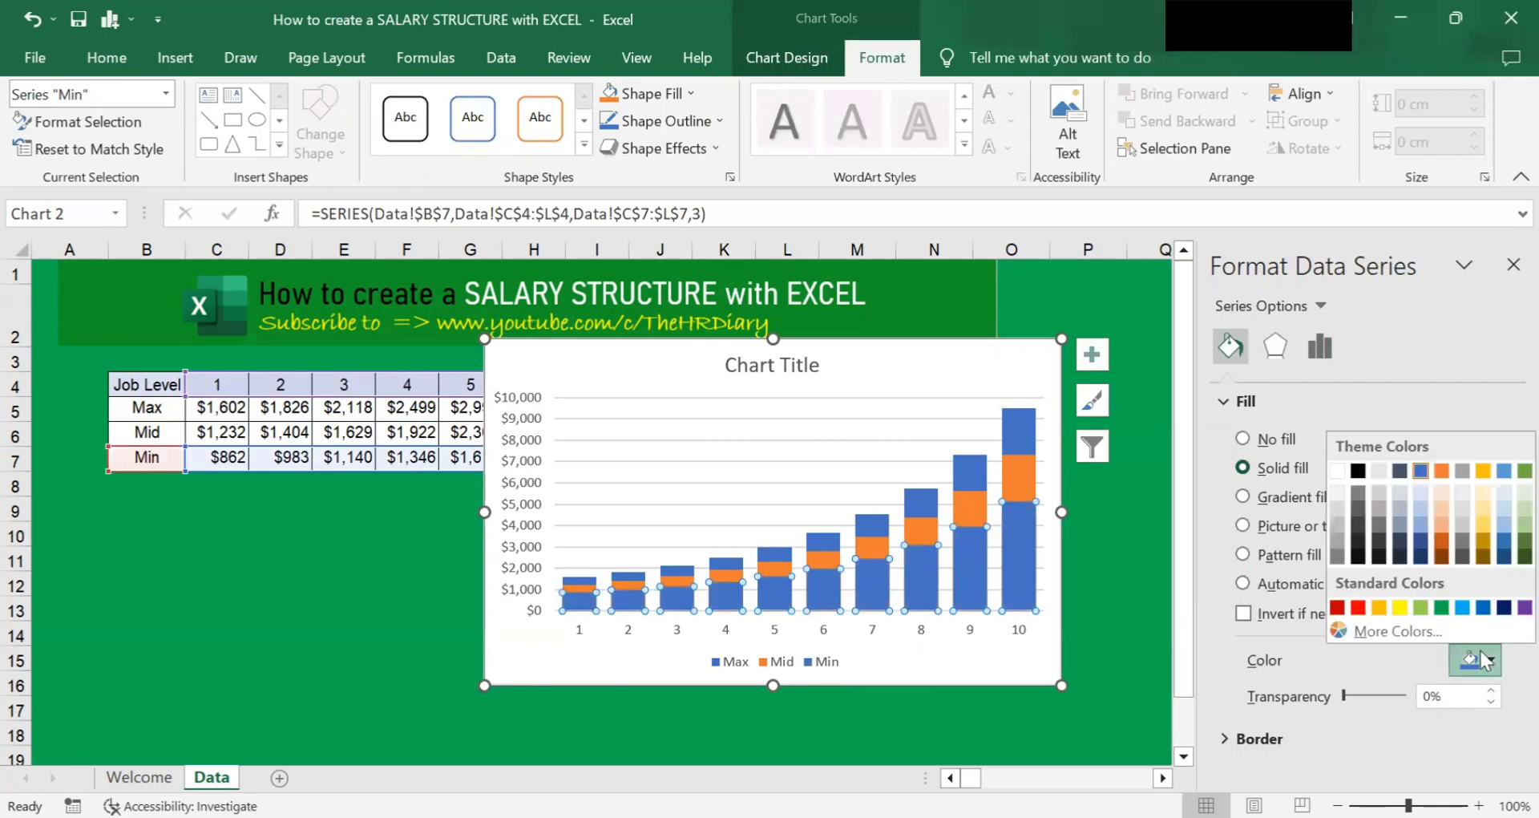
pyautogui.click(1336, 471)
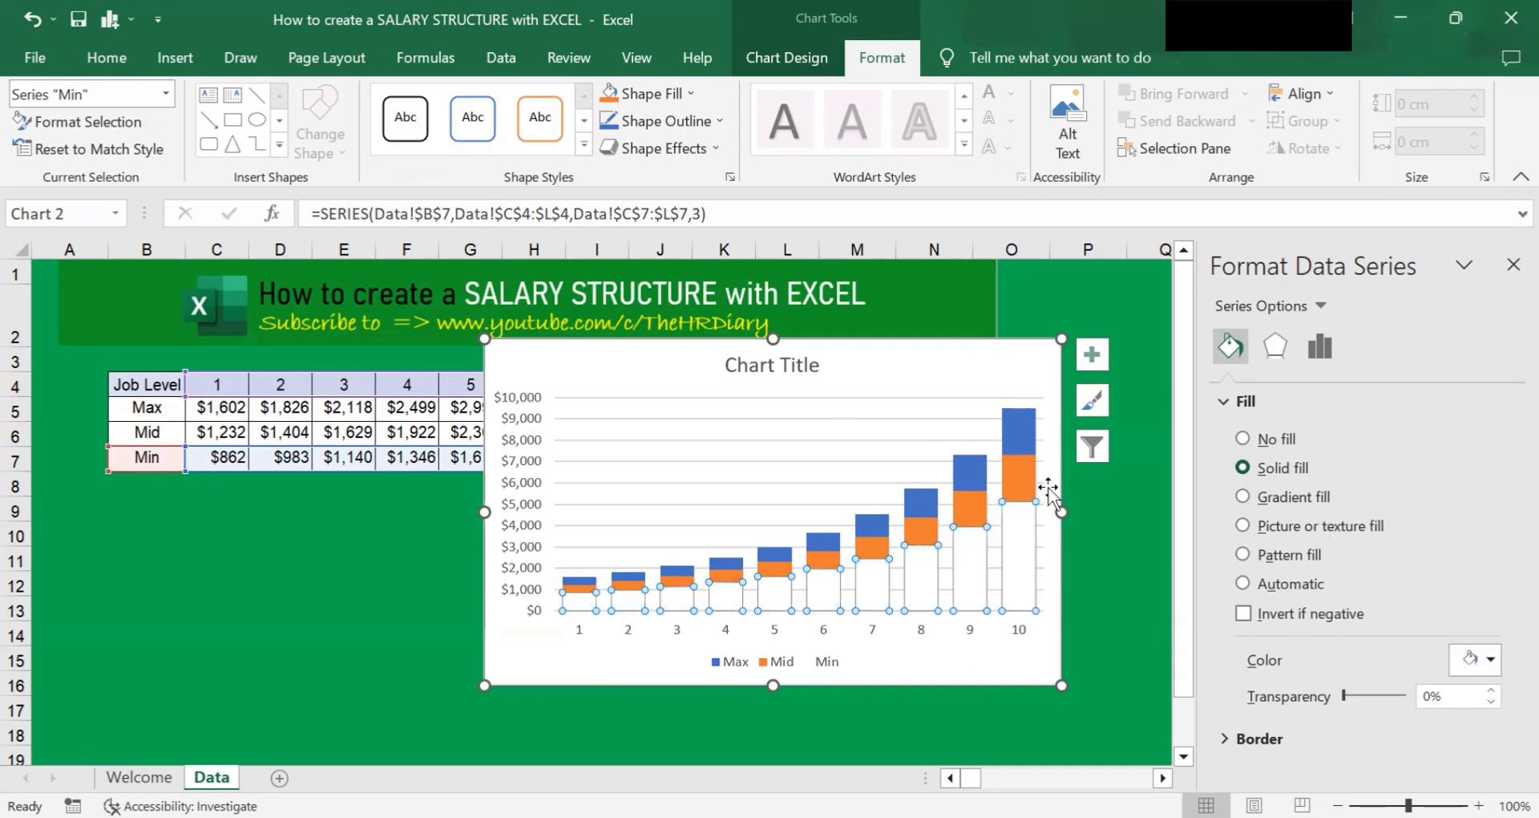
pyautogui.moveTo(1038, 545)
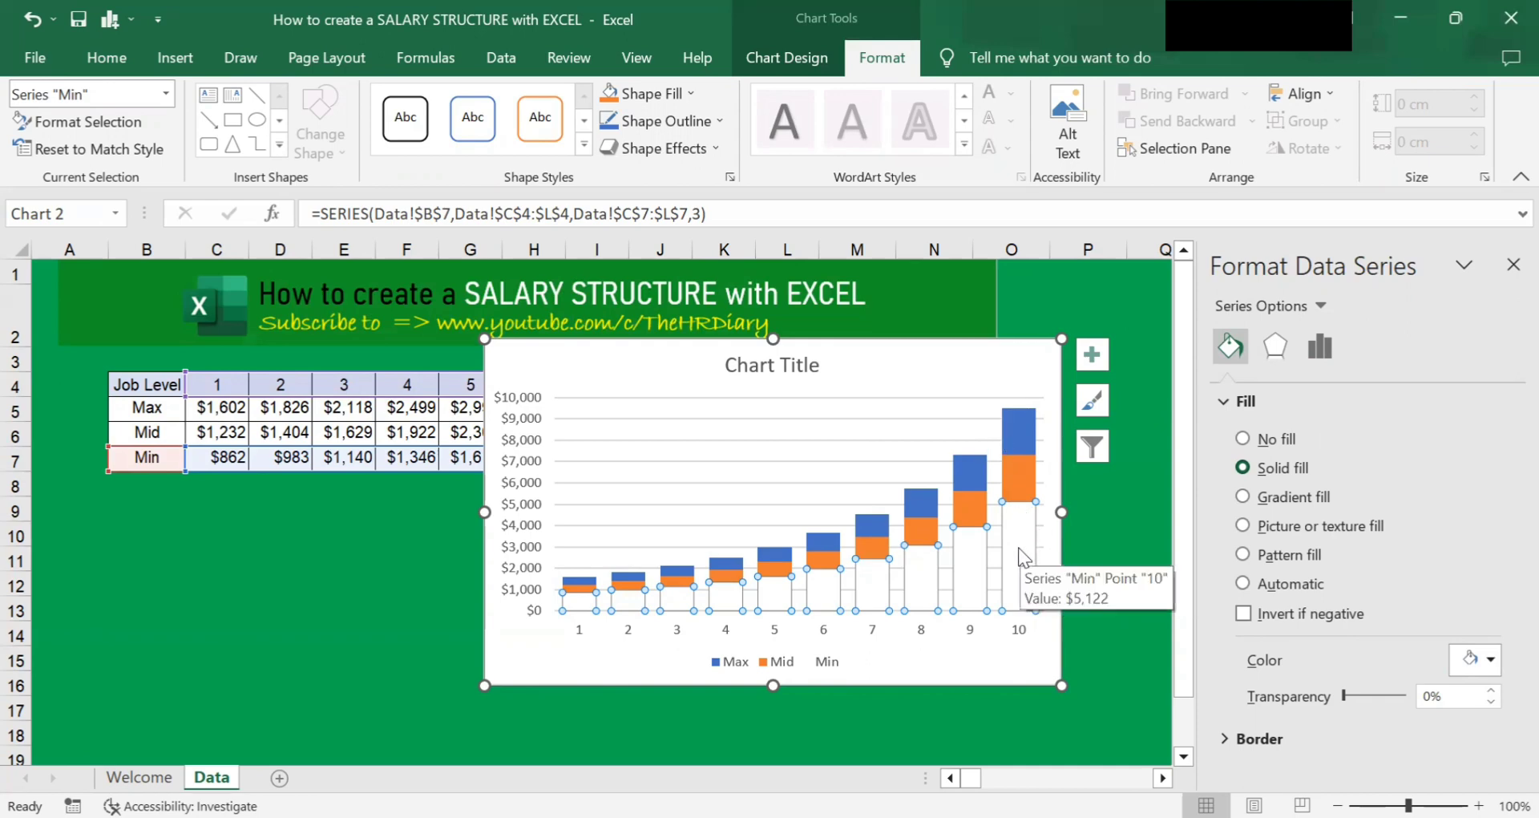
pyautogui.click(1042, 663)
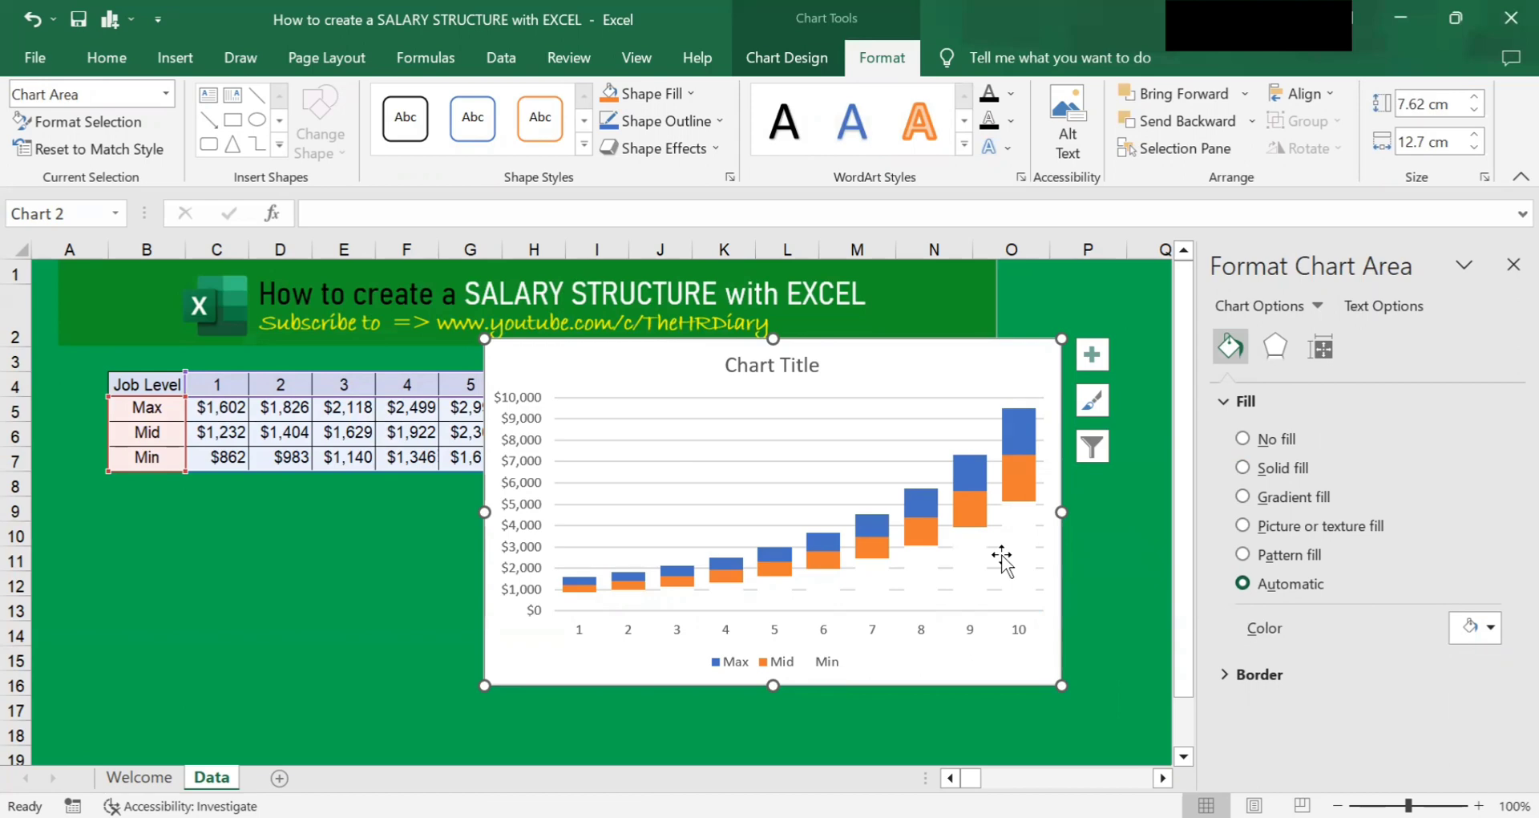
pyautogui.click(1079, 555)
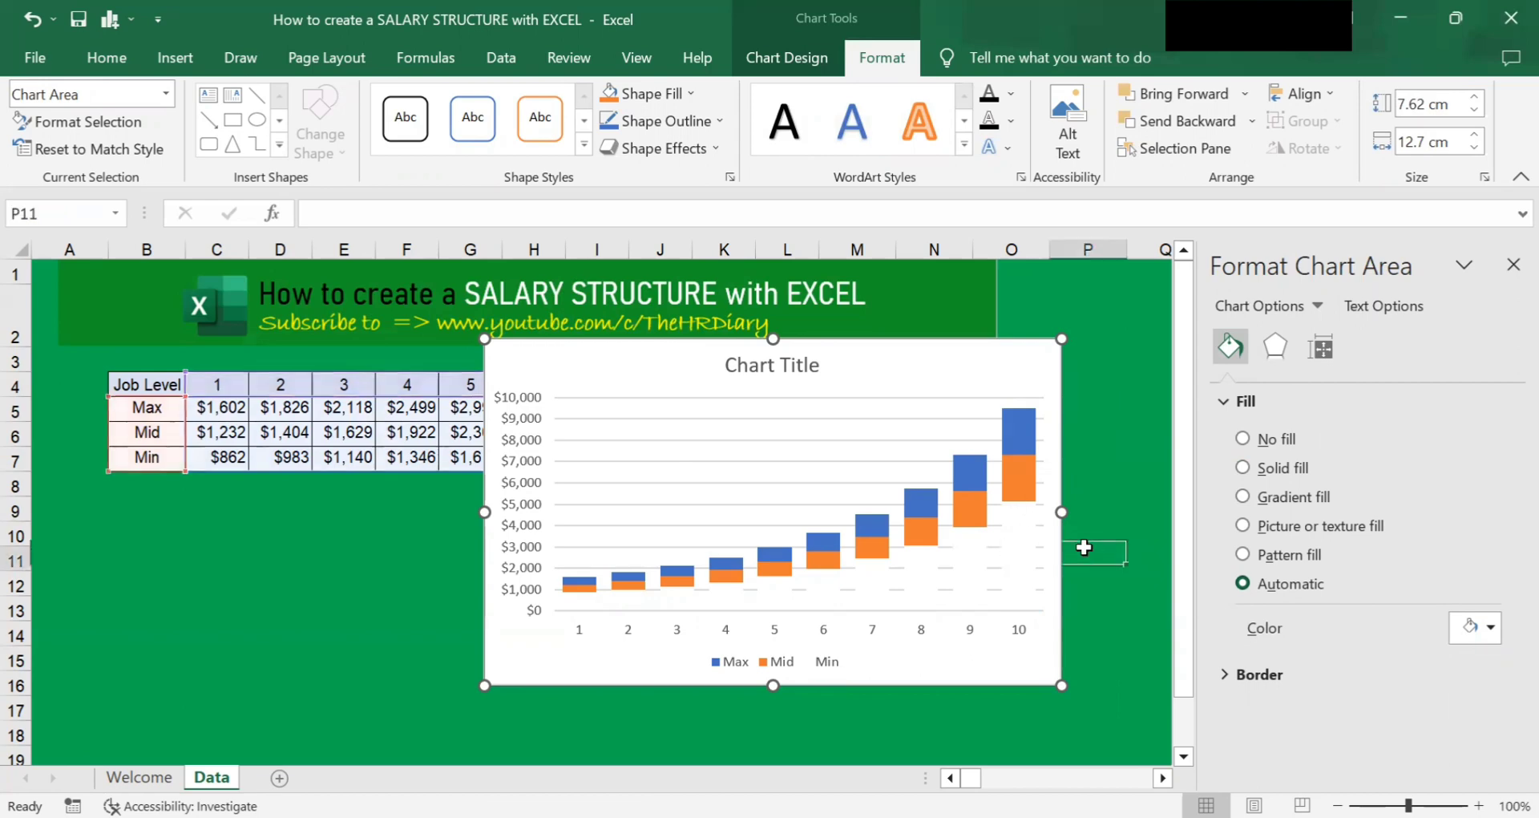
# Remove the gridlines from the salary chart and deselect it
pyautogui.click(962, 376)
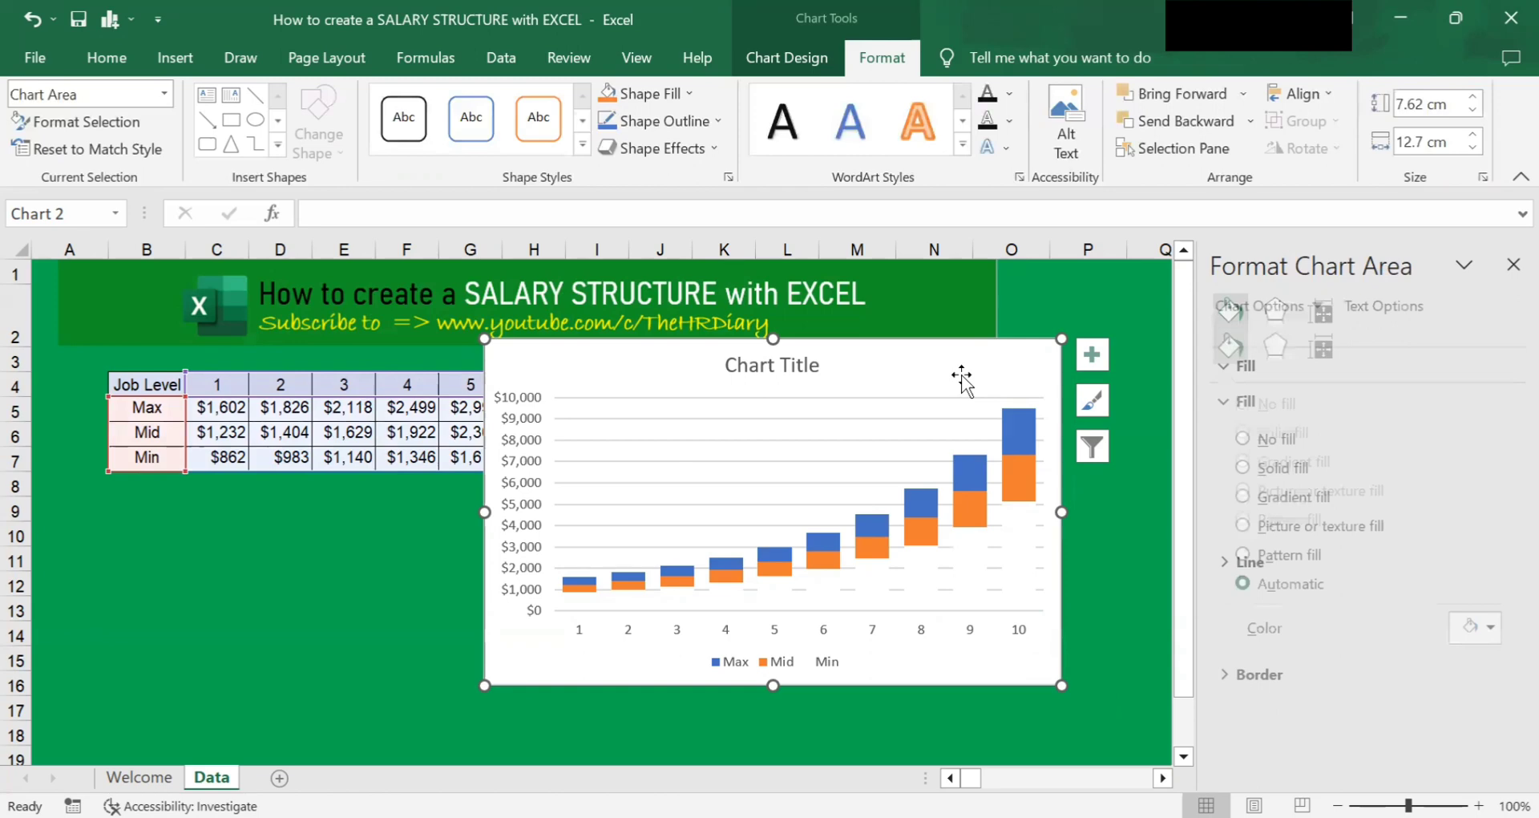
pyautogui.click(1092, 355)
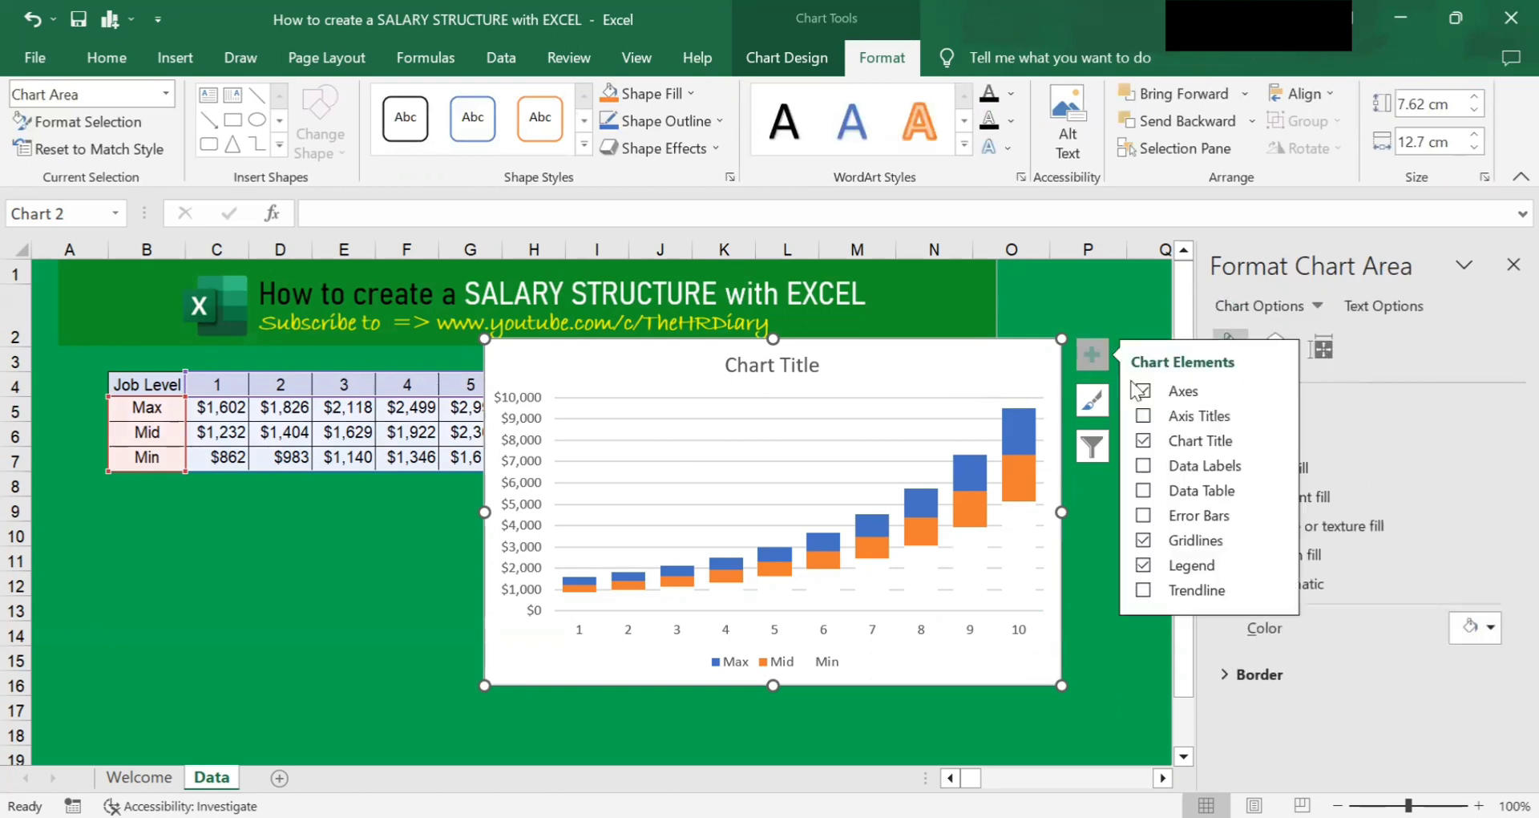
pyautogui.click(1143, 540)
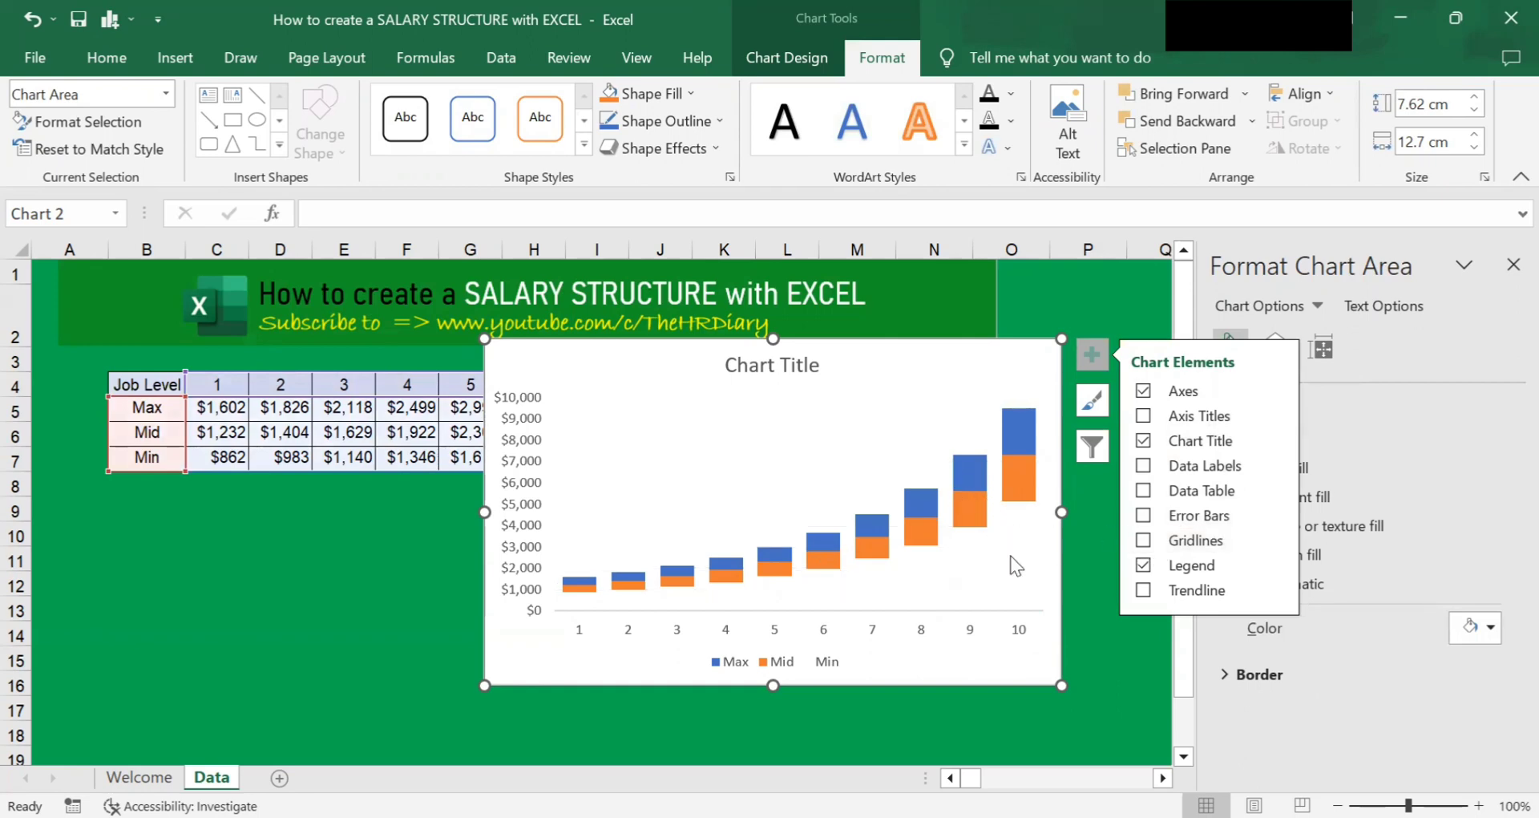
pyautogui.click(1080, 658)
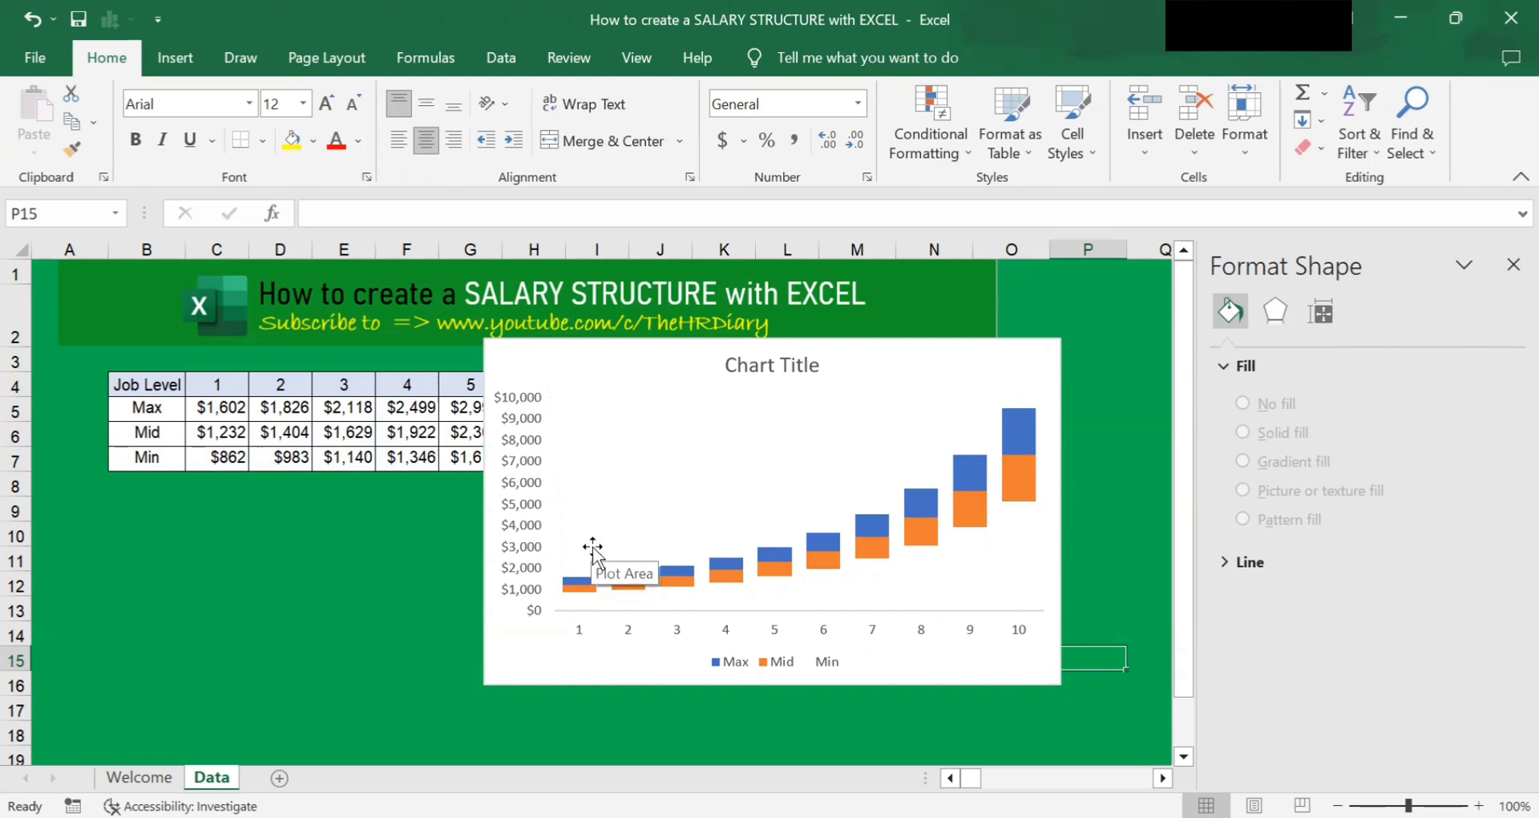
# Give the chart's vertical salary axis a solid line and deselect the chart
pyautogui.click(520, 449)
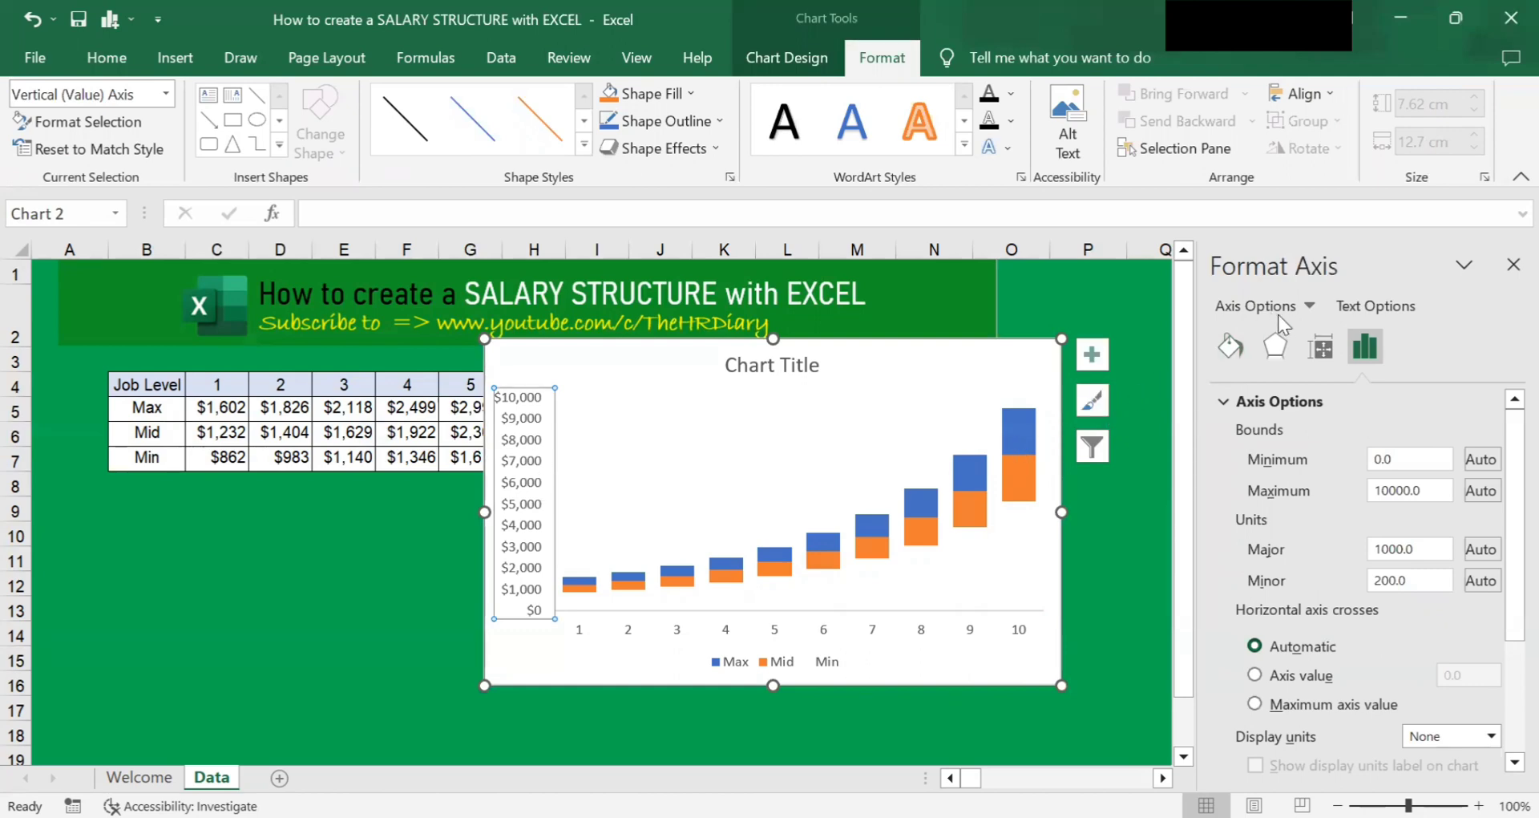
pyautogui.click(1236, 348)
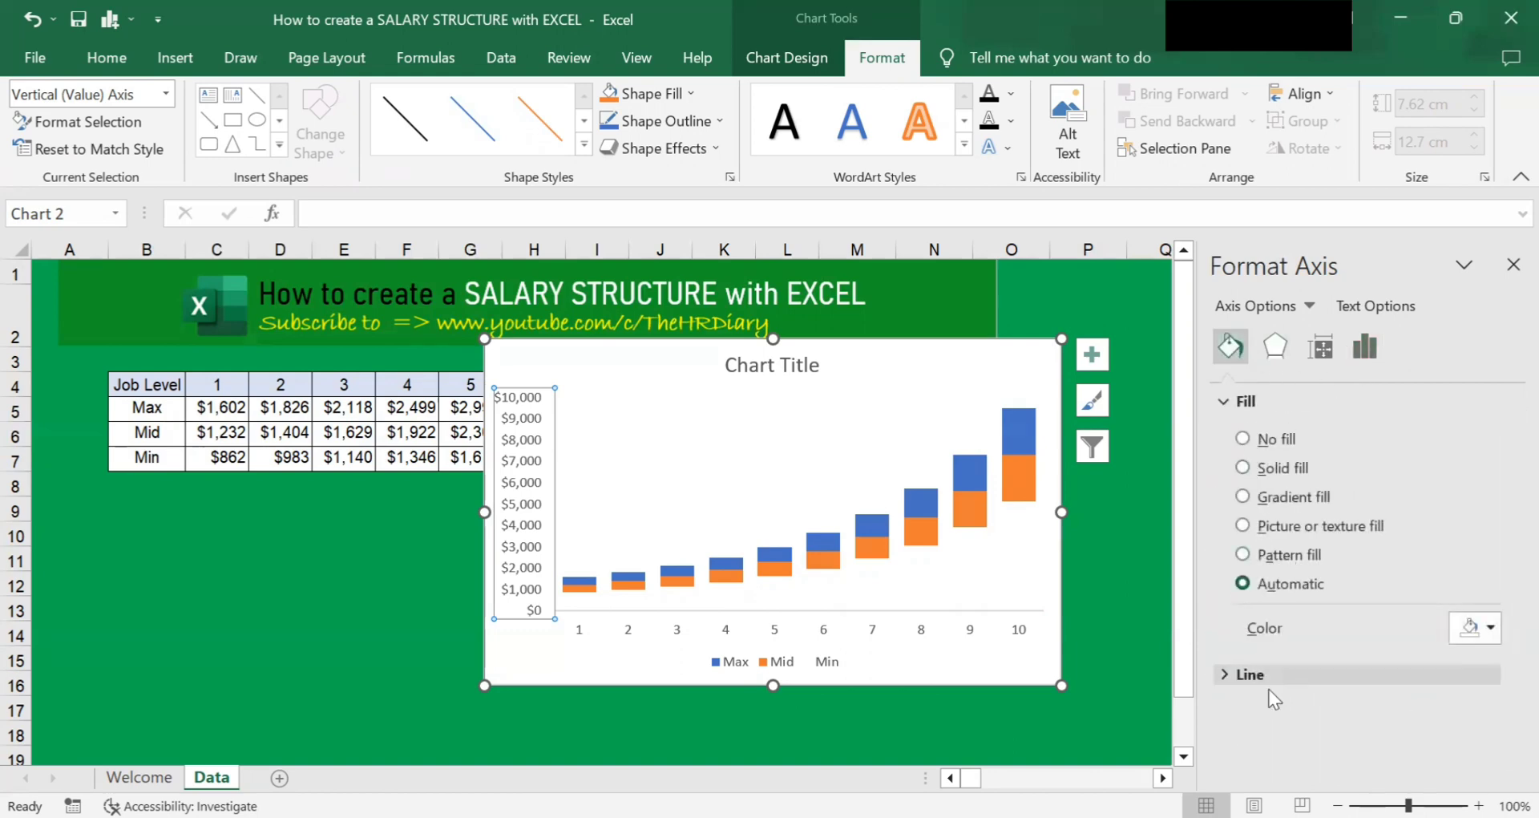
pyautogui.click(1245, 676)
pyautogui.scroll(-2, 1350, 557)
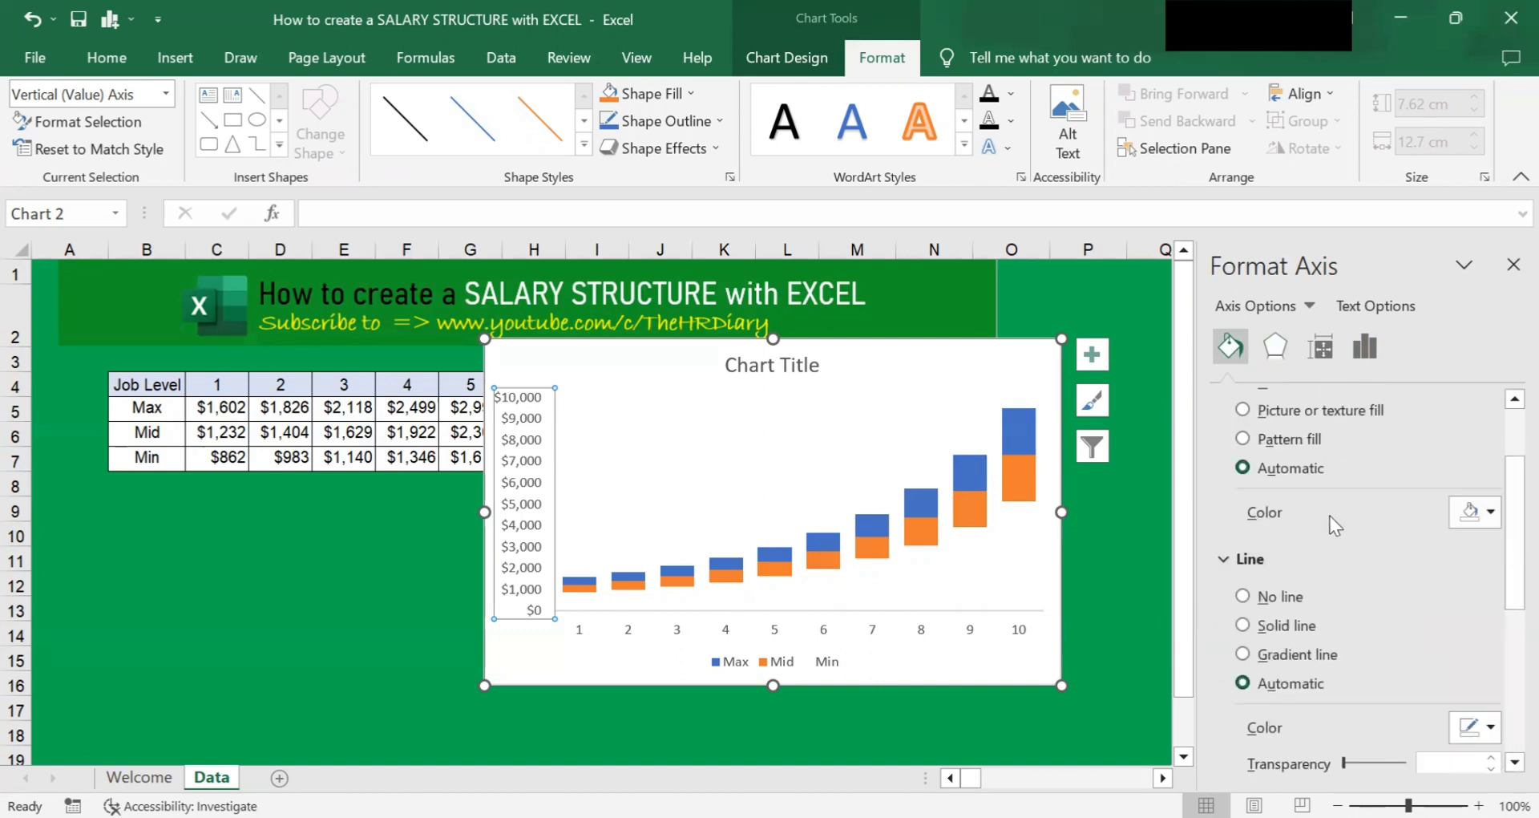
pyautogui.scroll(-1, 1330, 516)
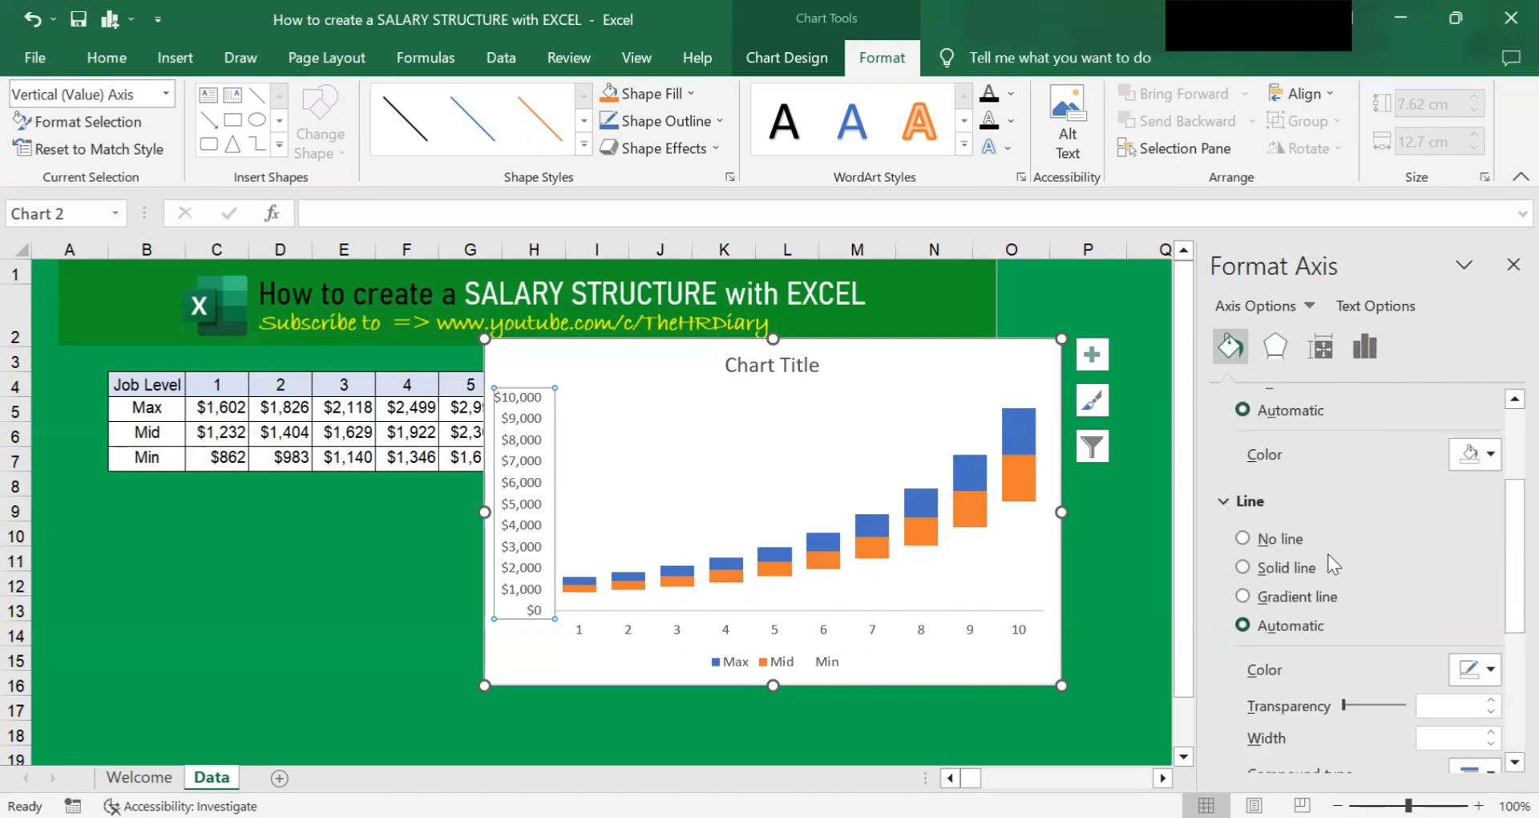
pyautogui.click(1329, 554)
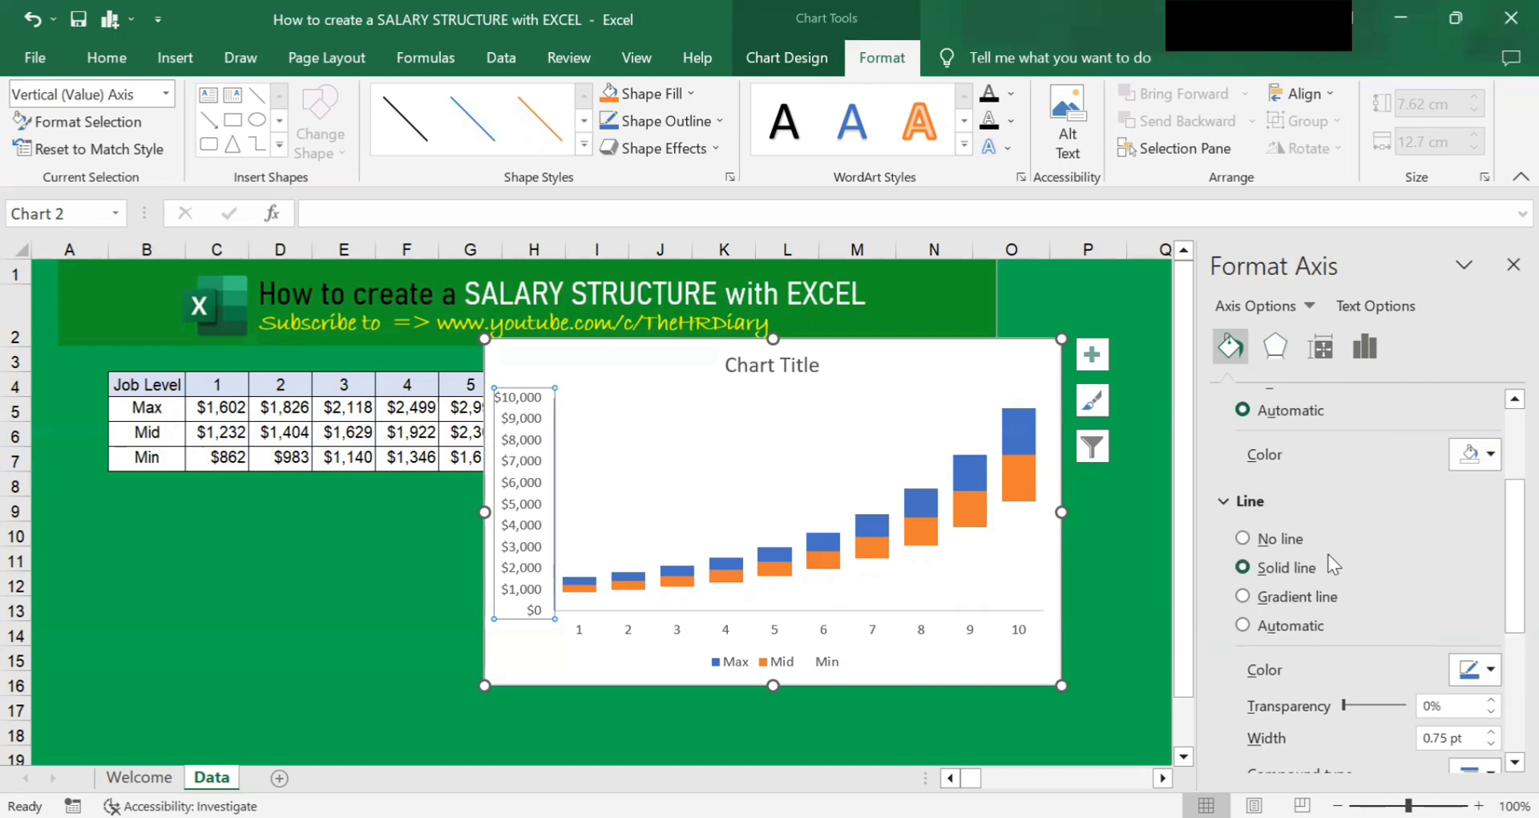
pyautogui.click(1111, 557)
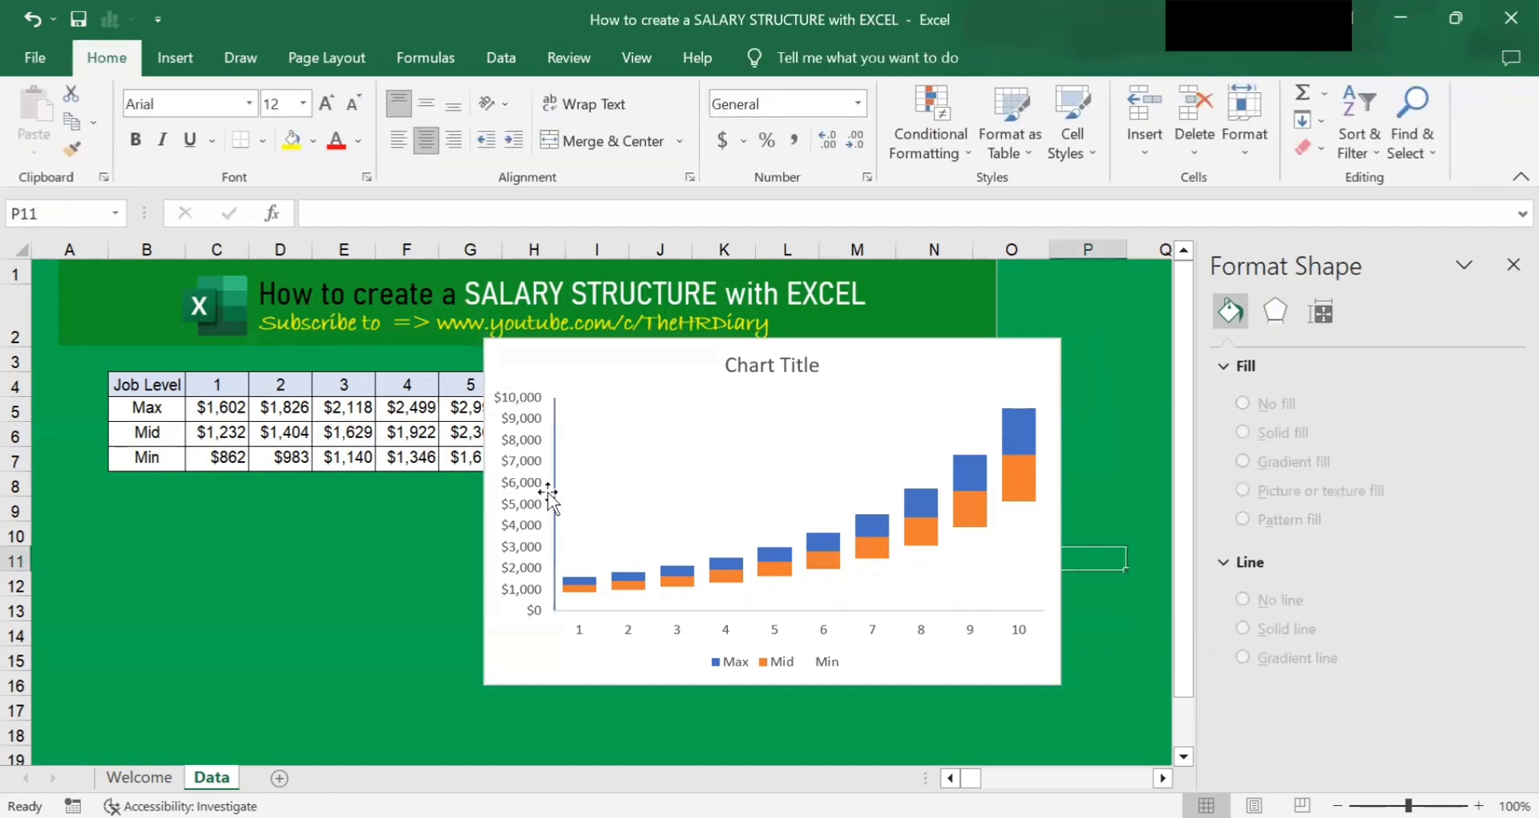
# Set the line width of the chart's vertical salary axis to 1 pt and deselect the chart
pyautogui.click(539, 416)
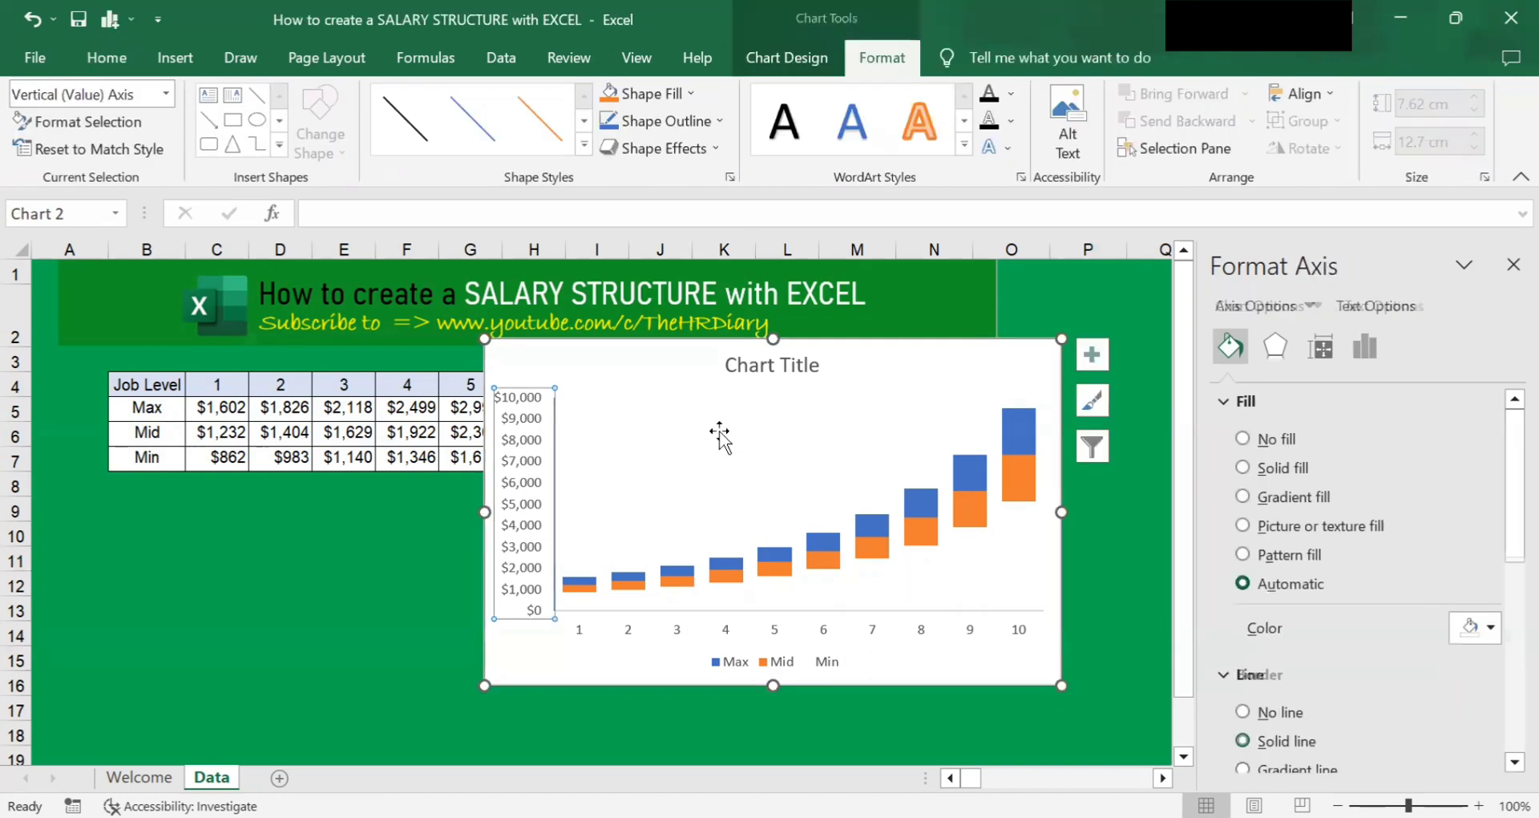
pyautogui.scroll(-3, 1397, 559)
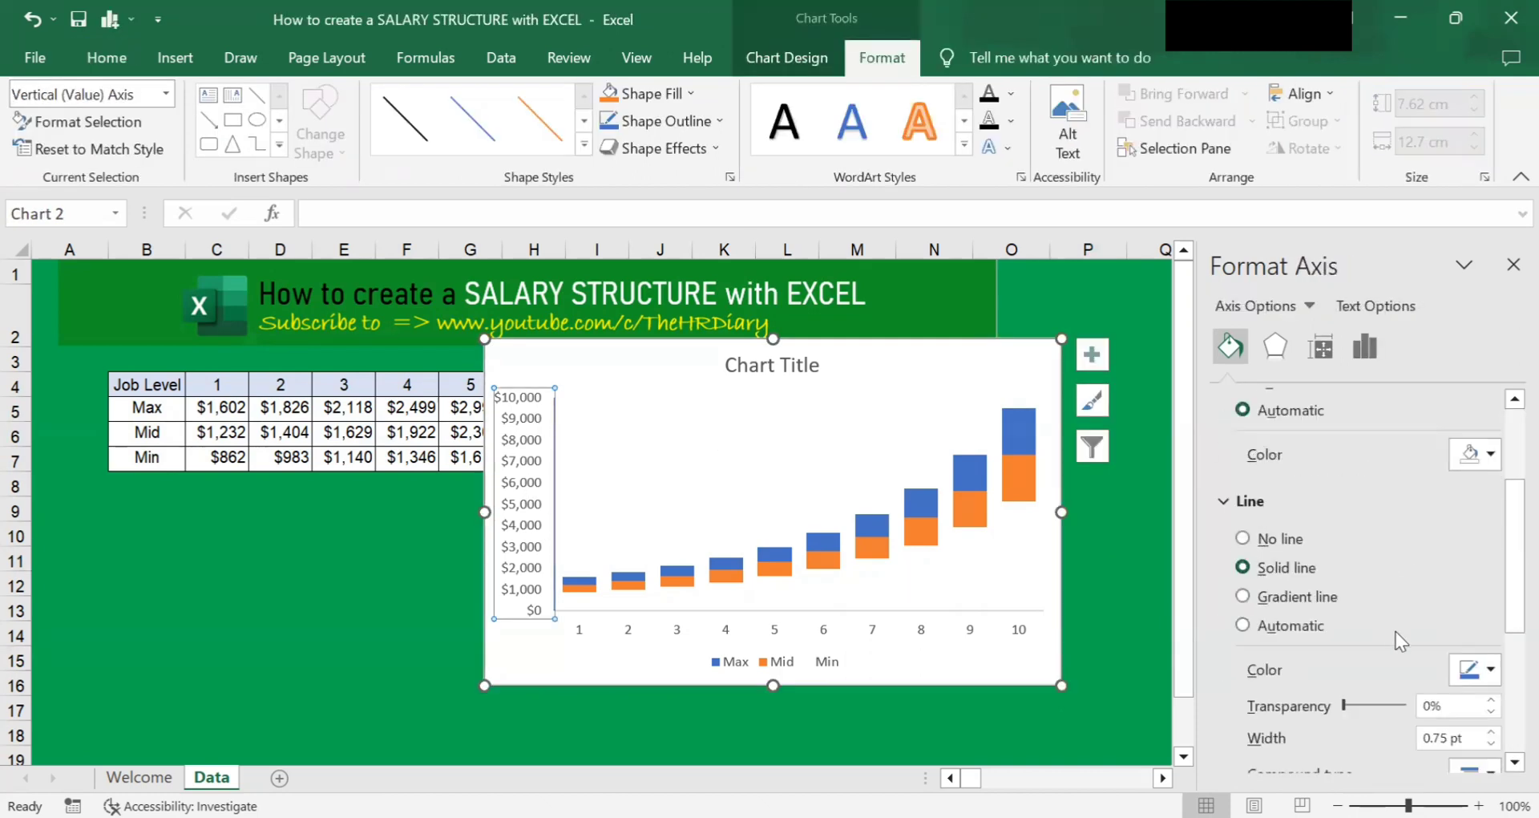
pyautogui.scroll(-2, 1397, 631)
pyautogui.click(1491, 616)
pyautogui.click(1491, 616)
pyautogui.click(1491, 616)
pyautogui.click(1491, 616)
pyautogui.click(1491, 616)
pyautogui.click(1492, 616)
pyautogui.click(1491, 616)
pyautogui.click(1492, 616)
pyautogui.click(1491, 616)
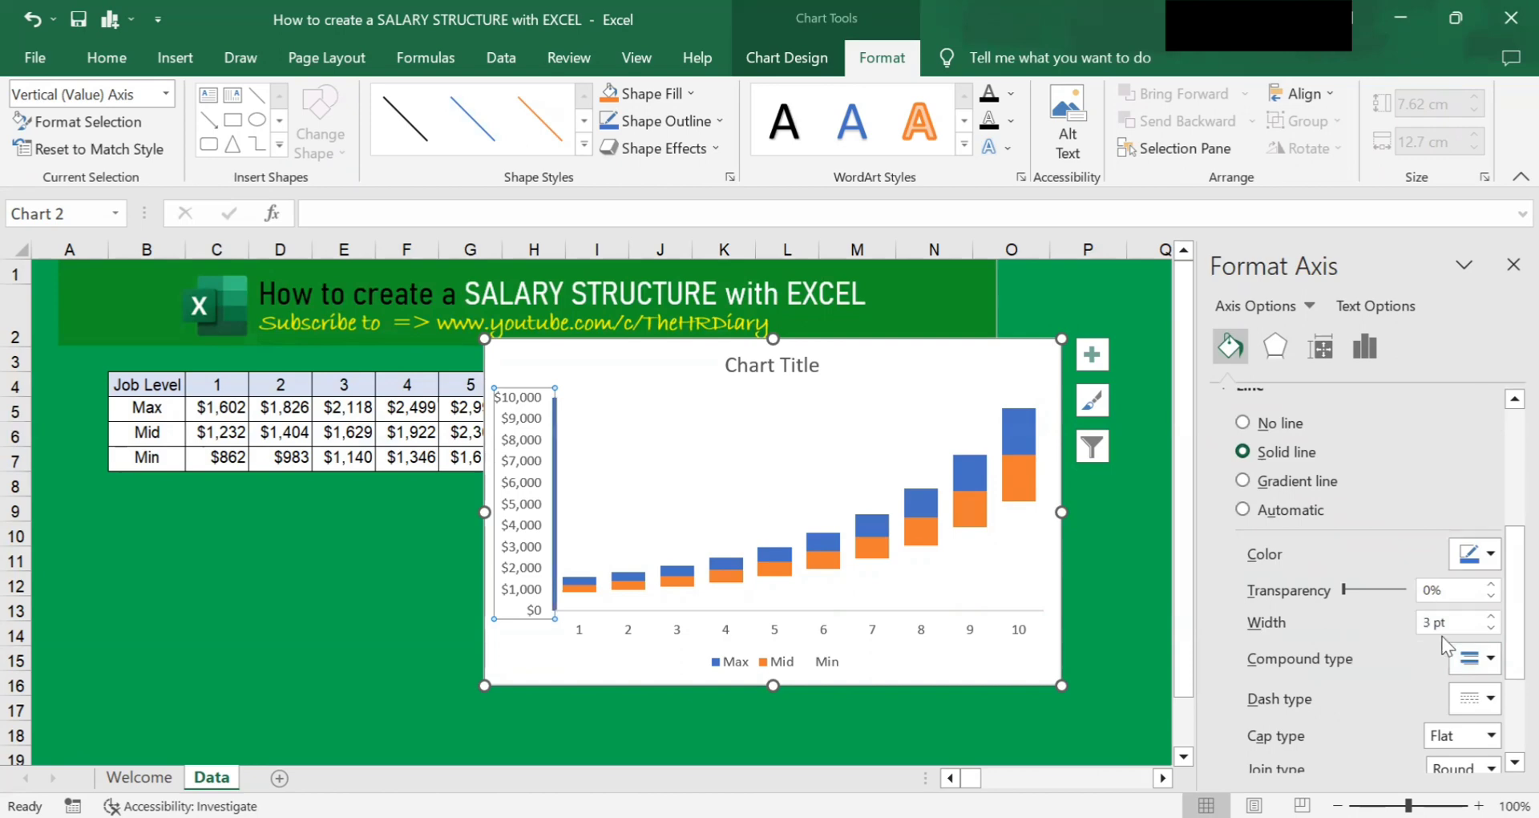
pyautogui.click(1491, 630)
pyautogui.click(1492, 631)
pyautogui.click(1492, 630)
pyautogui.click(1492, 630)
pyautogui.click(1492, 630)
pyautogui.click(1492, 630)
pyautogui.click(1492, 630)
pyautogui.click(1492, 630)
pyautogui.click(1492, 630)
pyautogui.click(1493, 617)
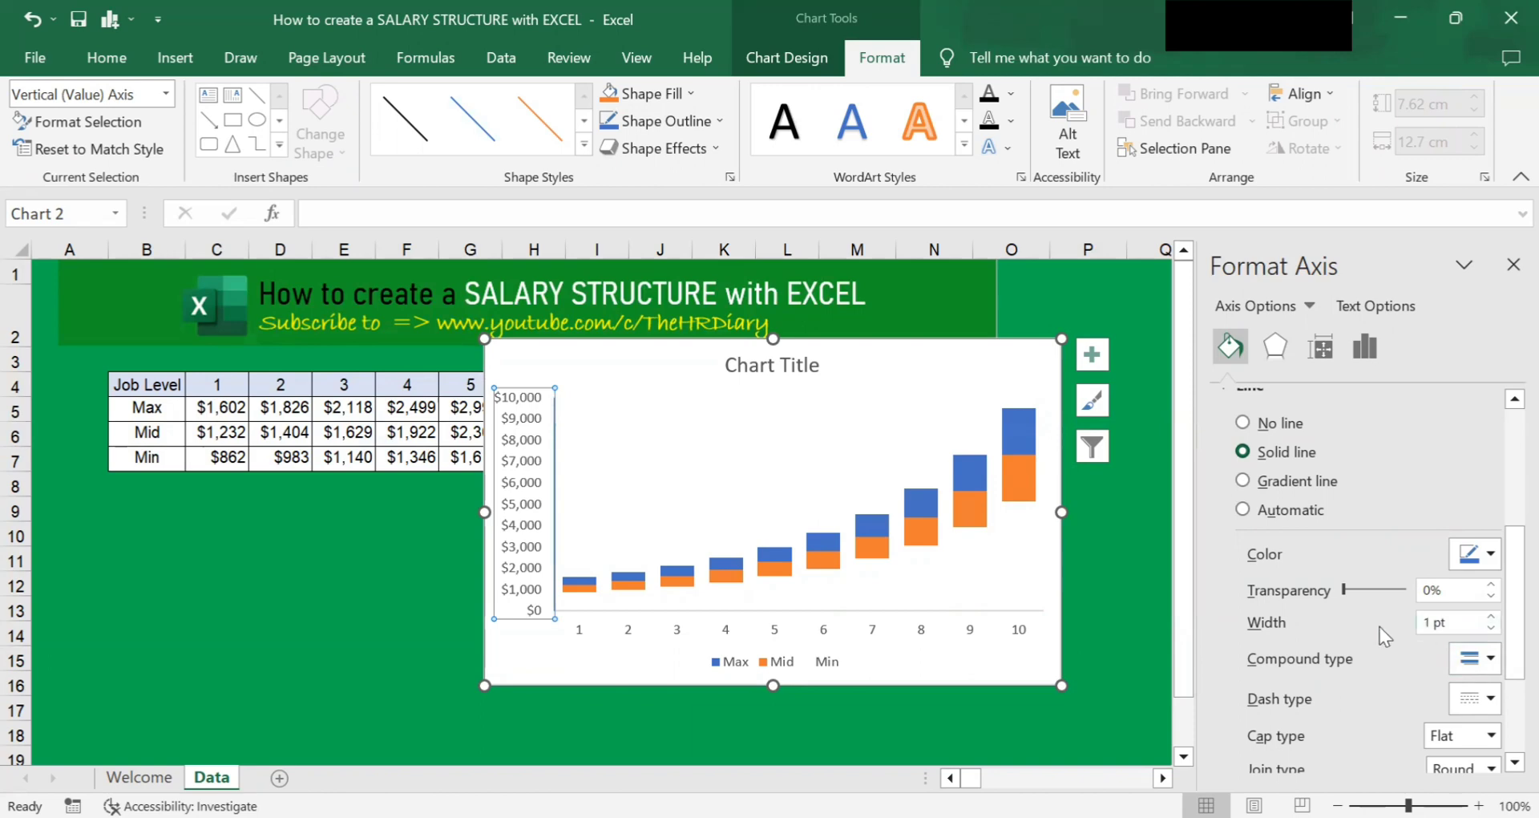
pyautogui.click(1109, 530)
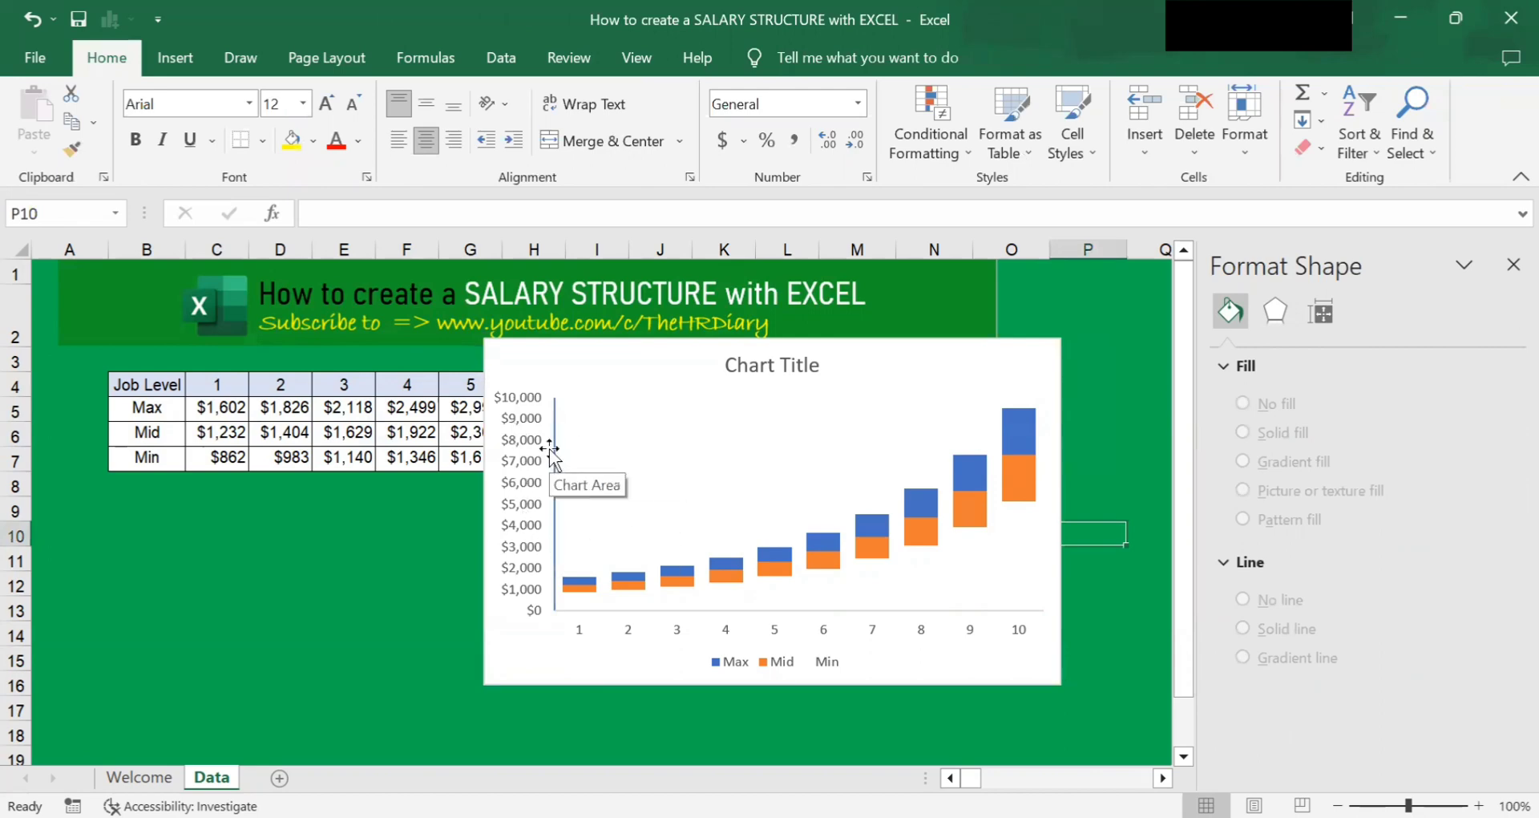
pyautogui.click(551, 451)
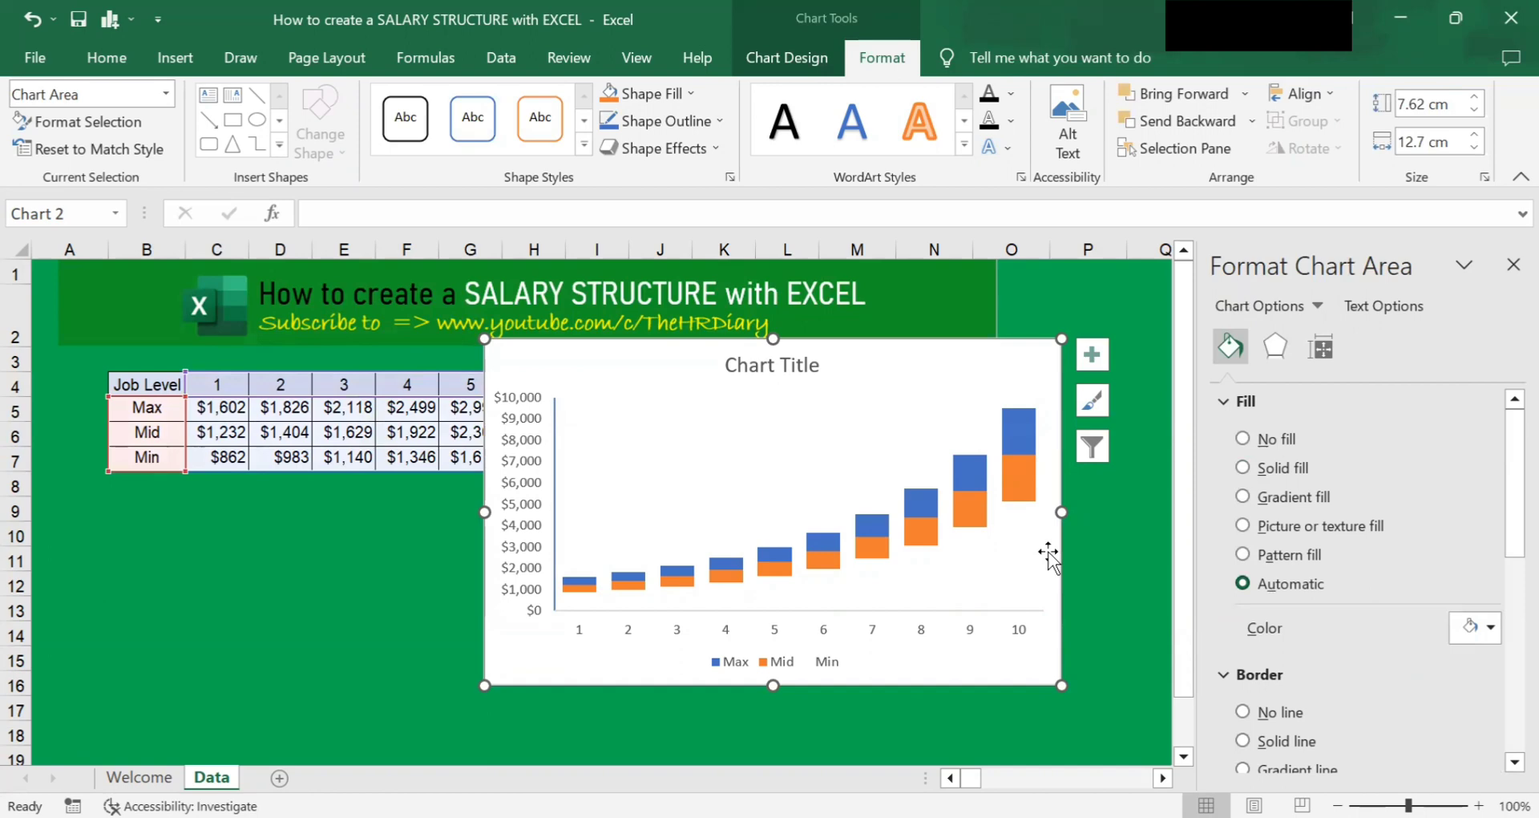
pyautogui.scroll(-3, 1363, 561)
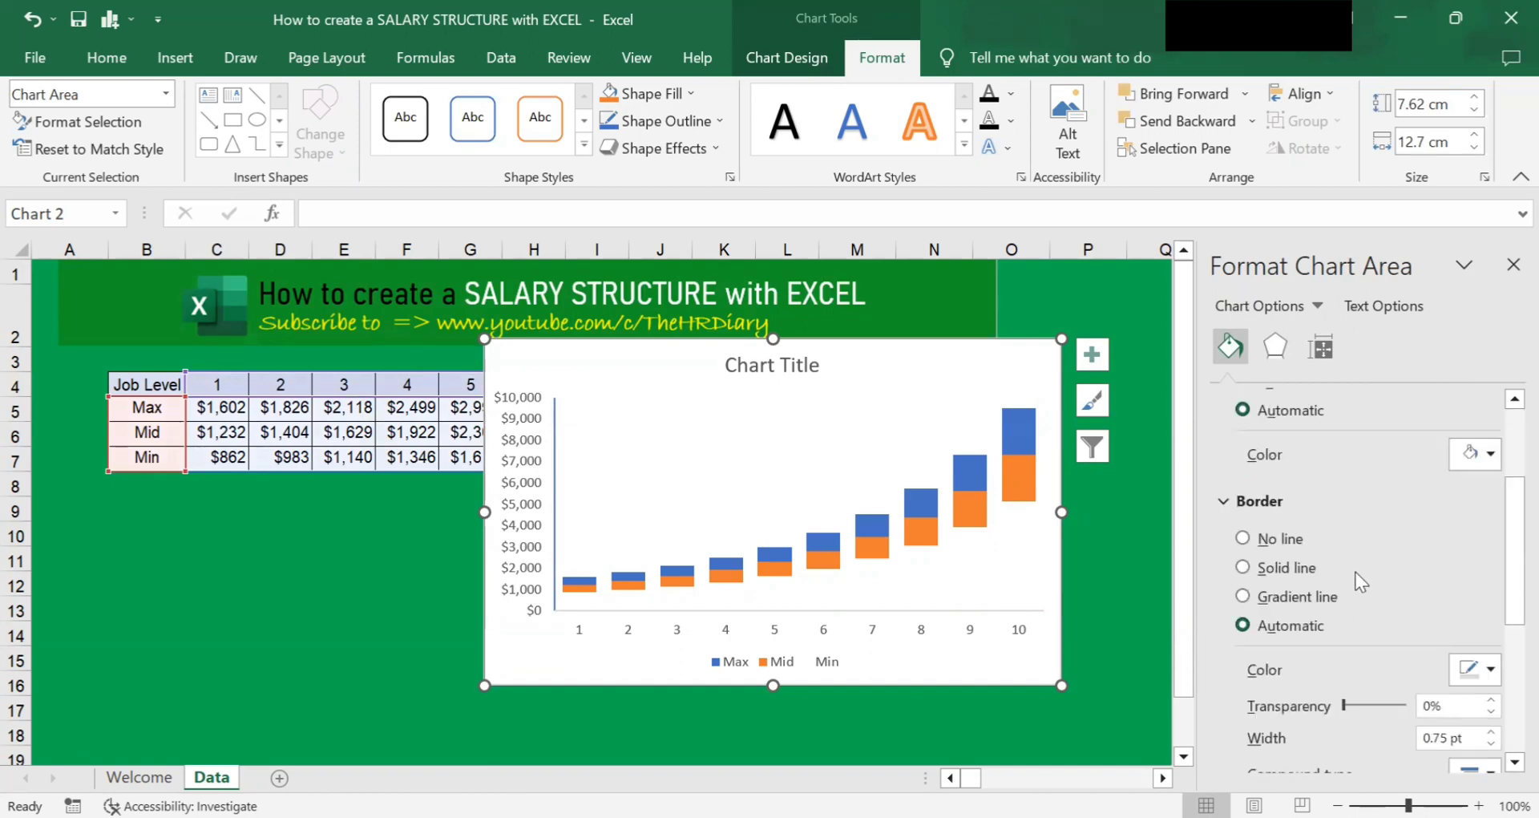
pyautogui.click(1245, 567)
pyautogui.scroll(-2, 1337, 571)
# Change the vertical salary axis line's color to a light gray theme color
pyautogui.click(519, 437)
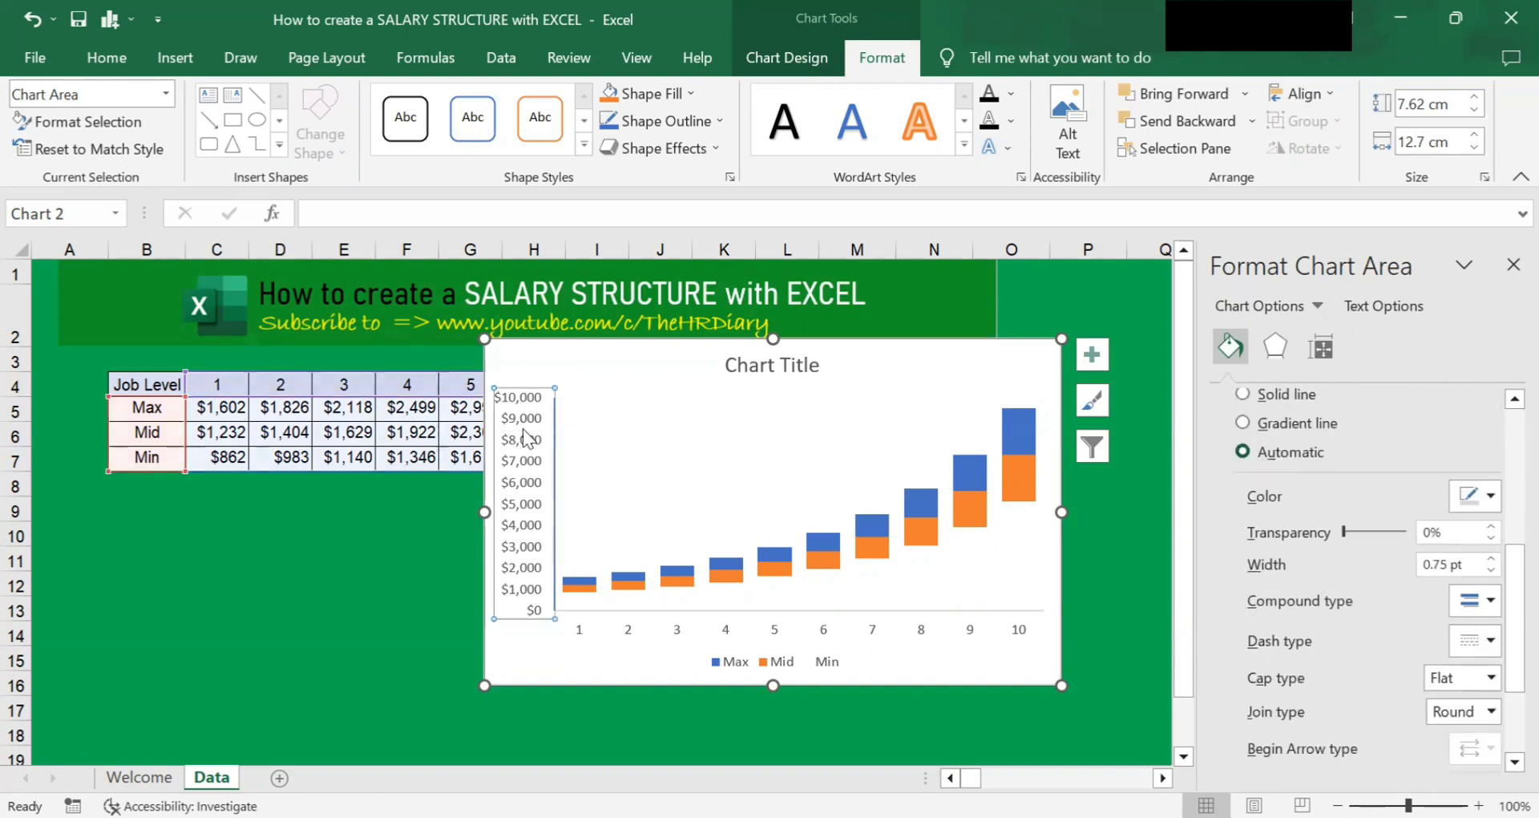
pyautogui.scroll(-1, 1383, 581)
pyautogui.scroll(4, 1361, 561)
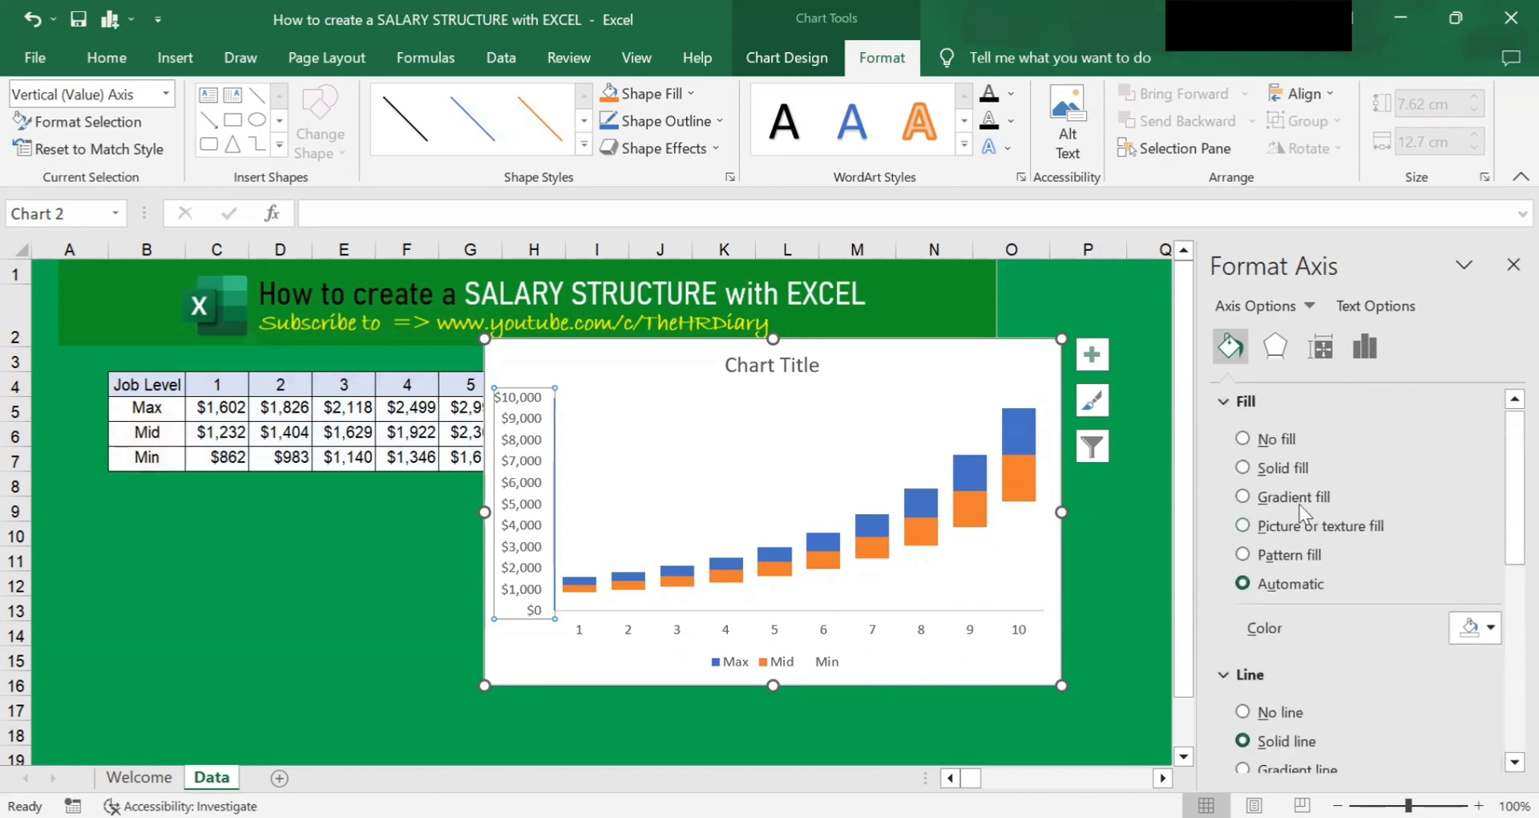
pyautogui.scroll(-1, 1310, 557)
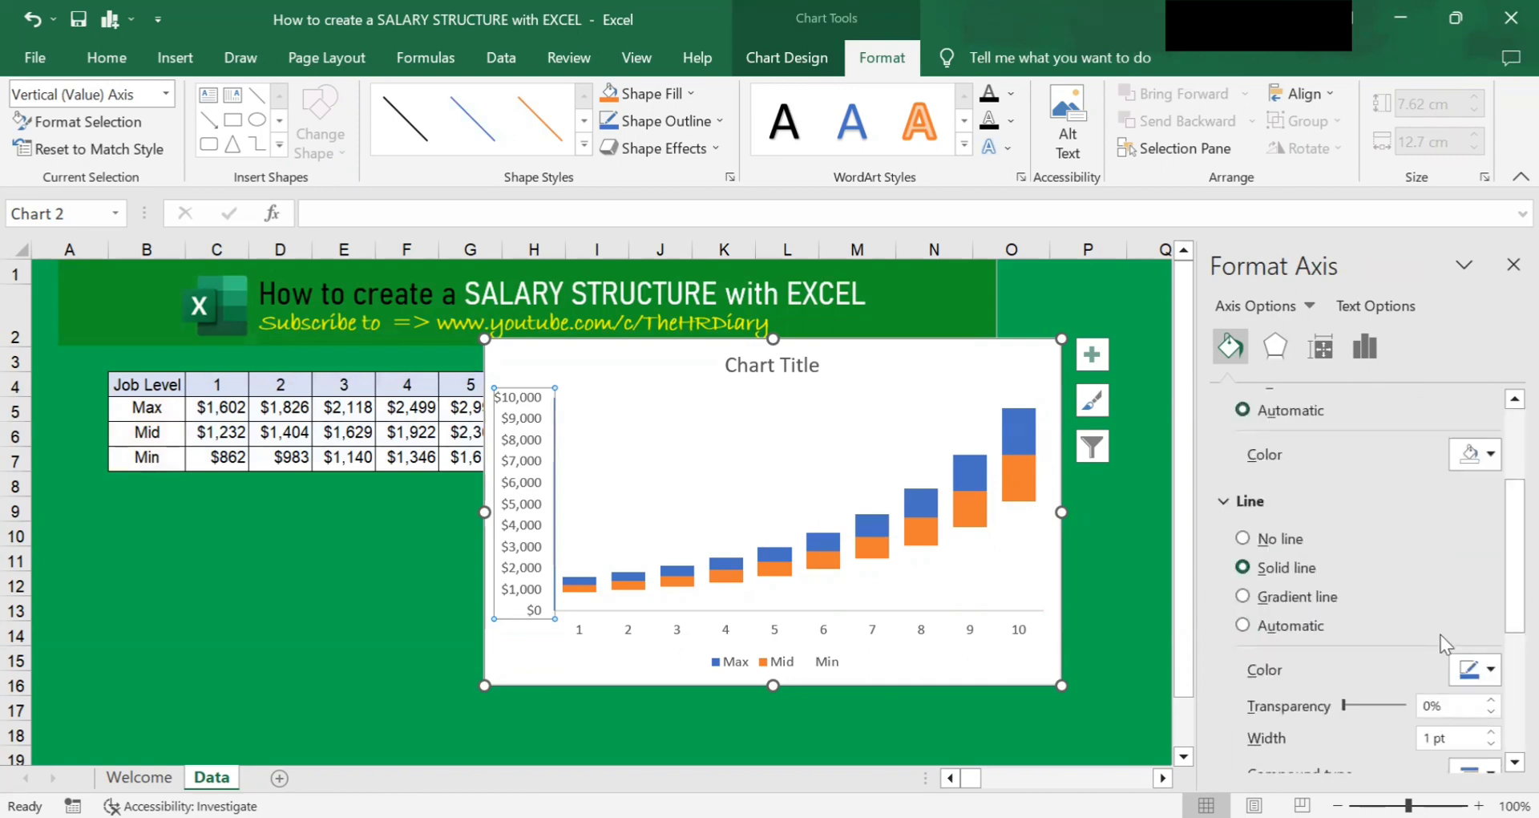
pyautogui.click(1490, 677)
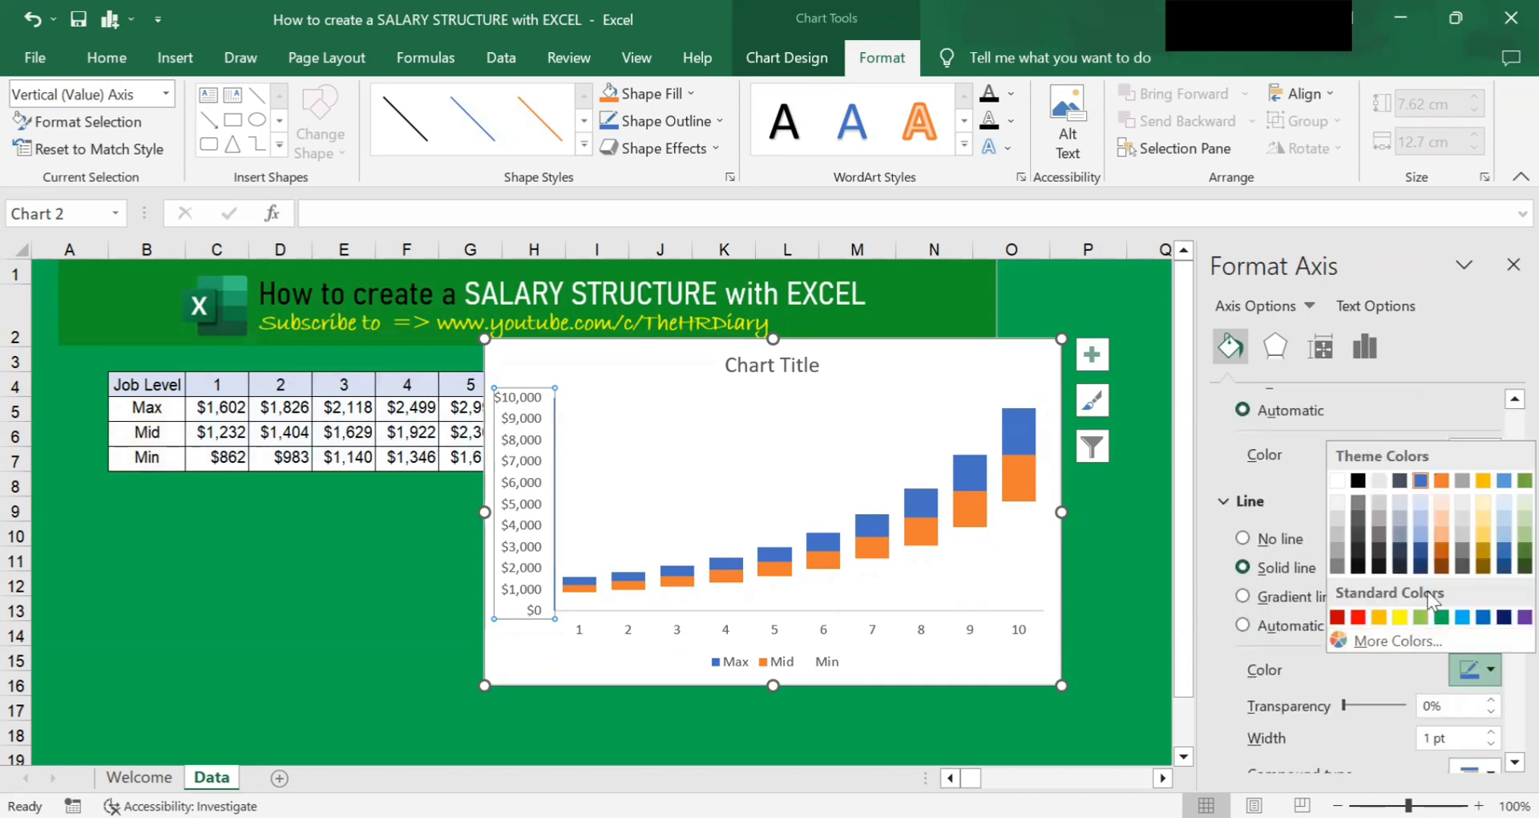
pyautogui.click(1377, 503)
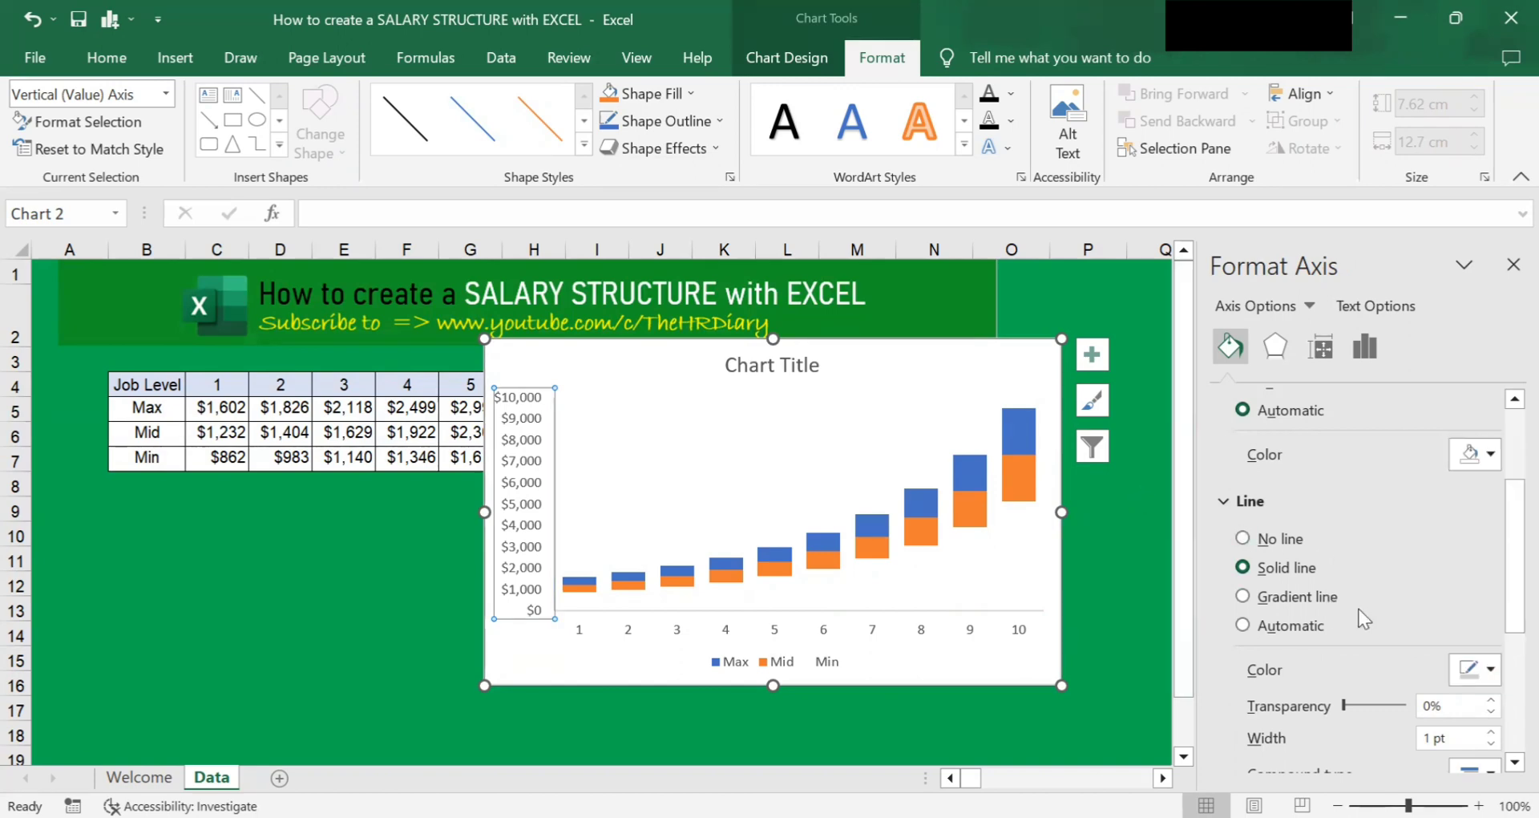
# Try a yellow line color on the vertical salary axis, set it back to light gray and deselect the chart
pyautogui.click(1488, 674)
pyautogui.click(1398, 620)
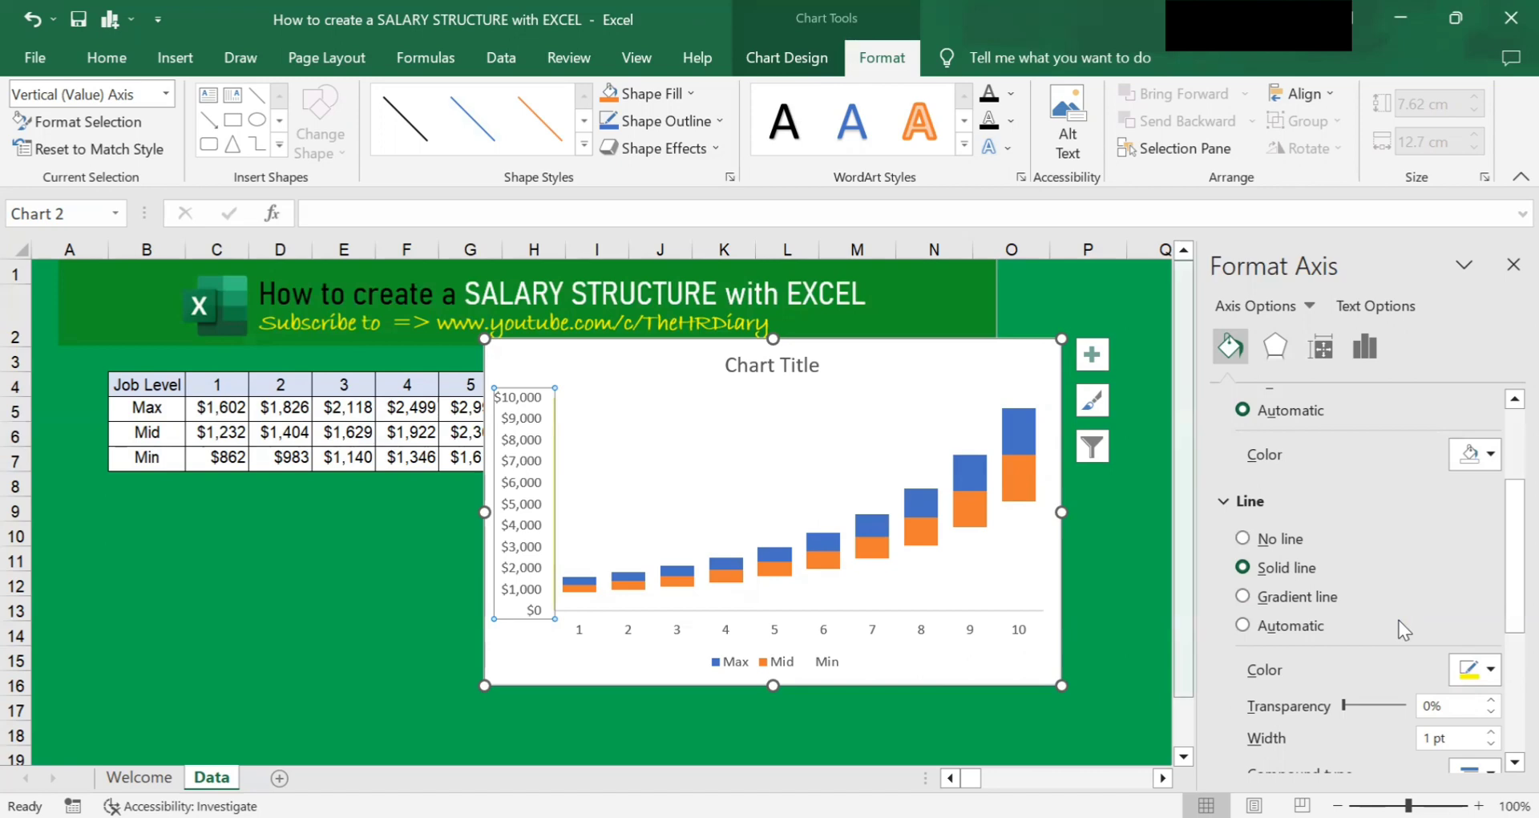
pyautogui.click(1465, 674)
pyautogui.click(1382, 503)
pyautogui.click(1124, 532)
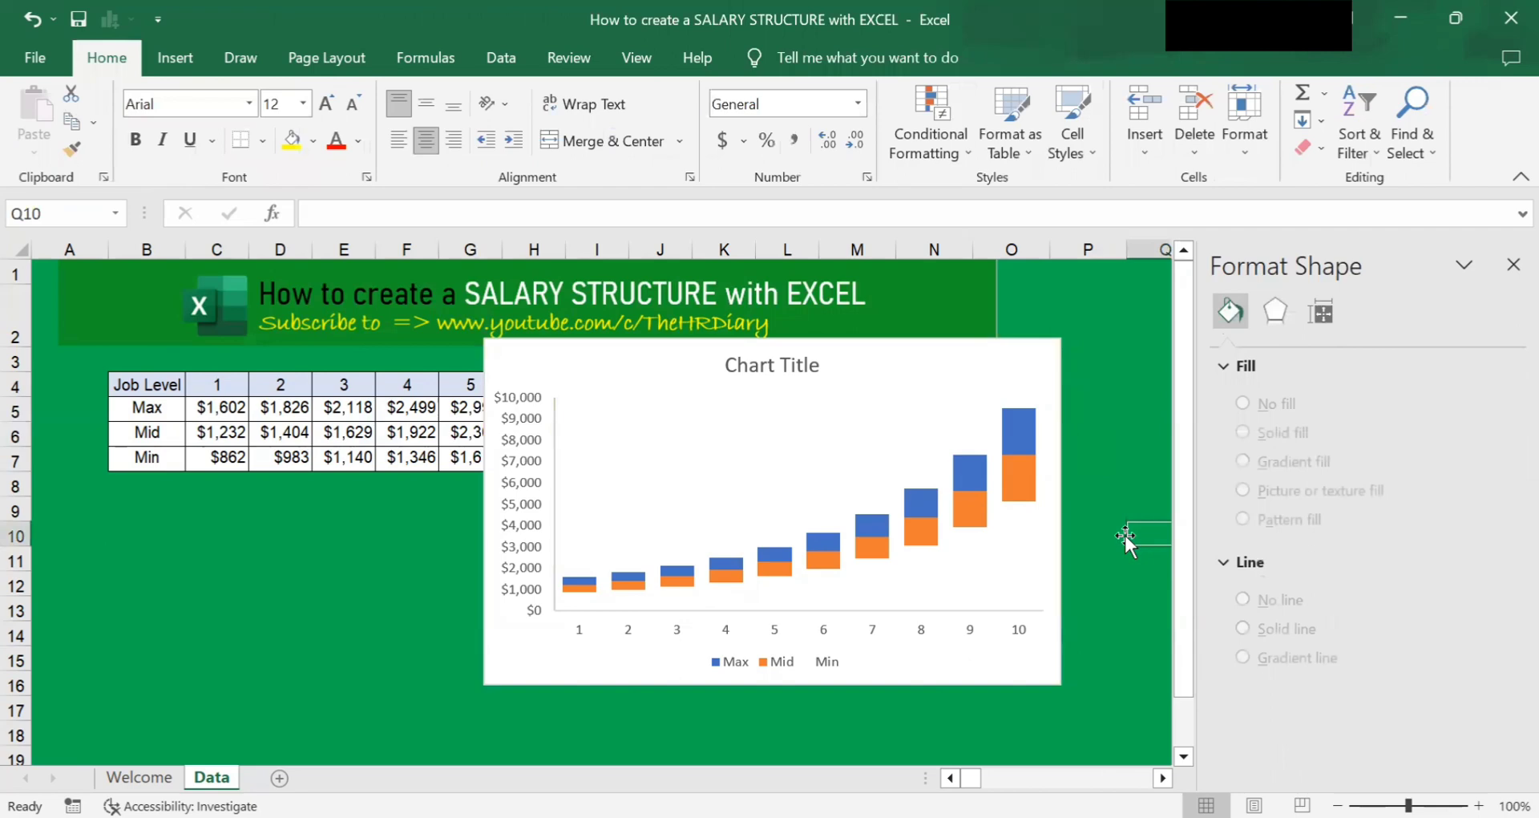
# Enlarge the salary chart to about 7.96 cm high by 16.43 cm wide
pyautogui.moveTo(614, 389); pyautogui.dragTo(287, 319)
pyautogui.moveTo(287, 319); pyautogui.dragTo(285, 321)
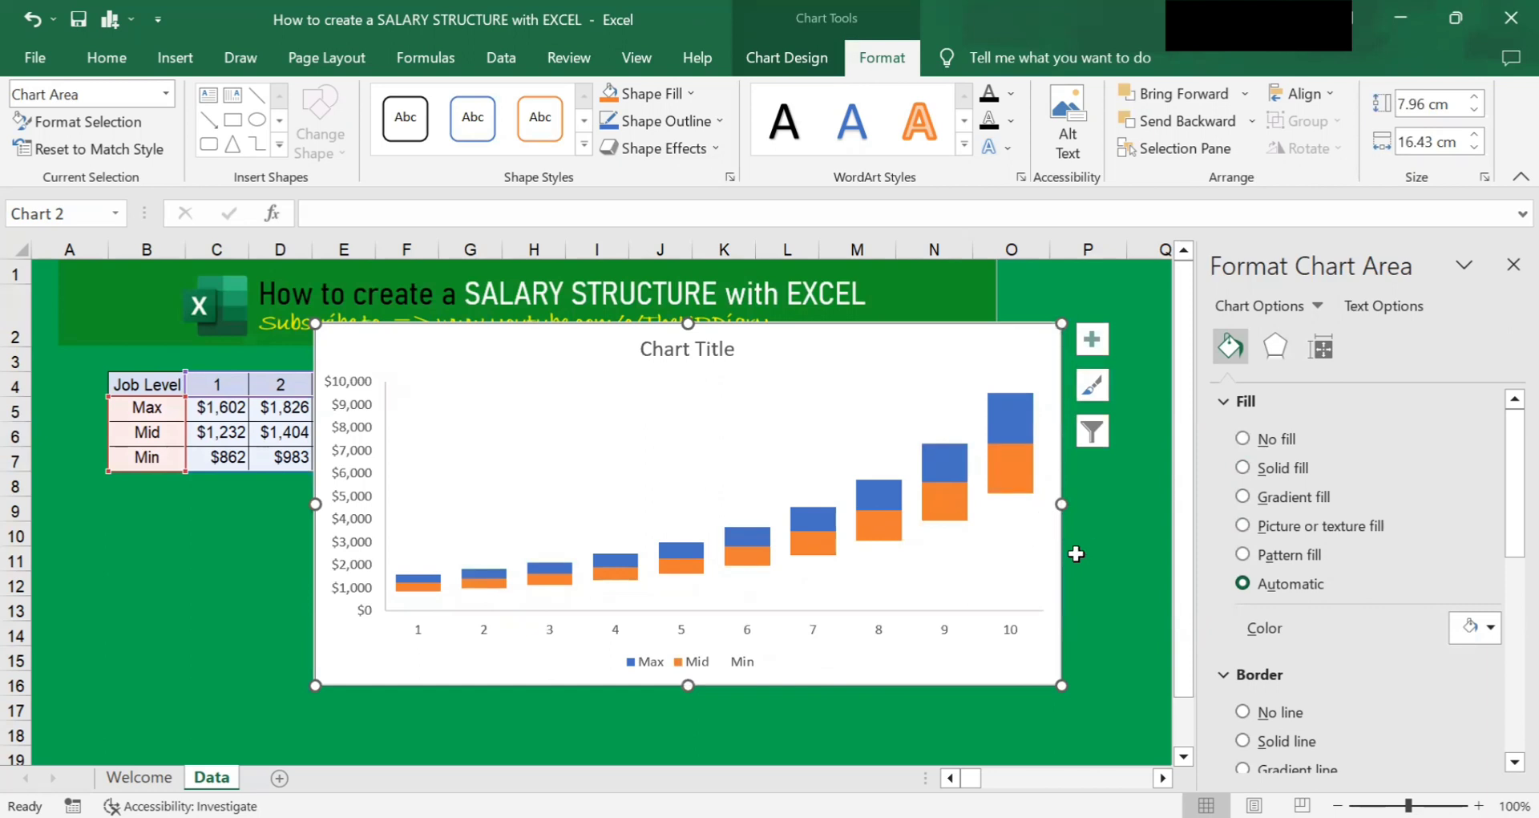
pyautogui.click(1015, 407)
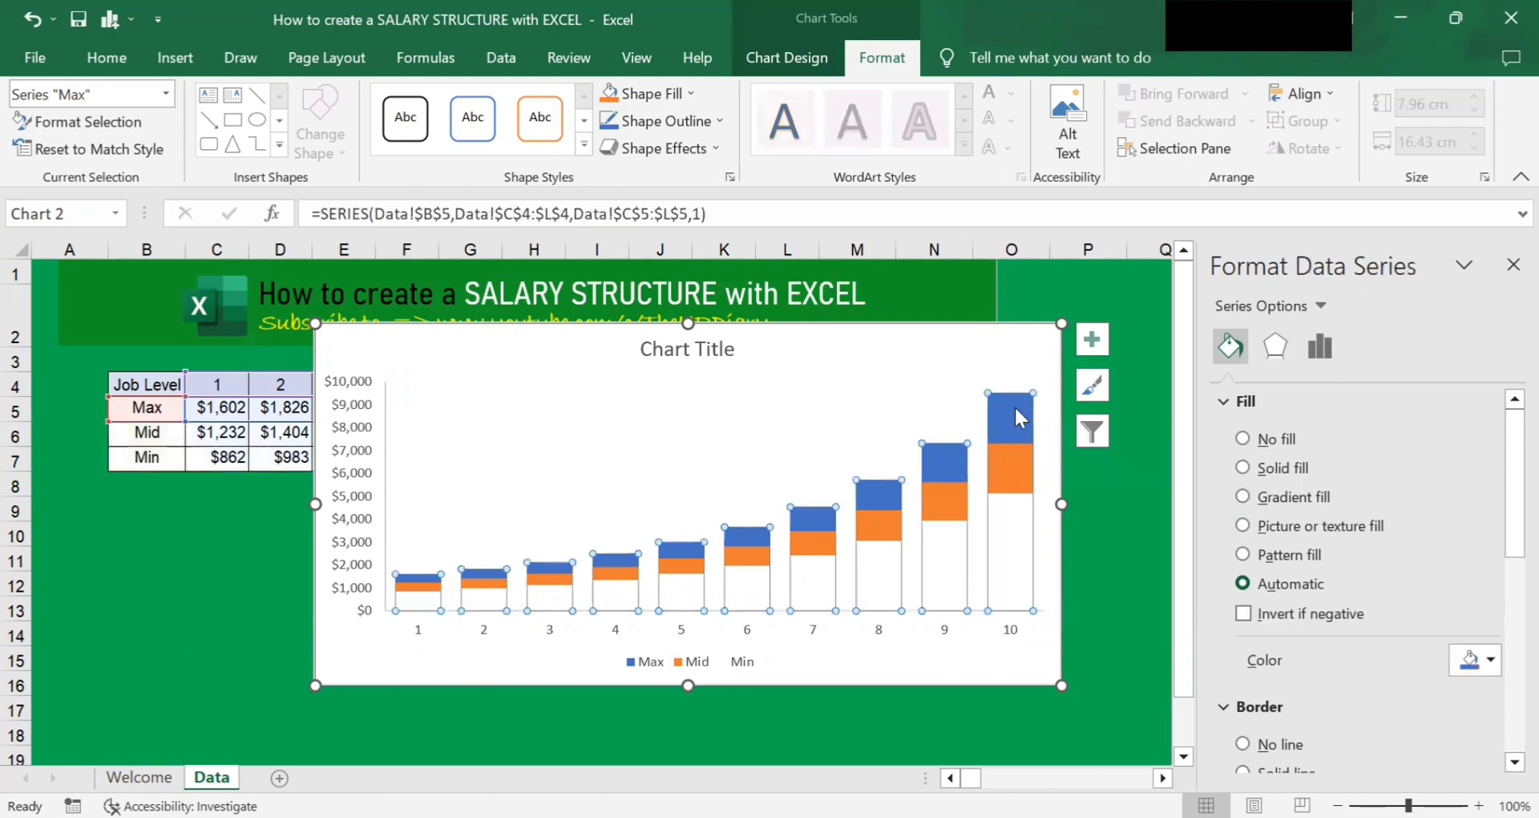
pyautogui.click(1004, 407)
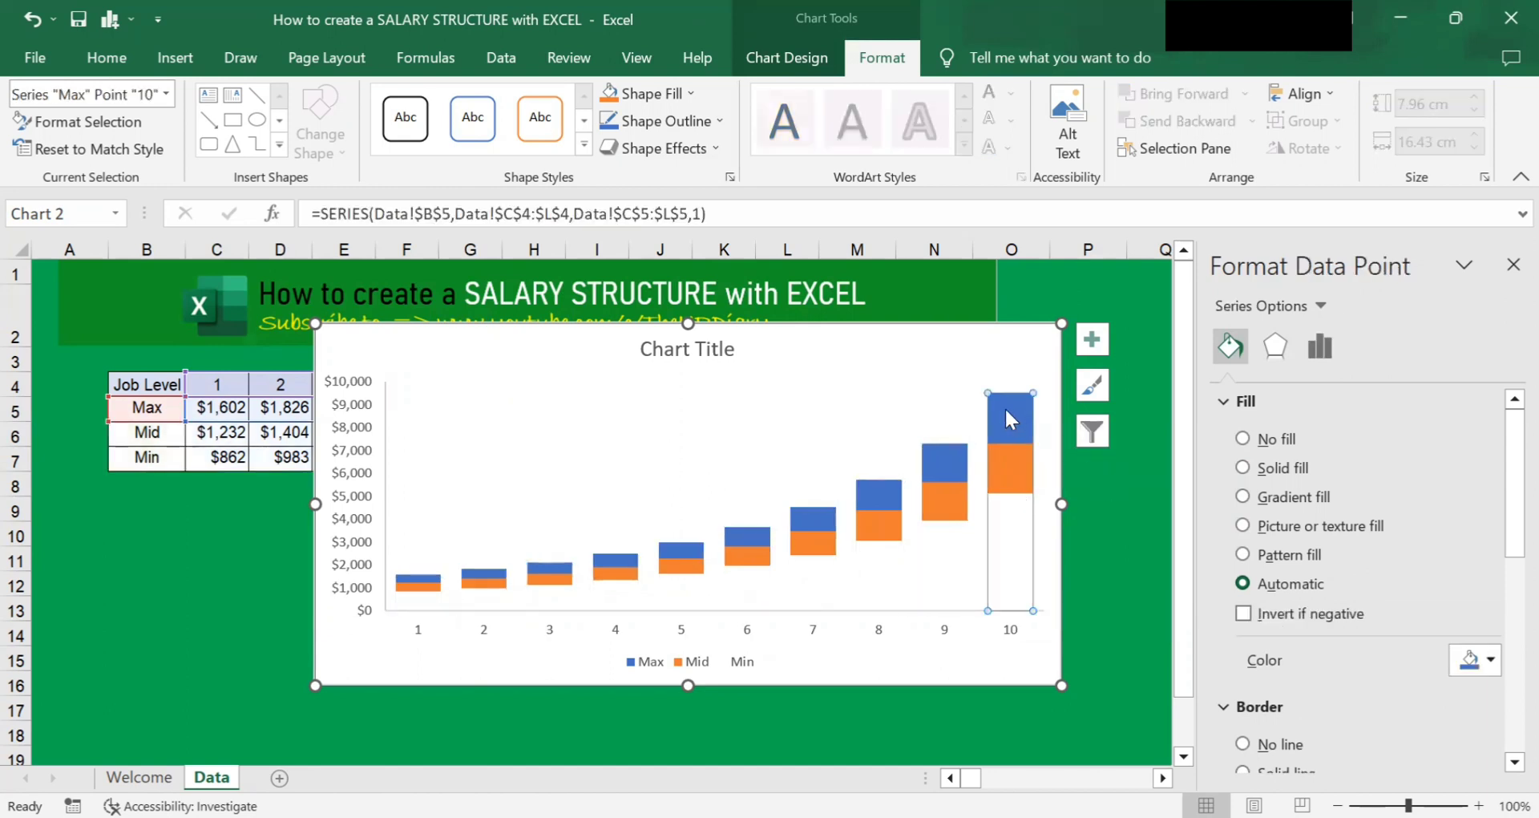
pyautogui.click(1096, 510)
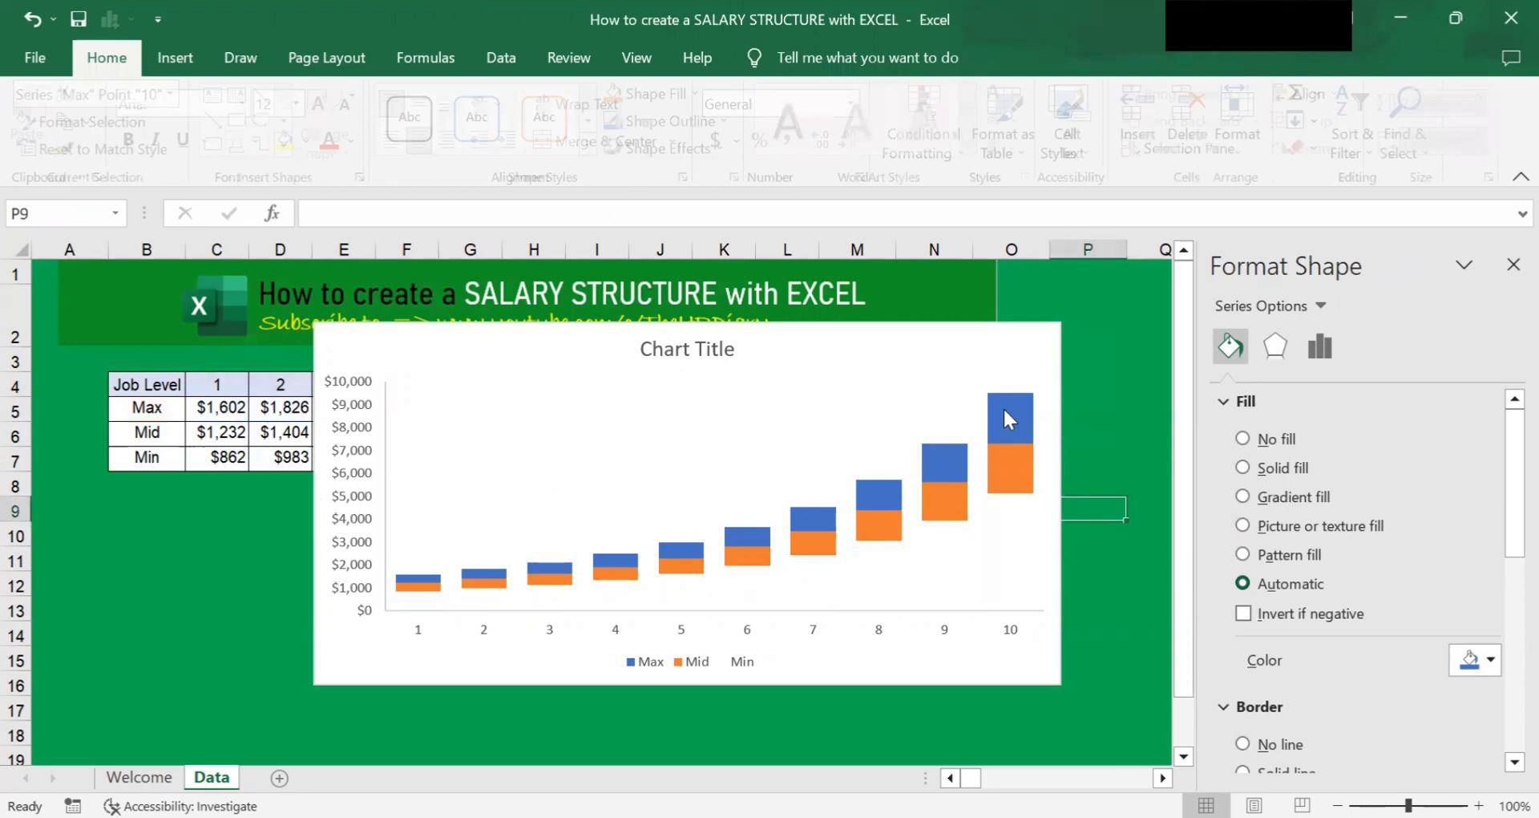
# Give the chart's Max series a solid fill in the light blue theme color and deselect the chart
pyautogui.click(1003, 407)
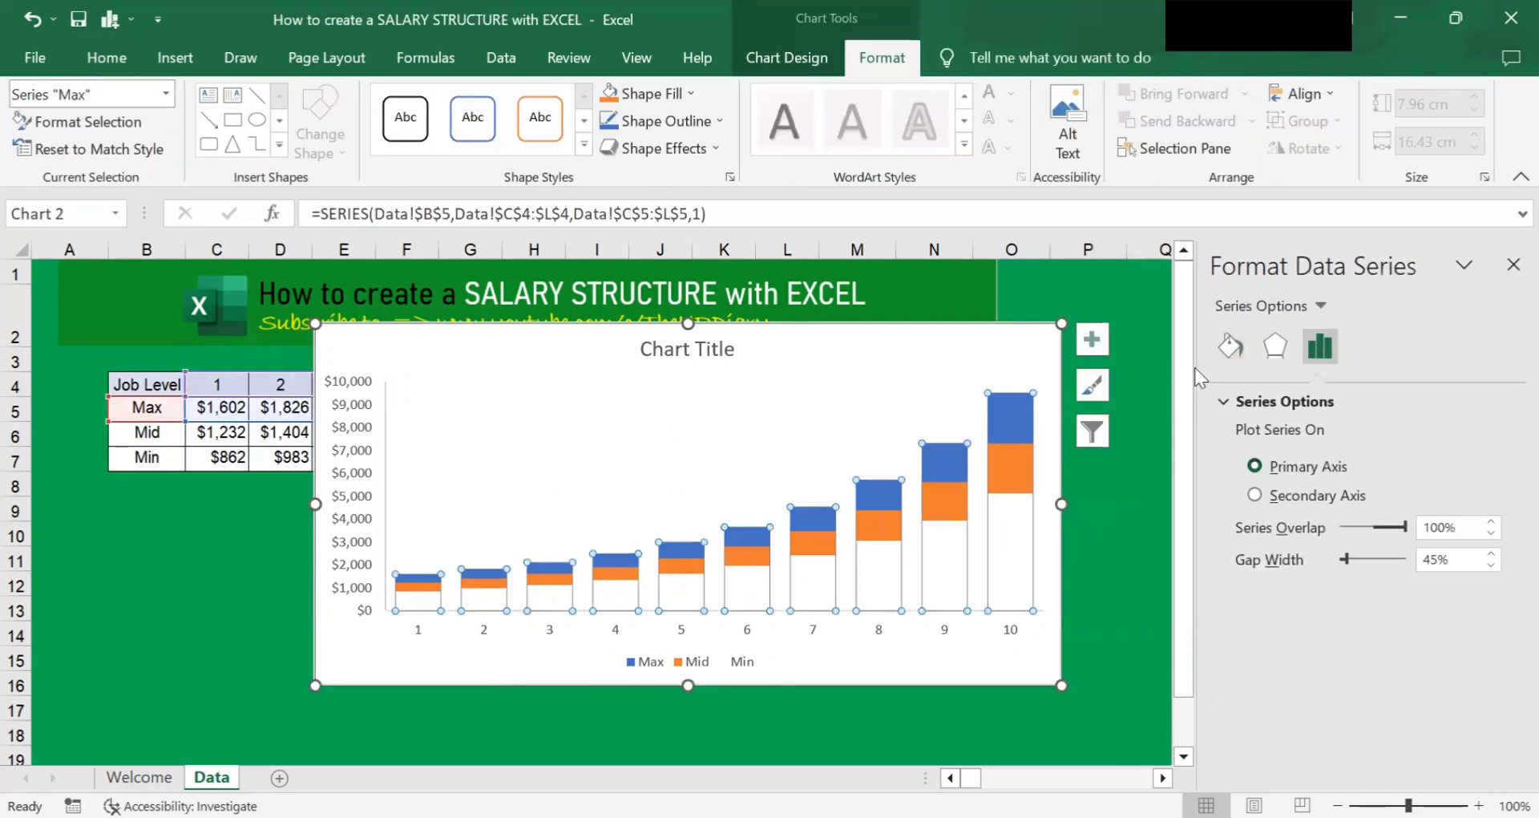
pyautogui.click(1235, 358)
pyautogui.click(1243, 467)
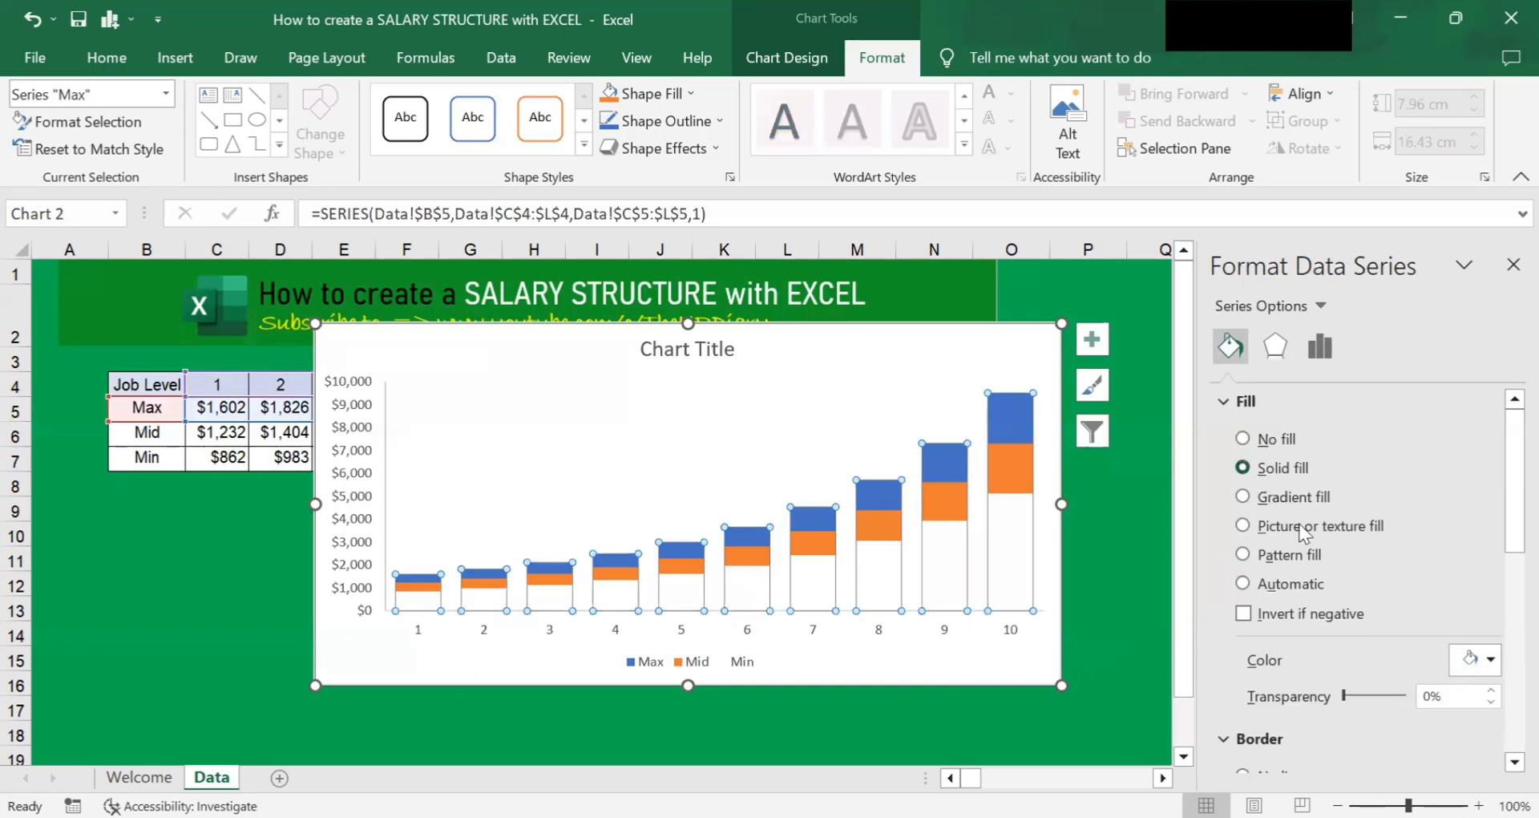
pyautogui.click(1487, 659)
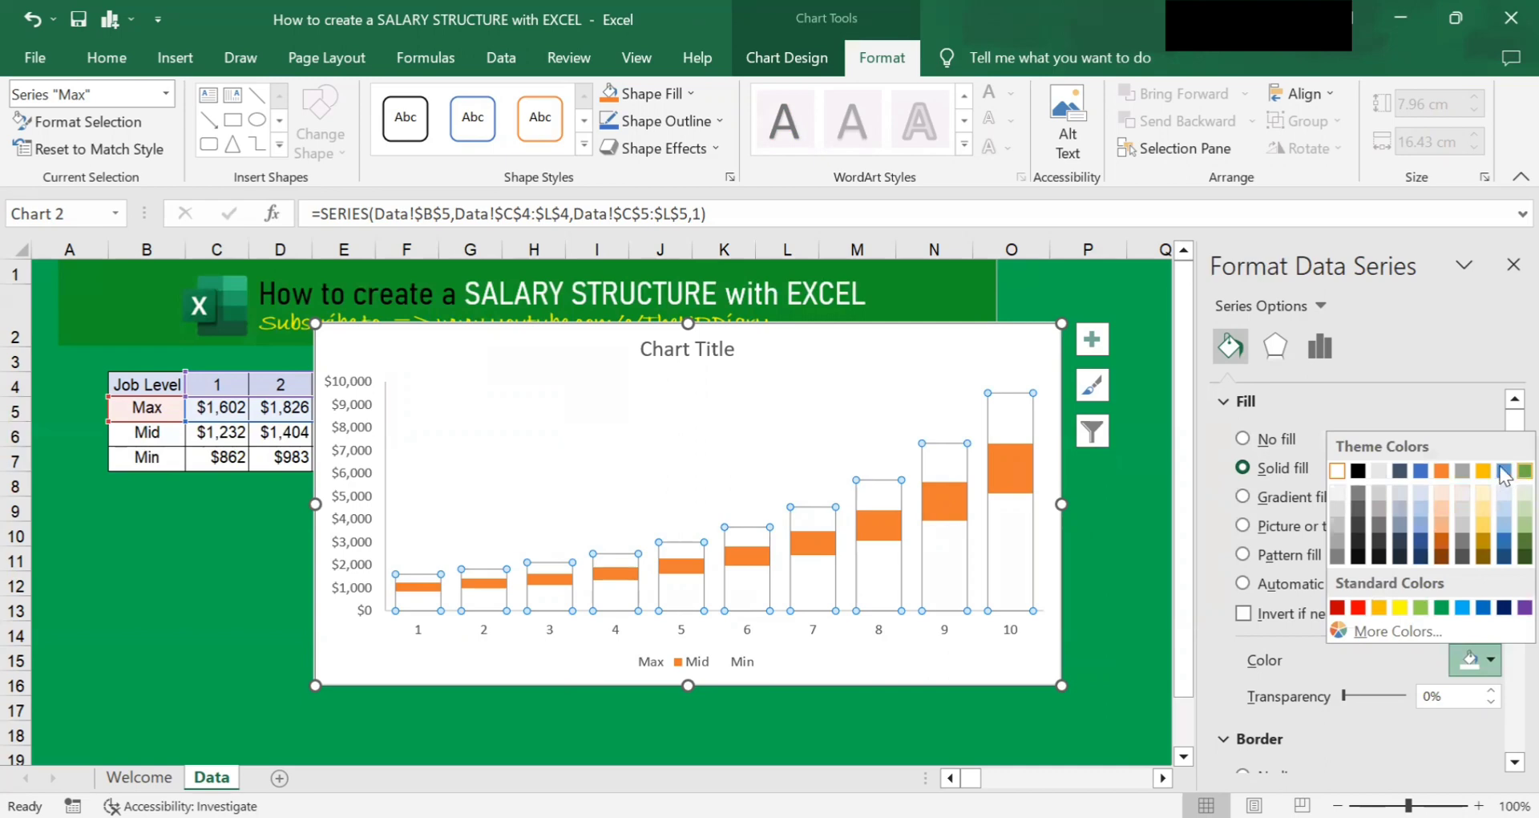
pyautogui.click(1447, 473)
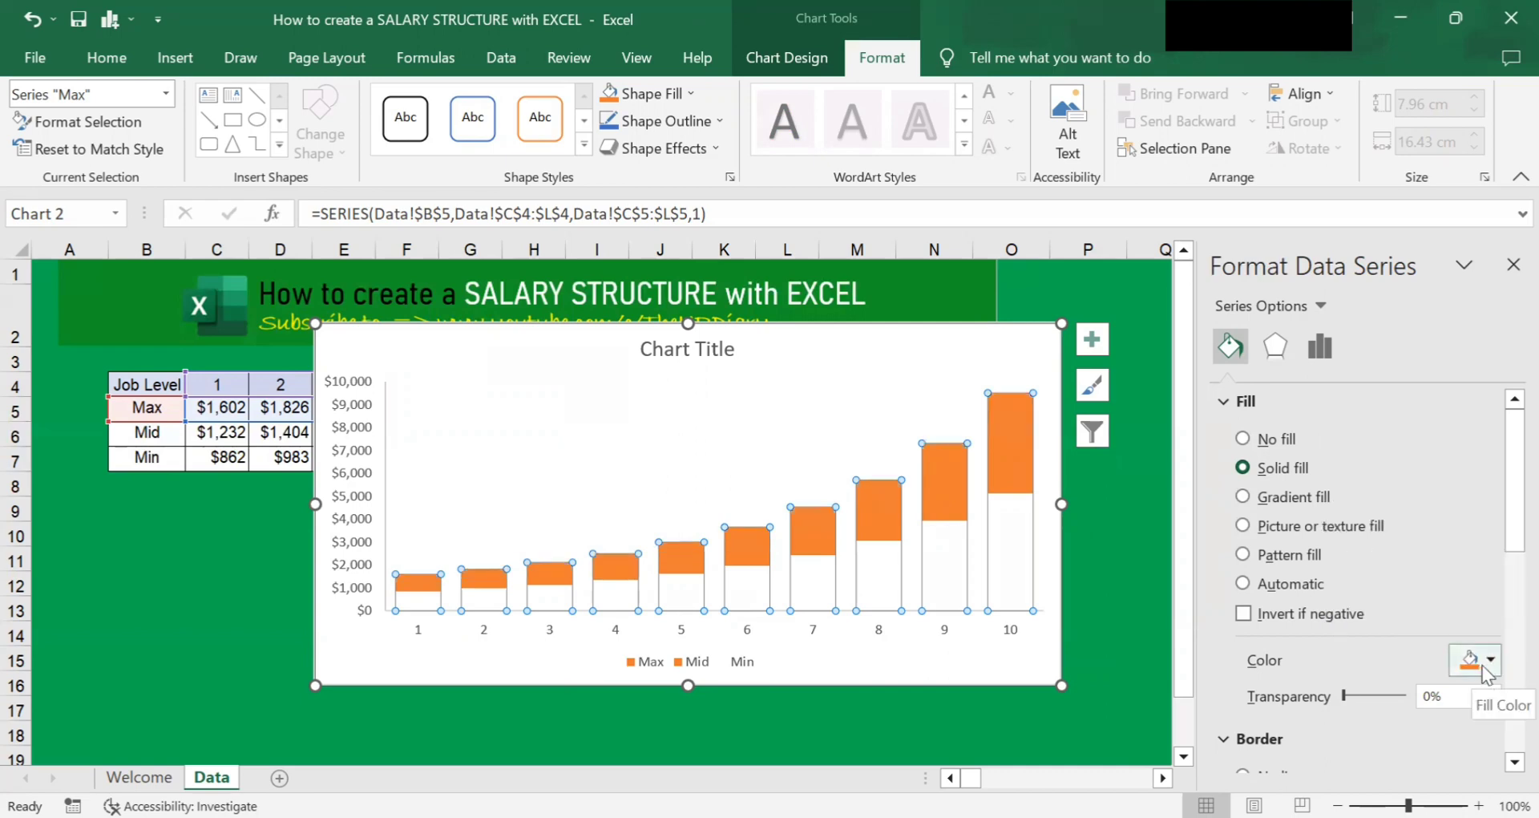
pyautogui.click(1485, 666)
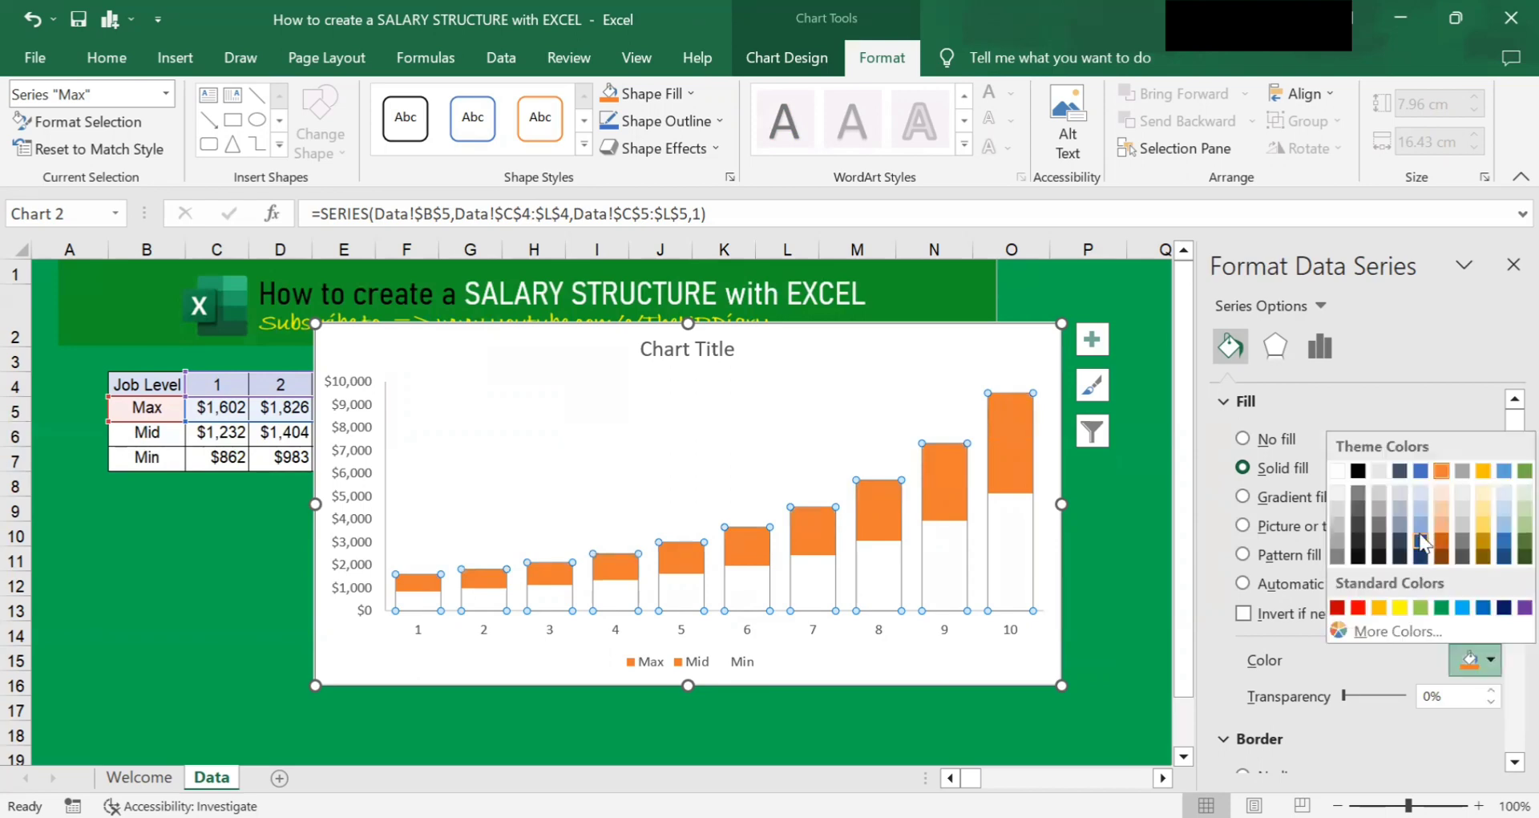
pyautogui.click(1504, 472)
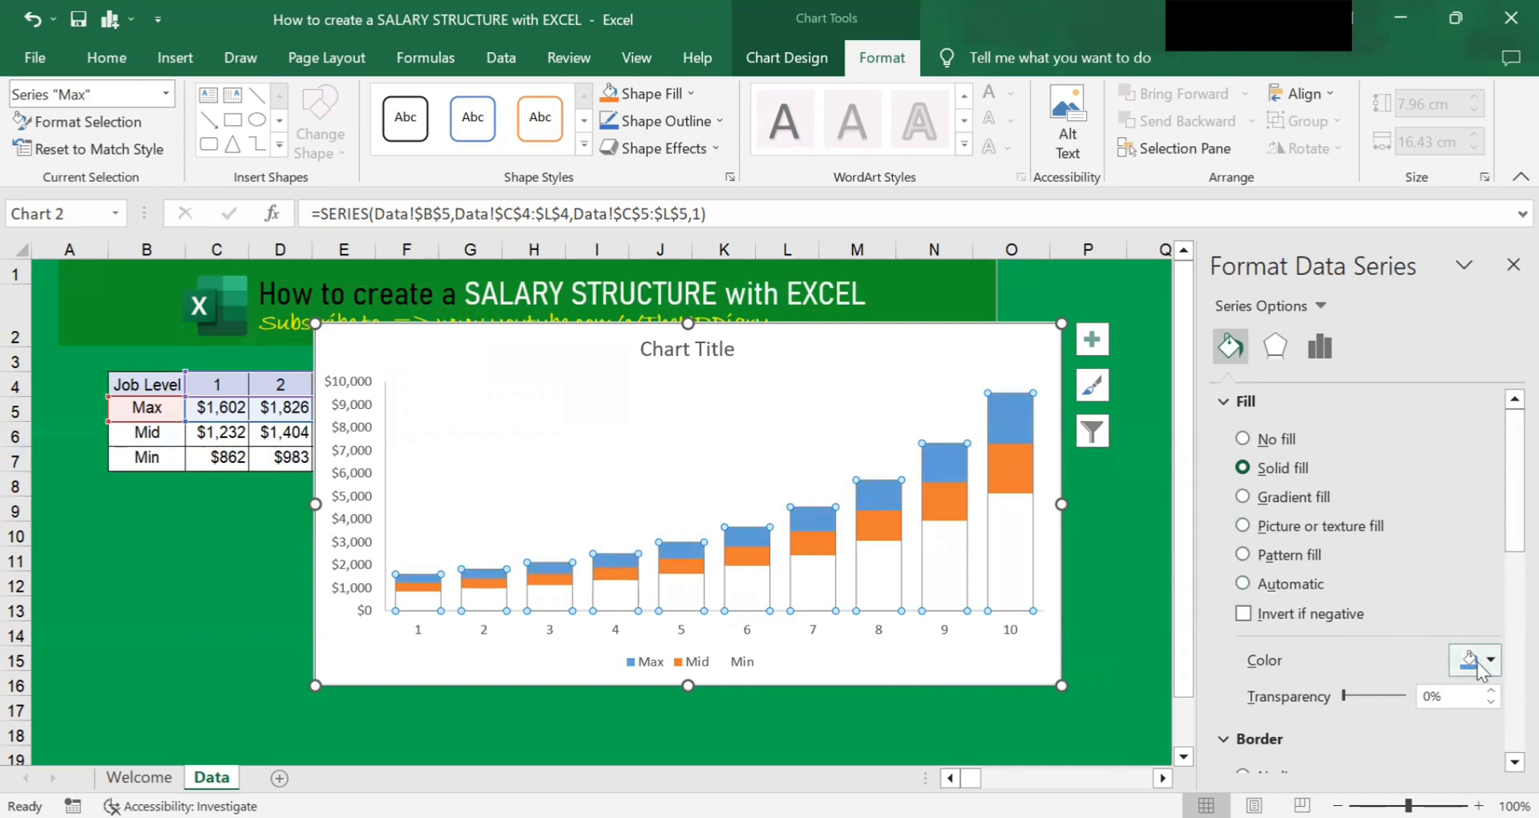
pyautogui.click(1092, 518)
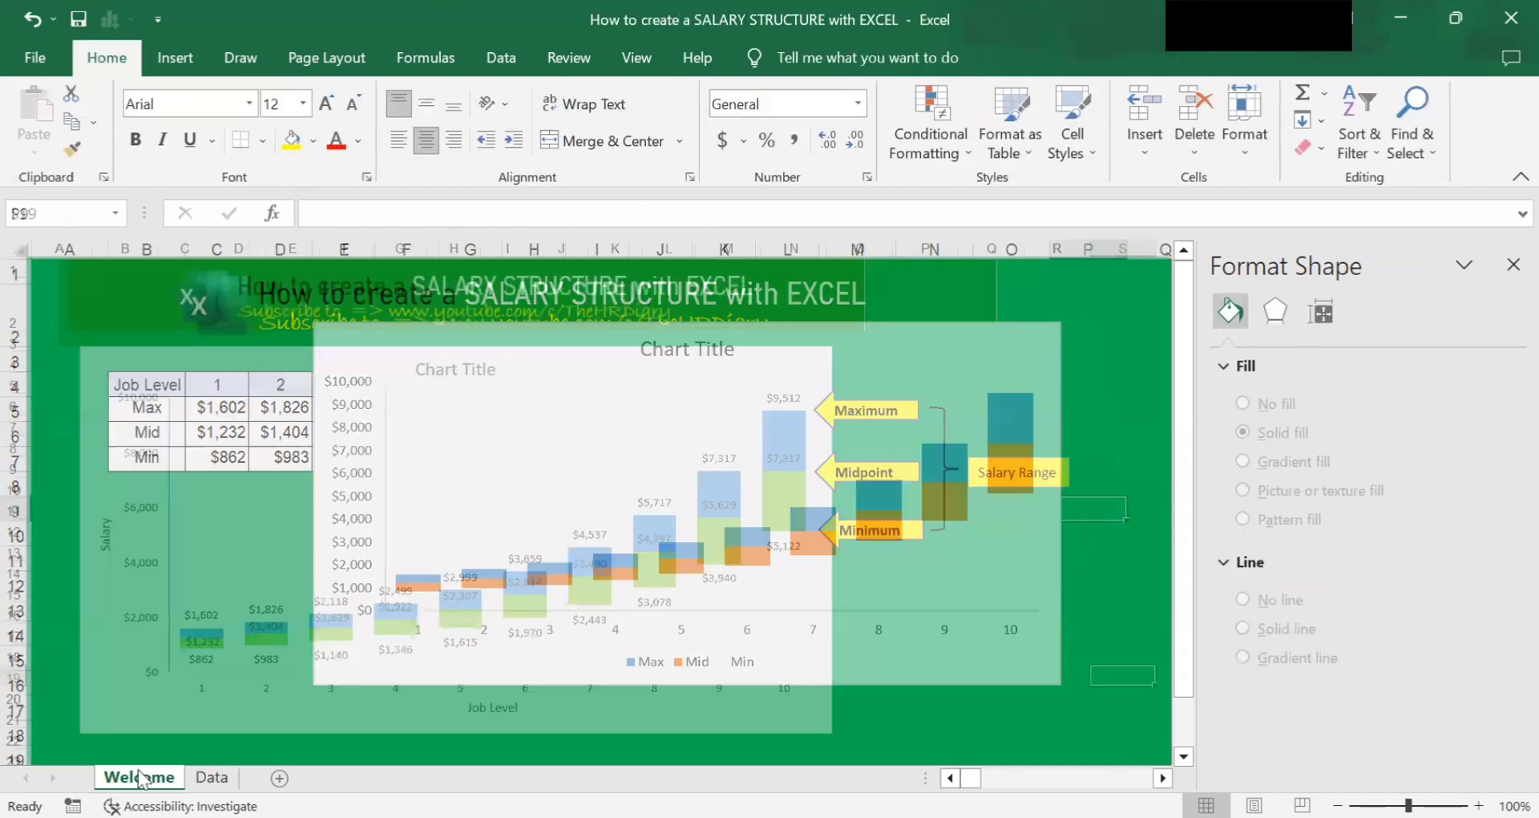
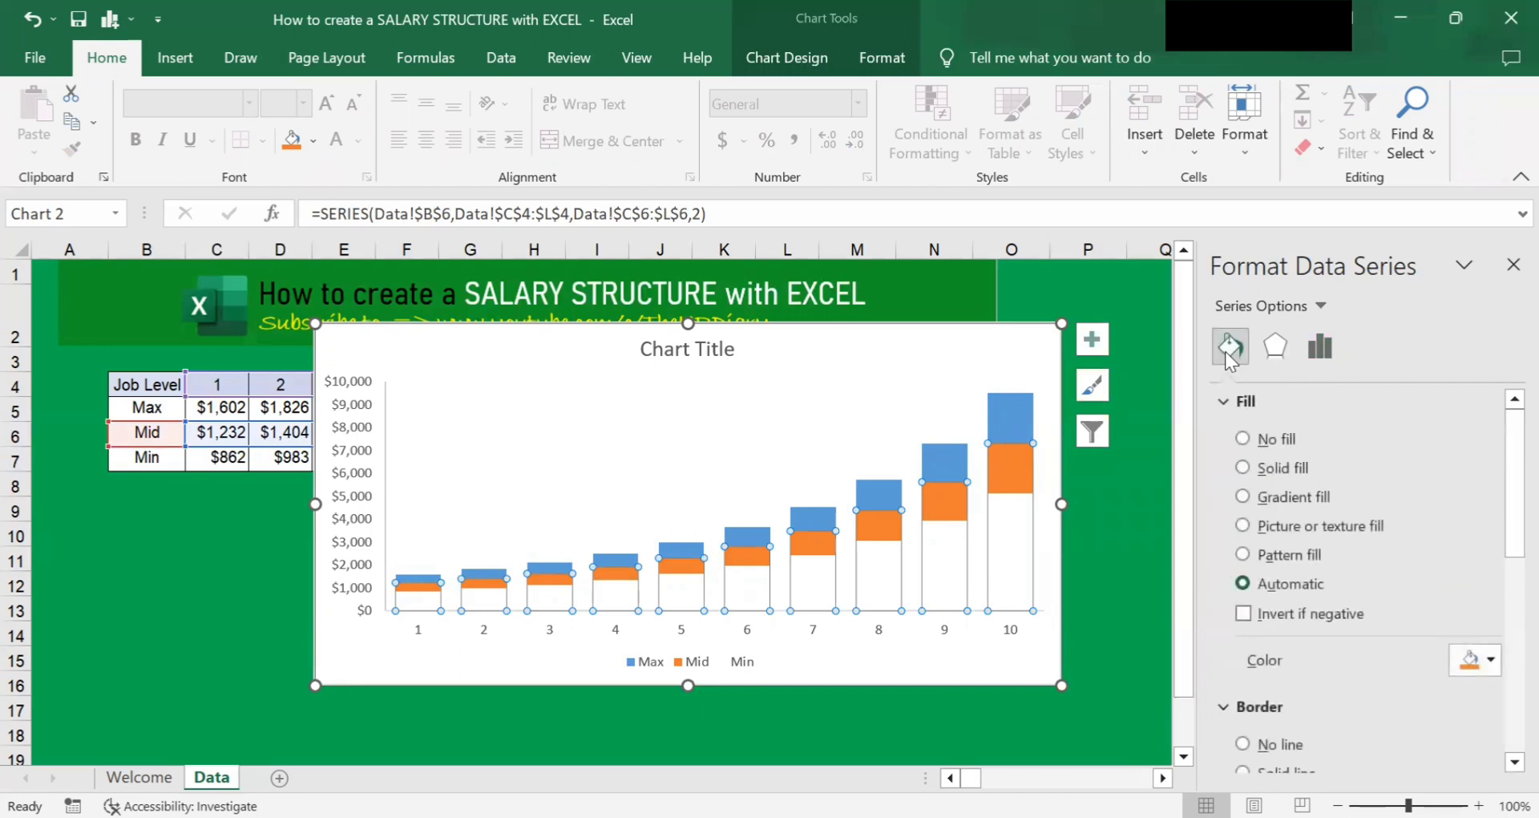
# Give the chart's Mid series a solid fill in the green theme color and deselect the chart
pyautogui.click(1243, 468)
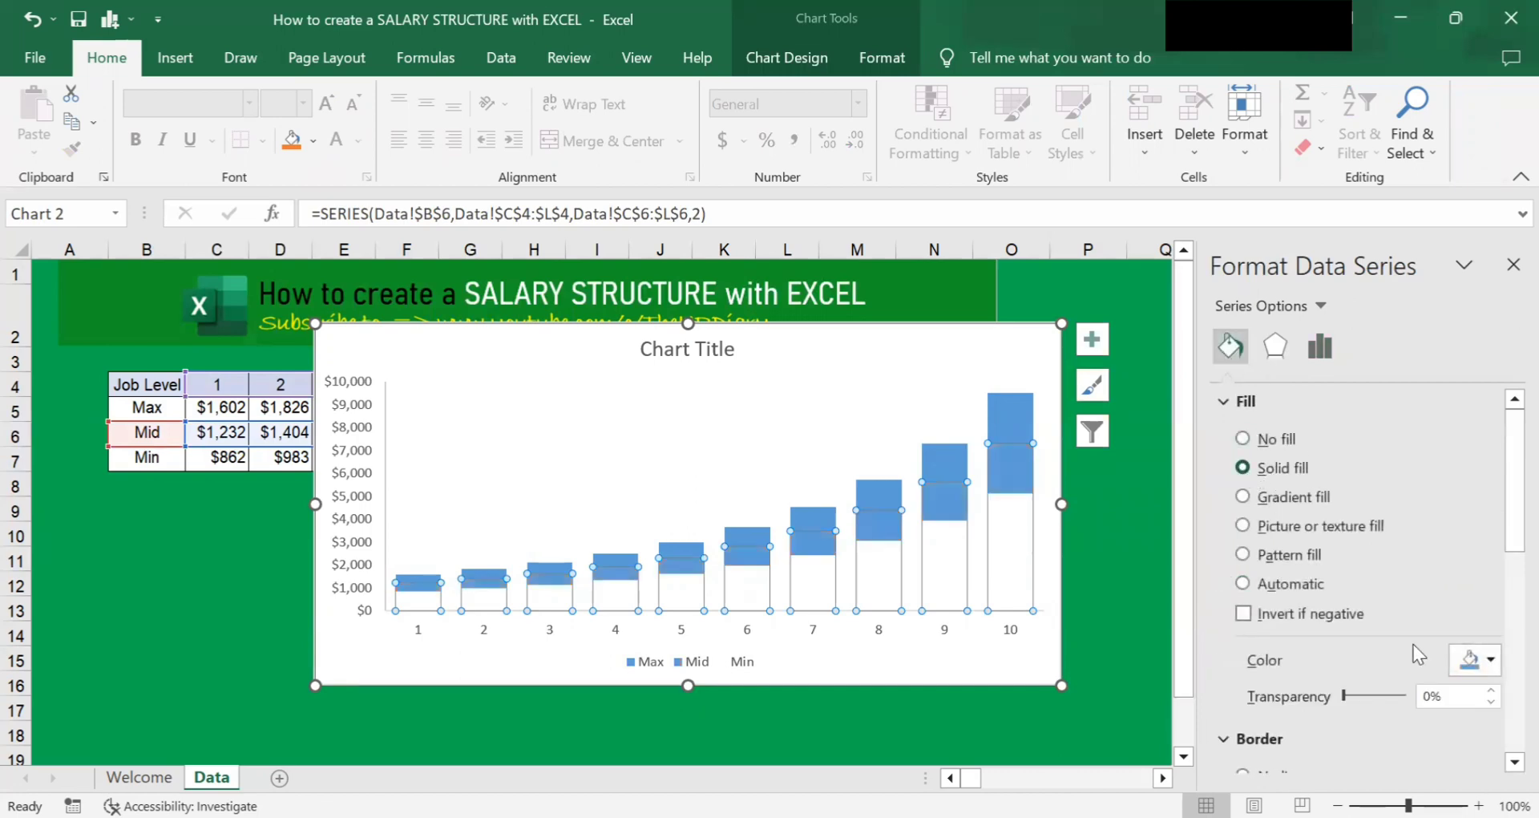
pyautogui.click(1479, 659)
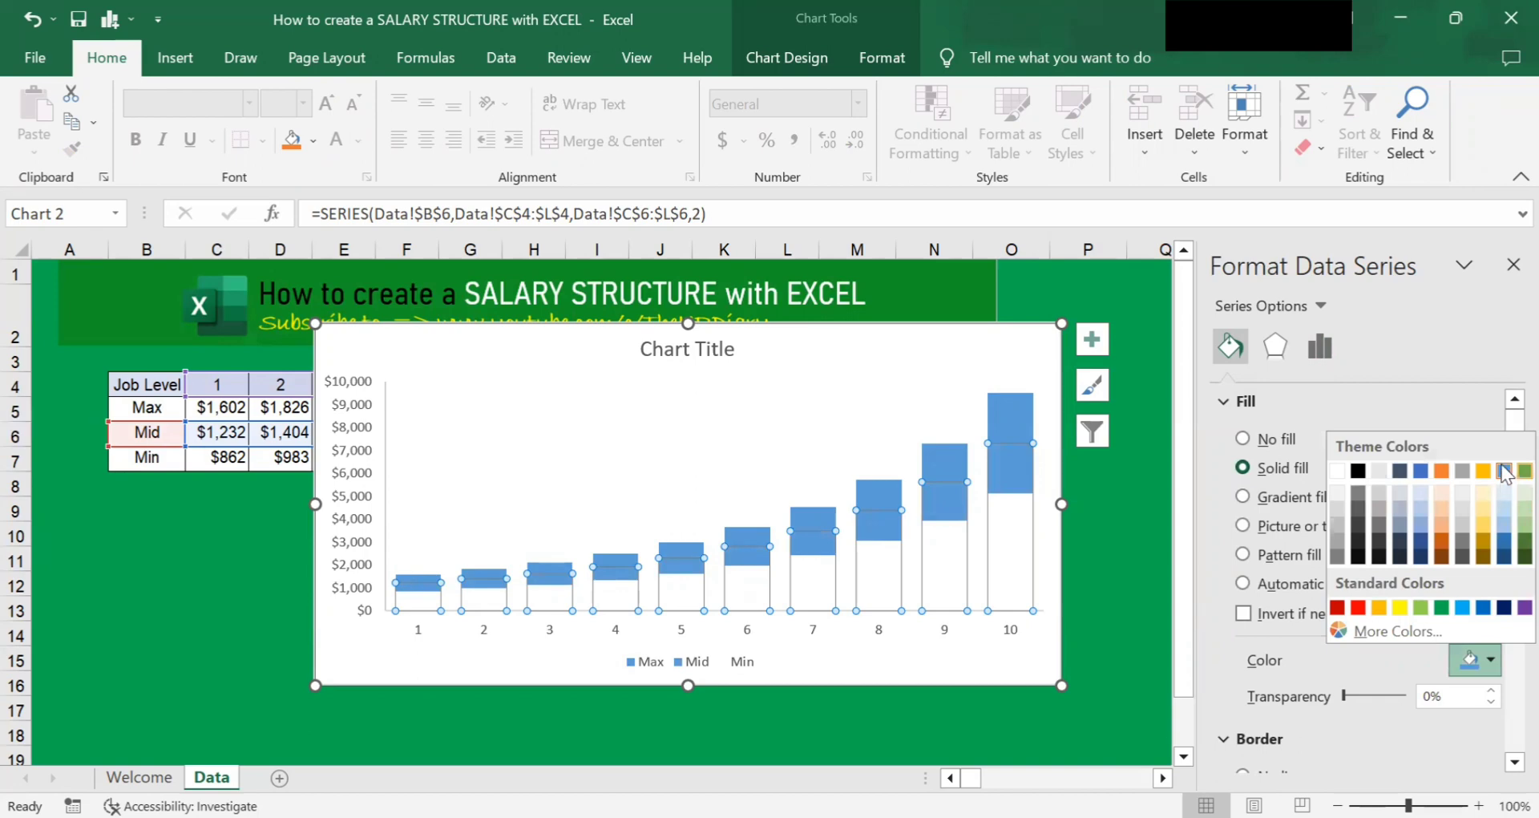
pyautogui.click(1524, 470)
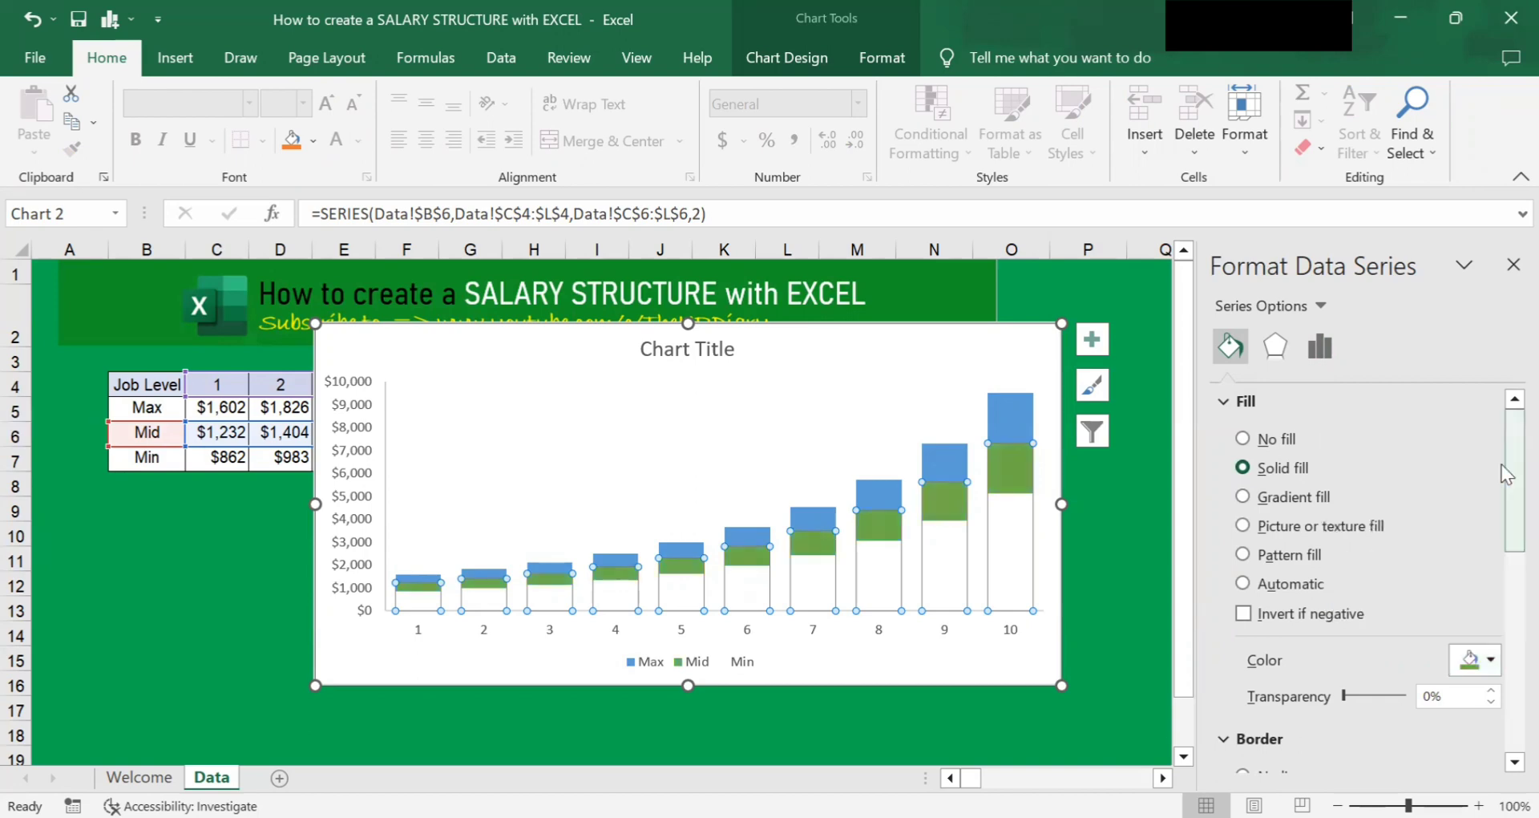
pyautogui.click(1121, 500)
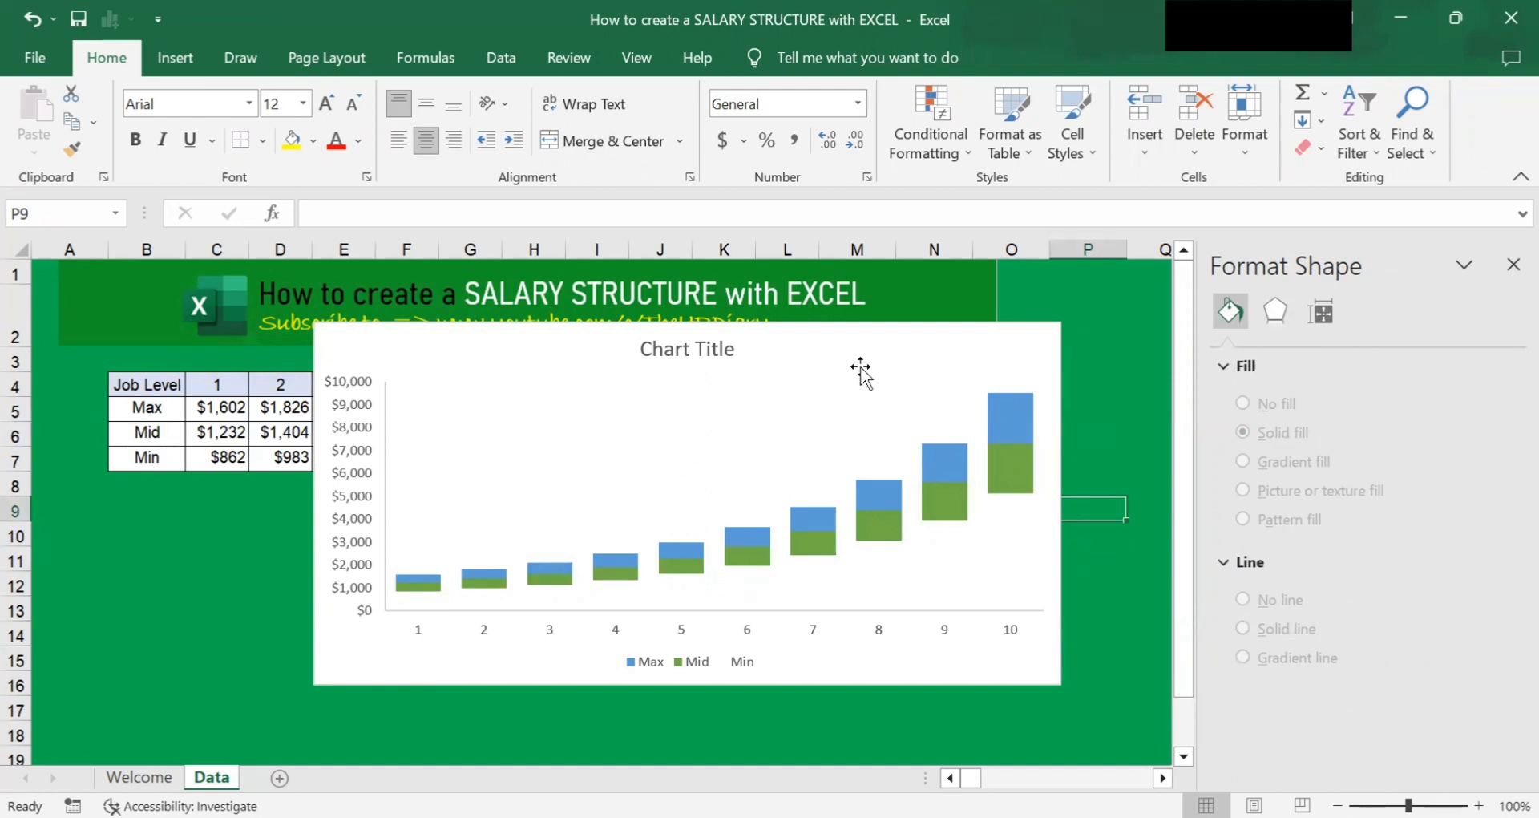
# Give the chart's plot area a solid fill in Gold, Accent 4, Lighter 80%
pyautogui.click(744, 443)
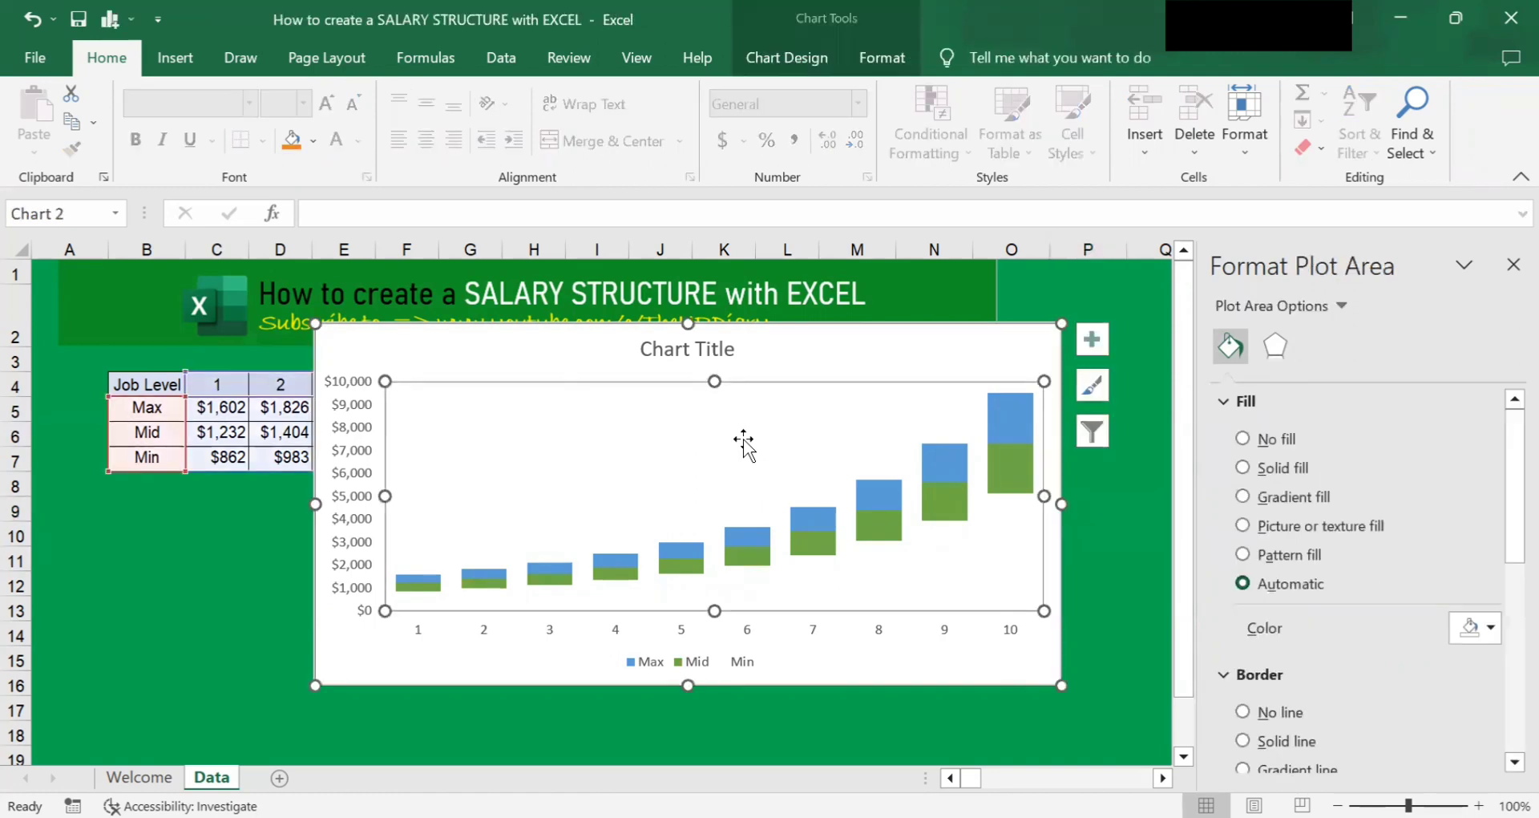
pyautogui.click(1243, 468)
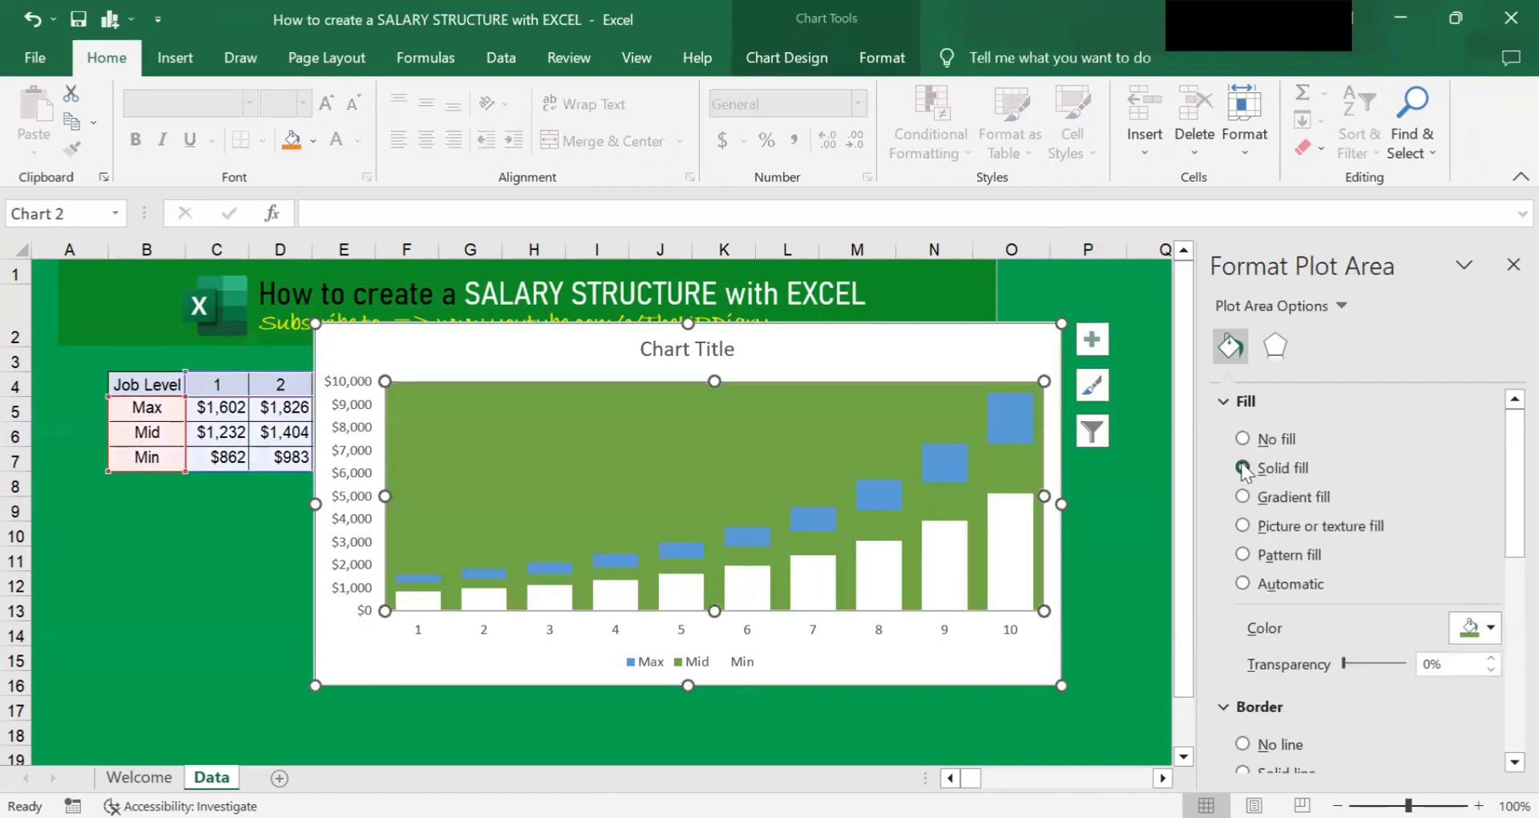
pyautogui.click(1493, 627)
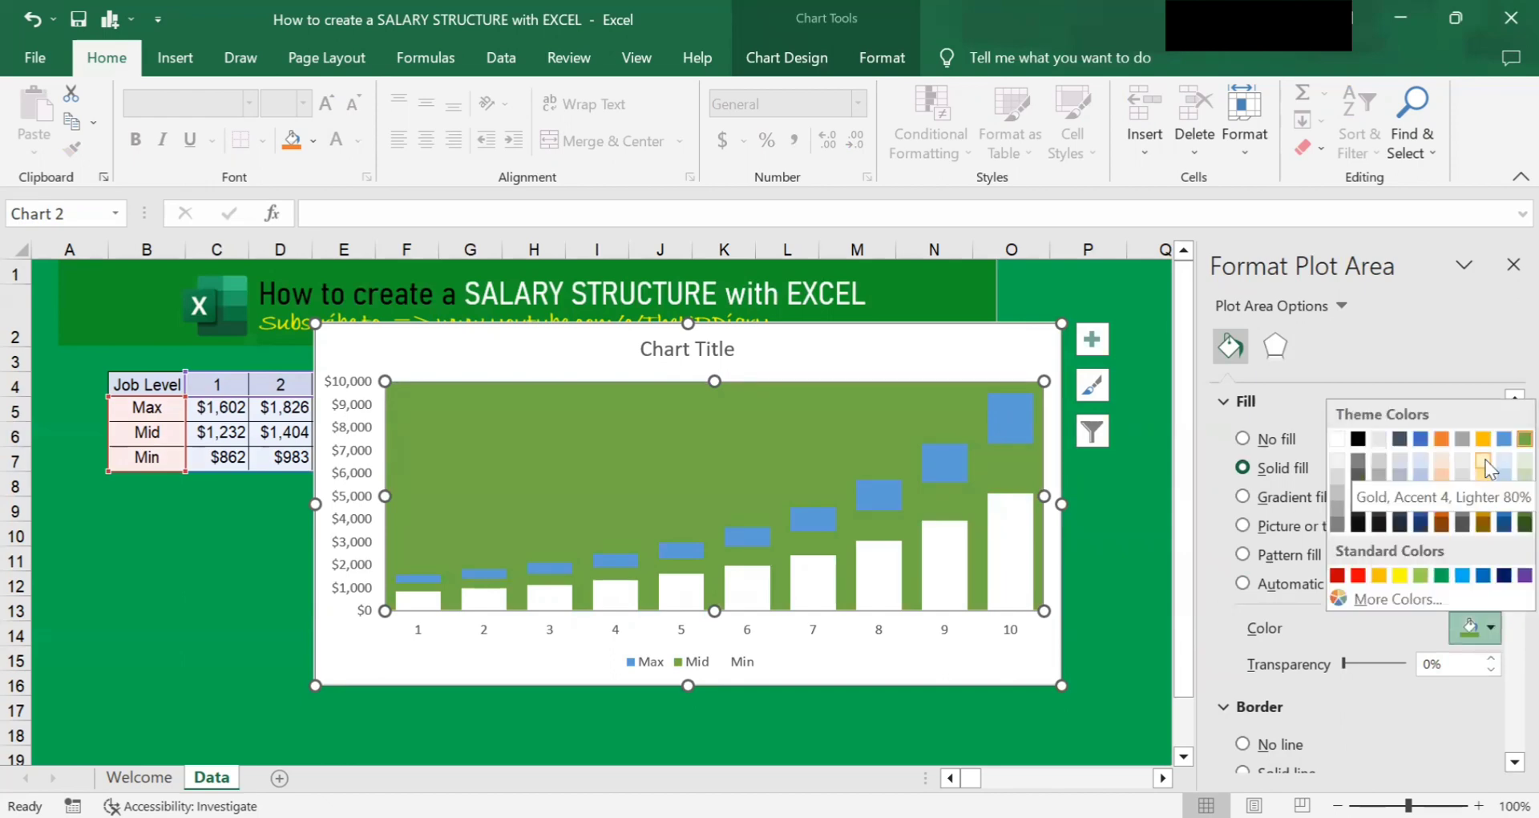
pyautogui.click(1485, 459)
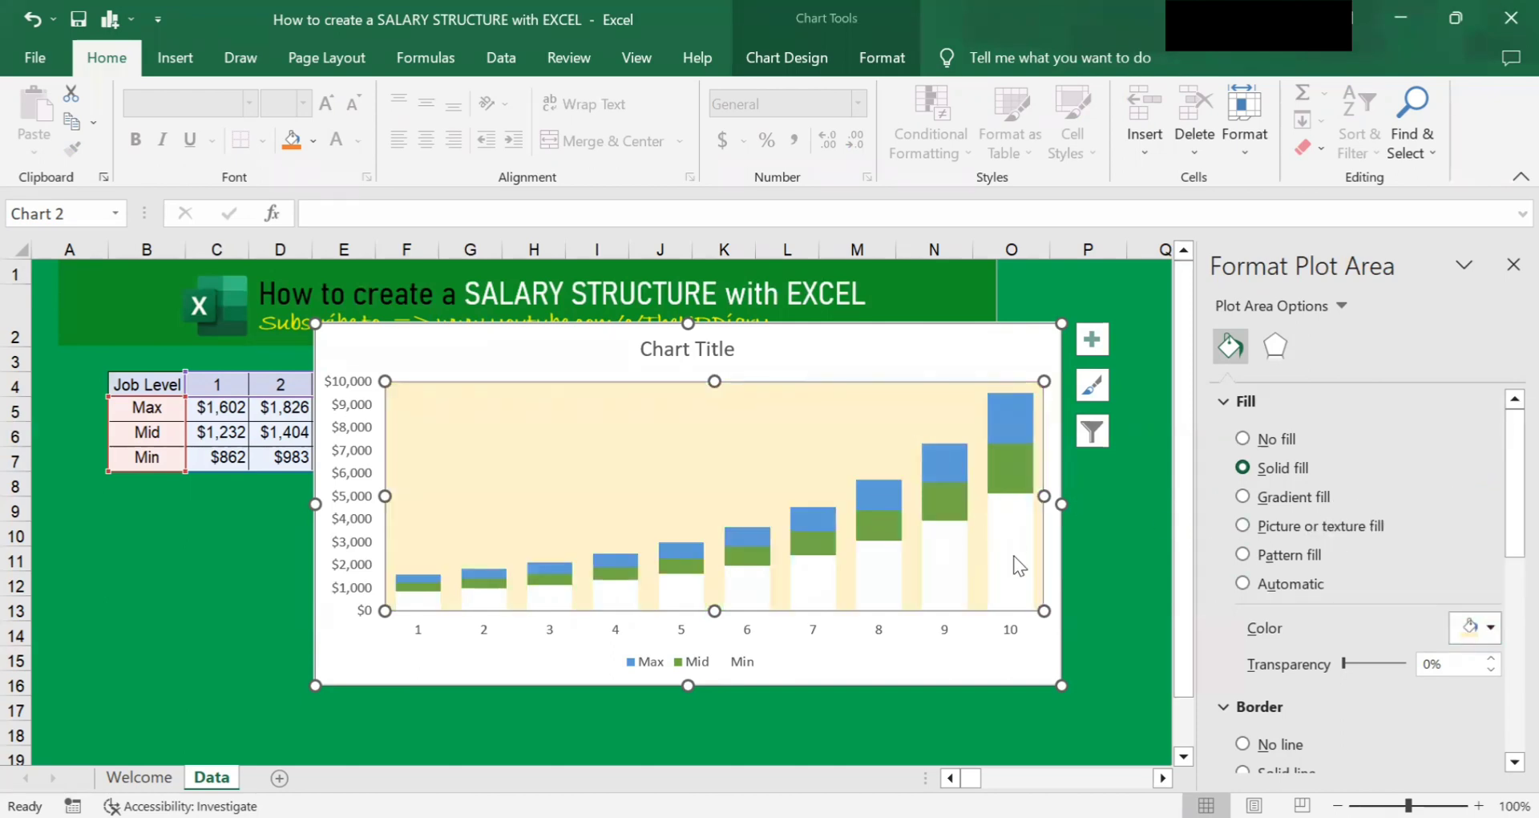
# Set the Min series' solid fill to Gold, Accent 4, Lighter 80% to match the plot area and deselect the chart
pyautogui.moveTo(1018, 565)
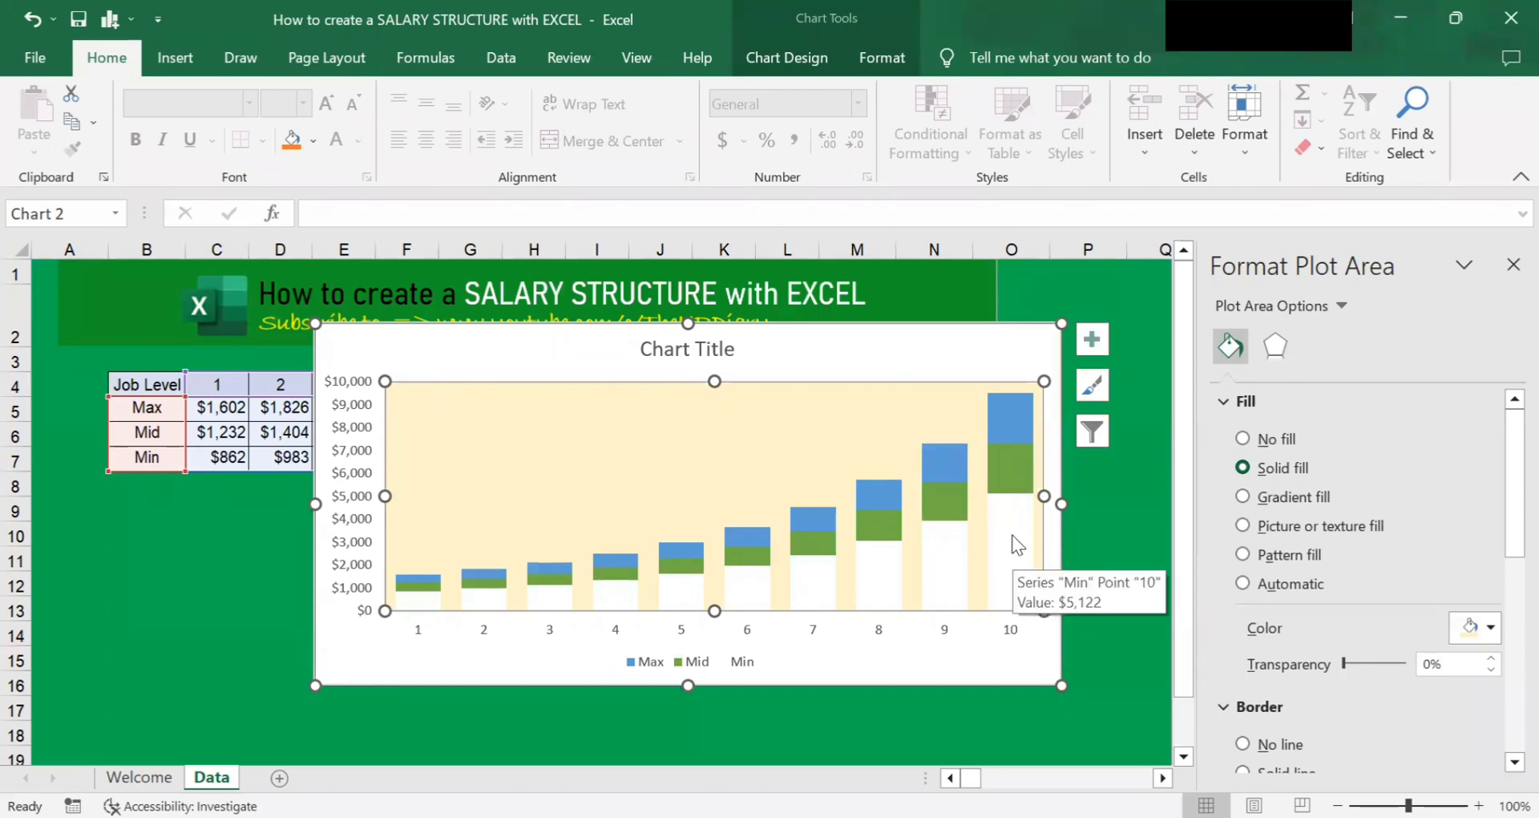
pyautogui.click(1016, 555)
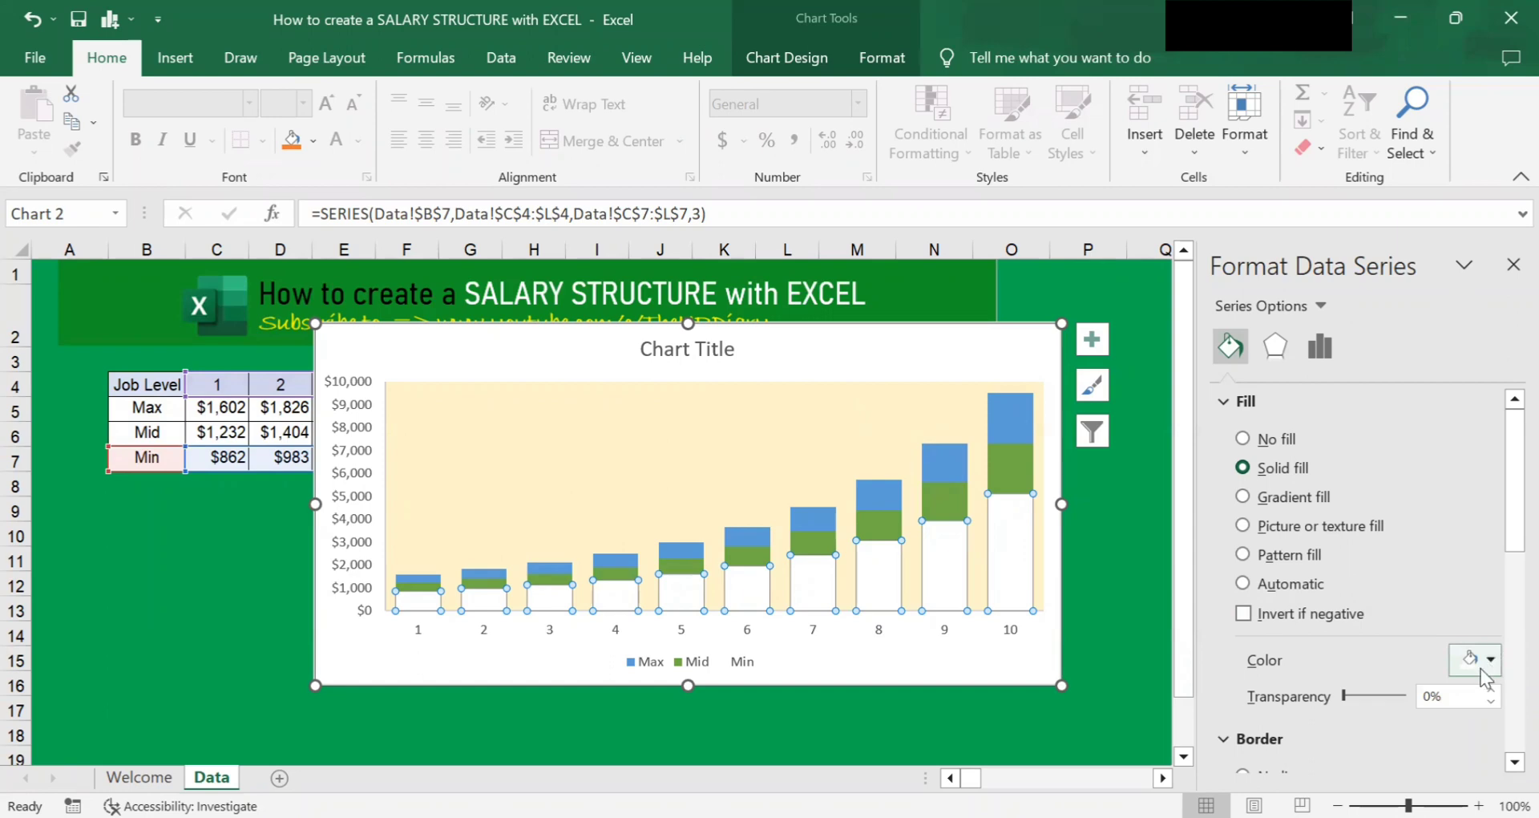
pyautogui.moveTo(1014, 557)
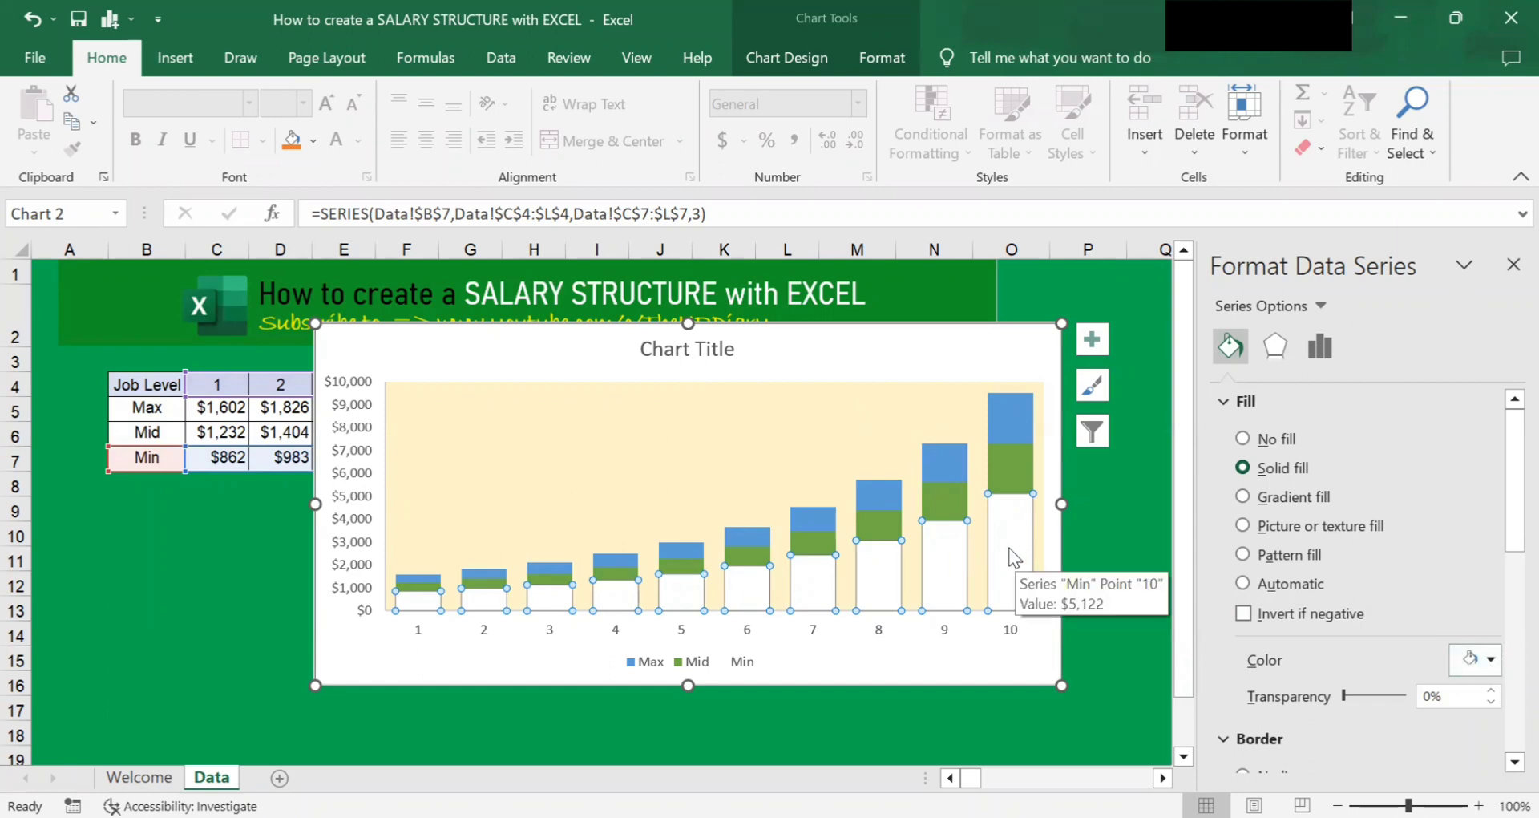
pyautogui.click(1483, 666)
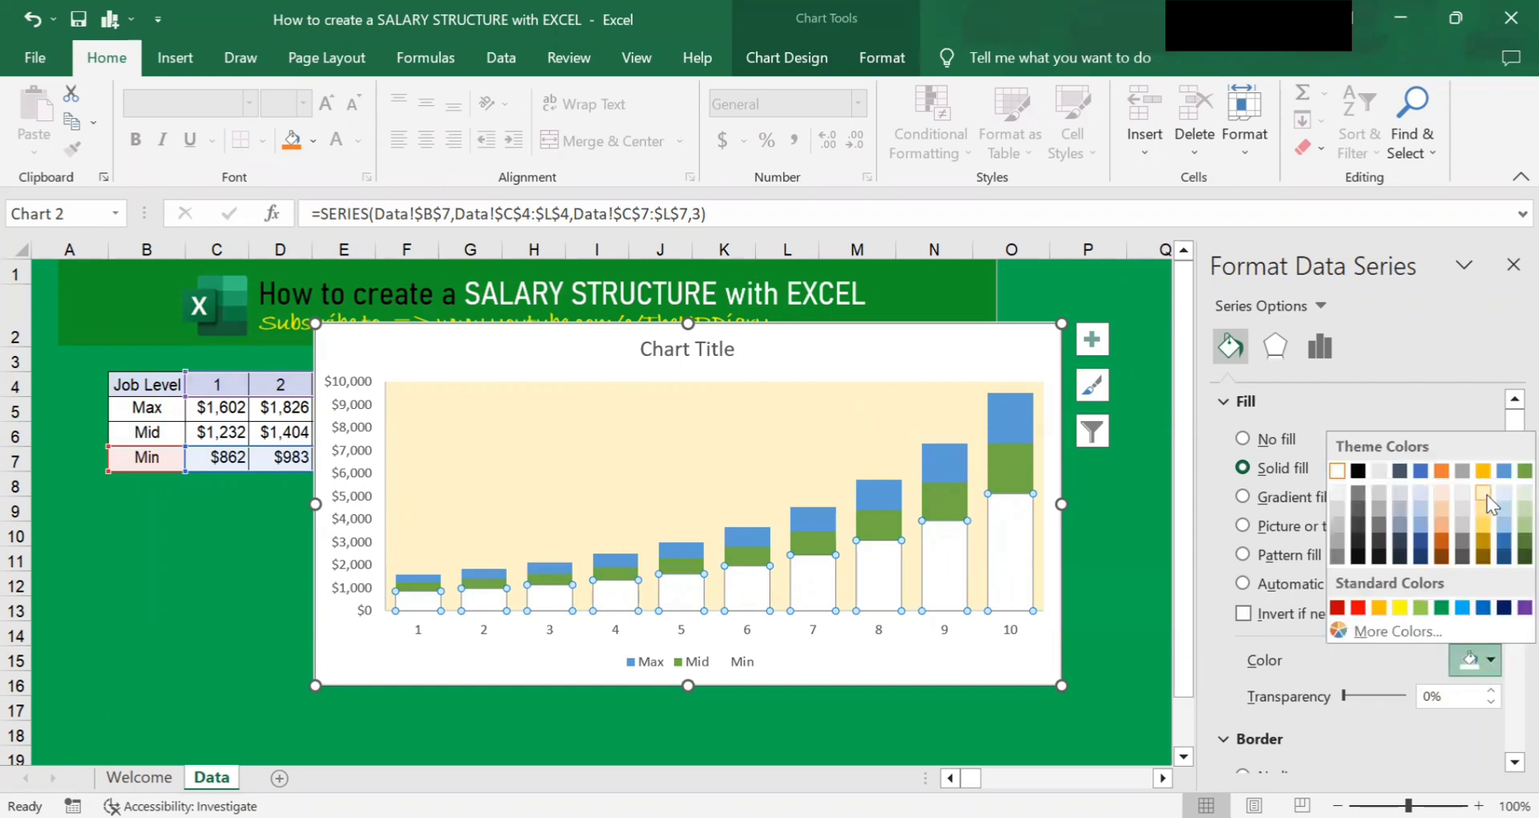
pyautogui.click(1485, 492)
pyautogui.click(970, 337)
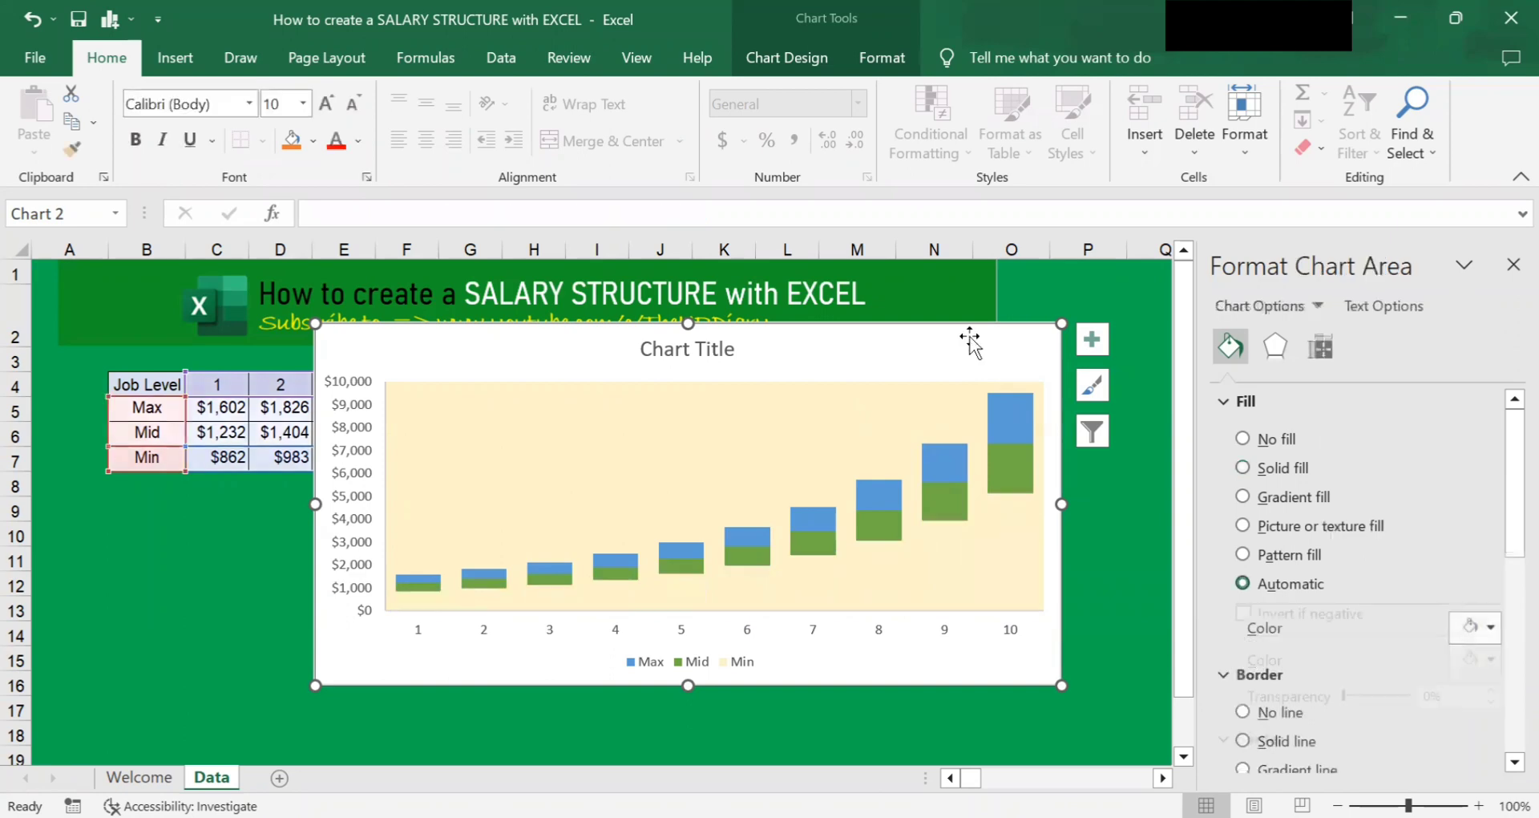
pyautogui.press('Escape')
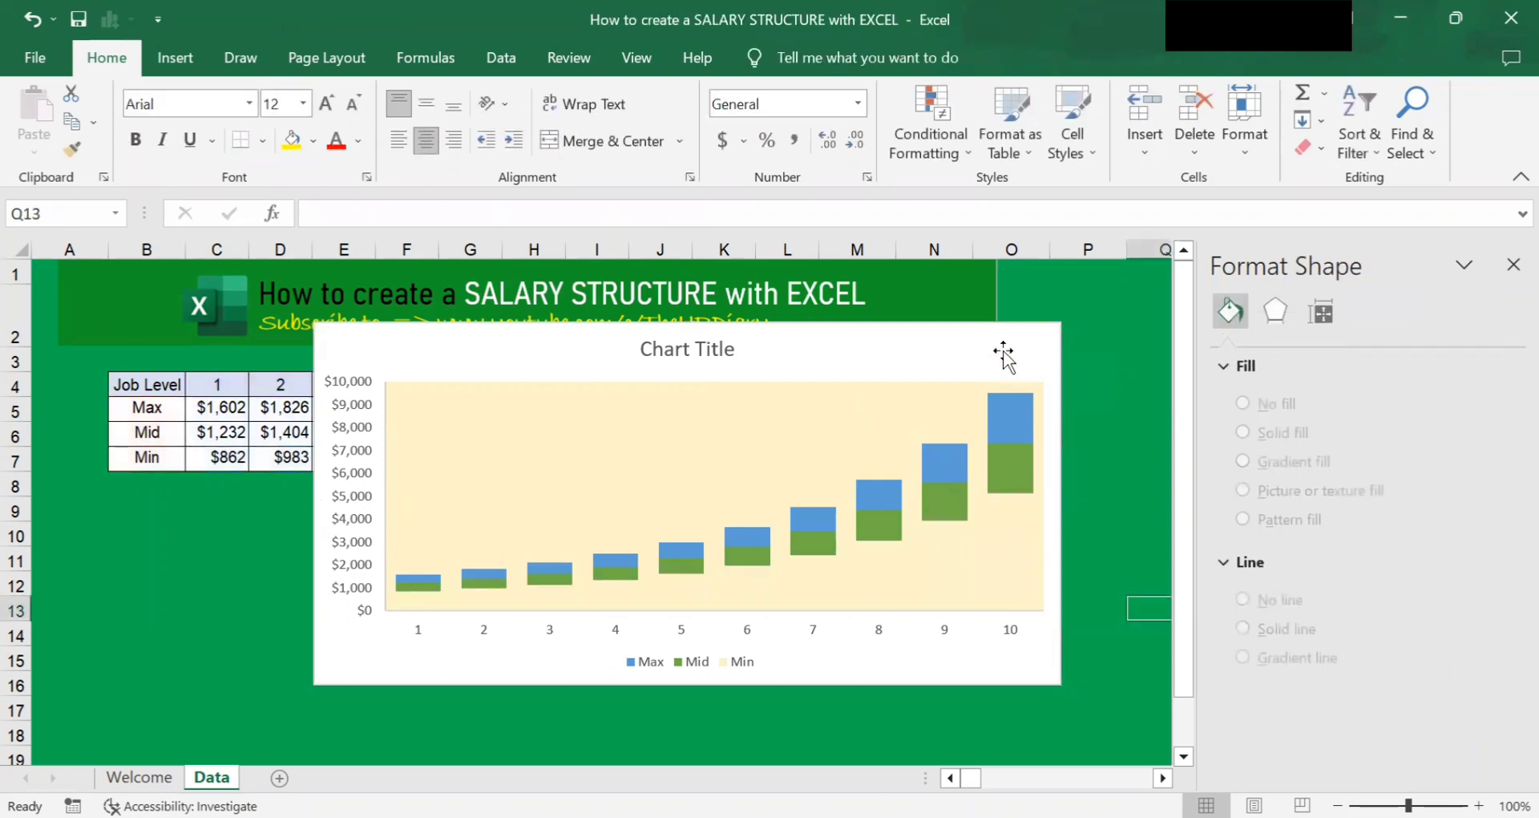
# Add data labels to the chart's Max series and deselect the chart
pyautogui.click(1003, 354)
pyautogui.moveTo(1004, 354)
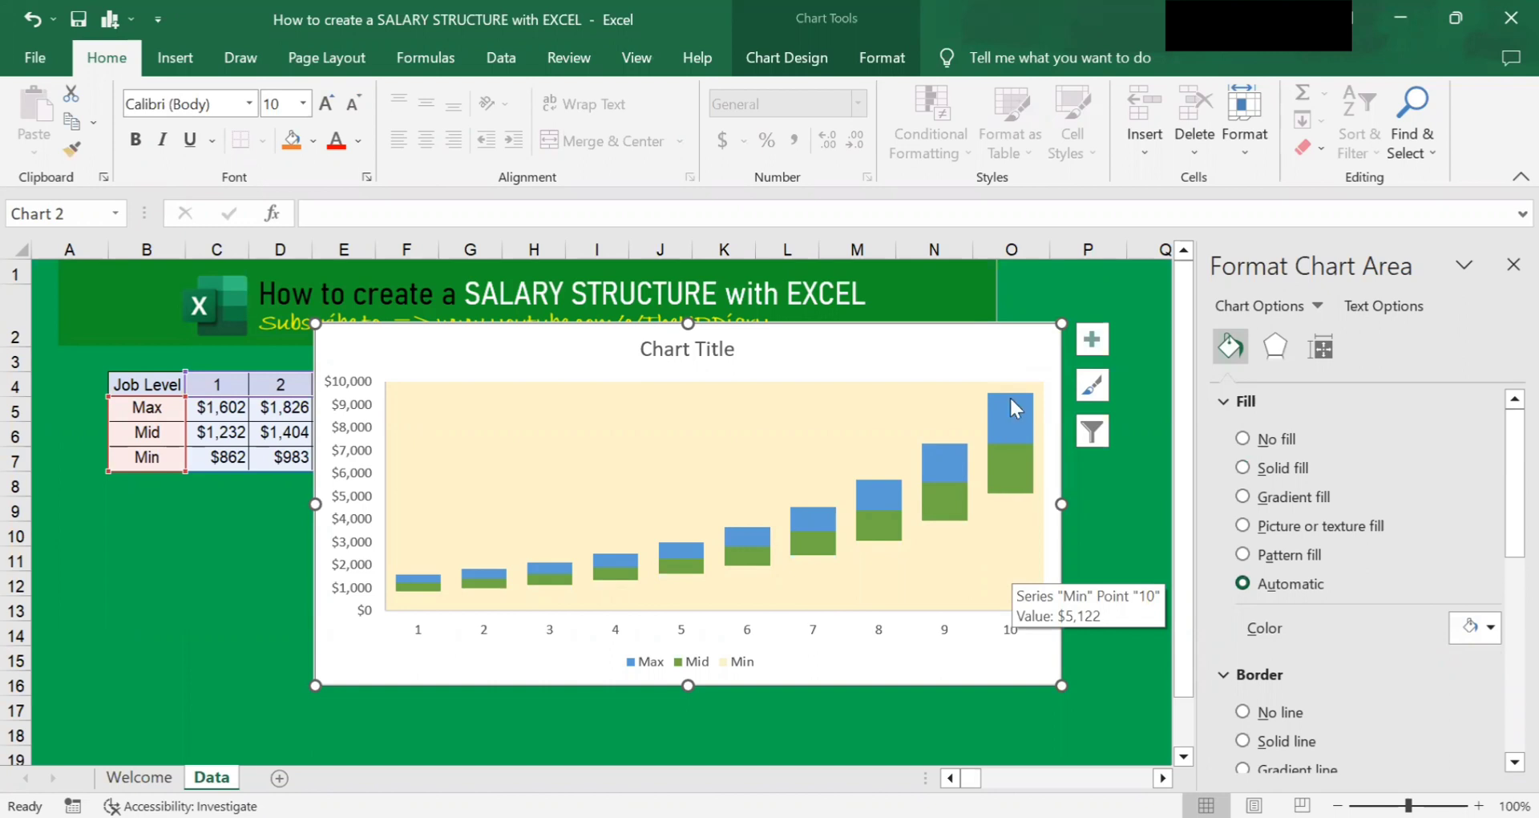
pyautogui.moveTo(1008, 397)
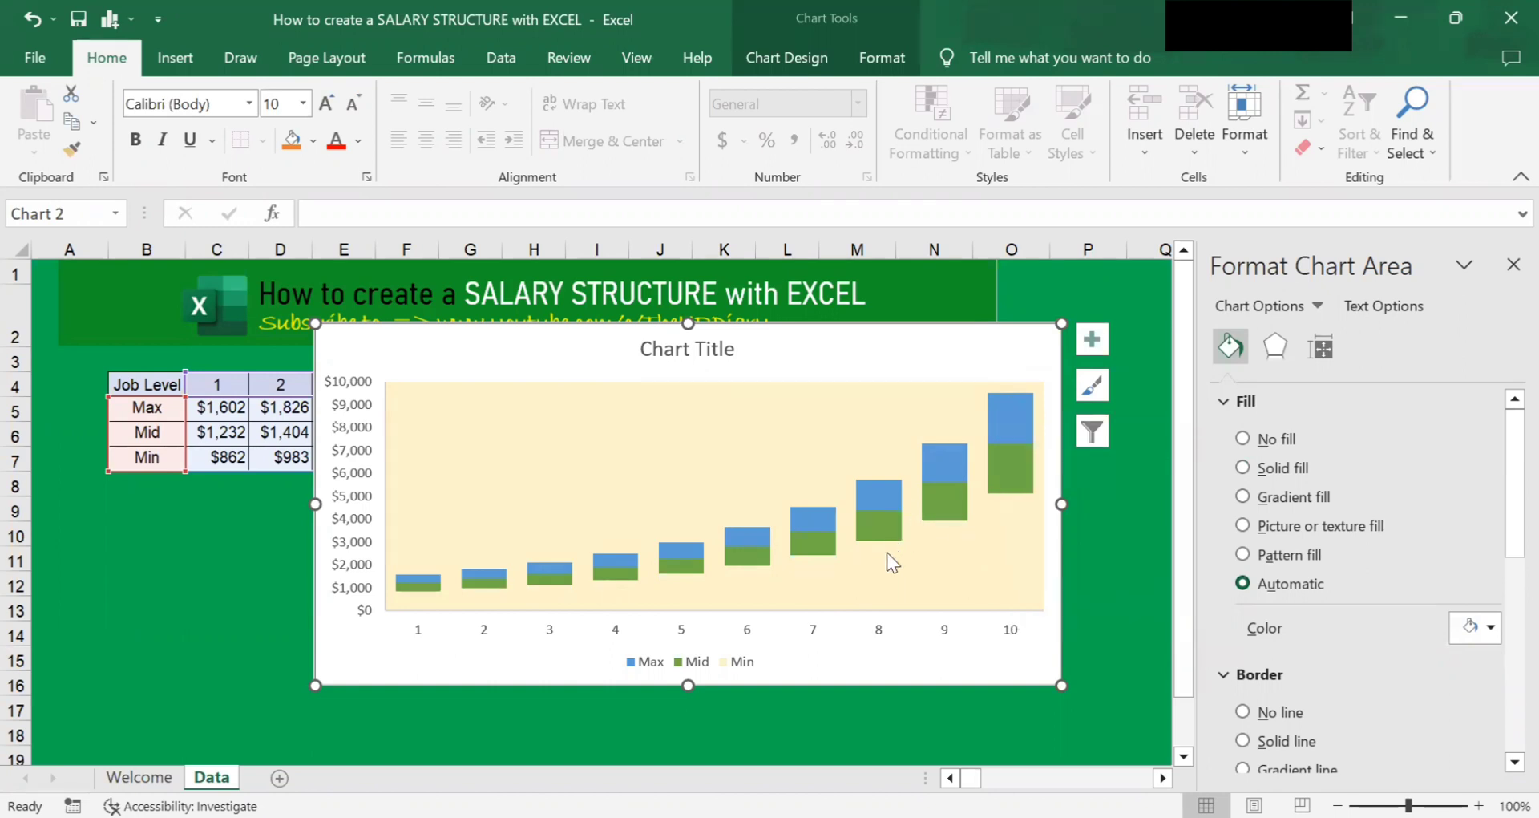
pyautogui.moveTo(886, 556)
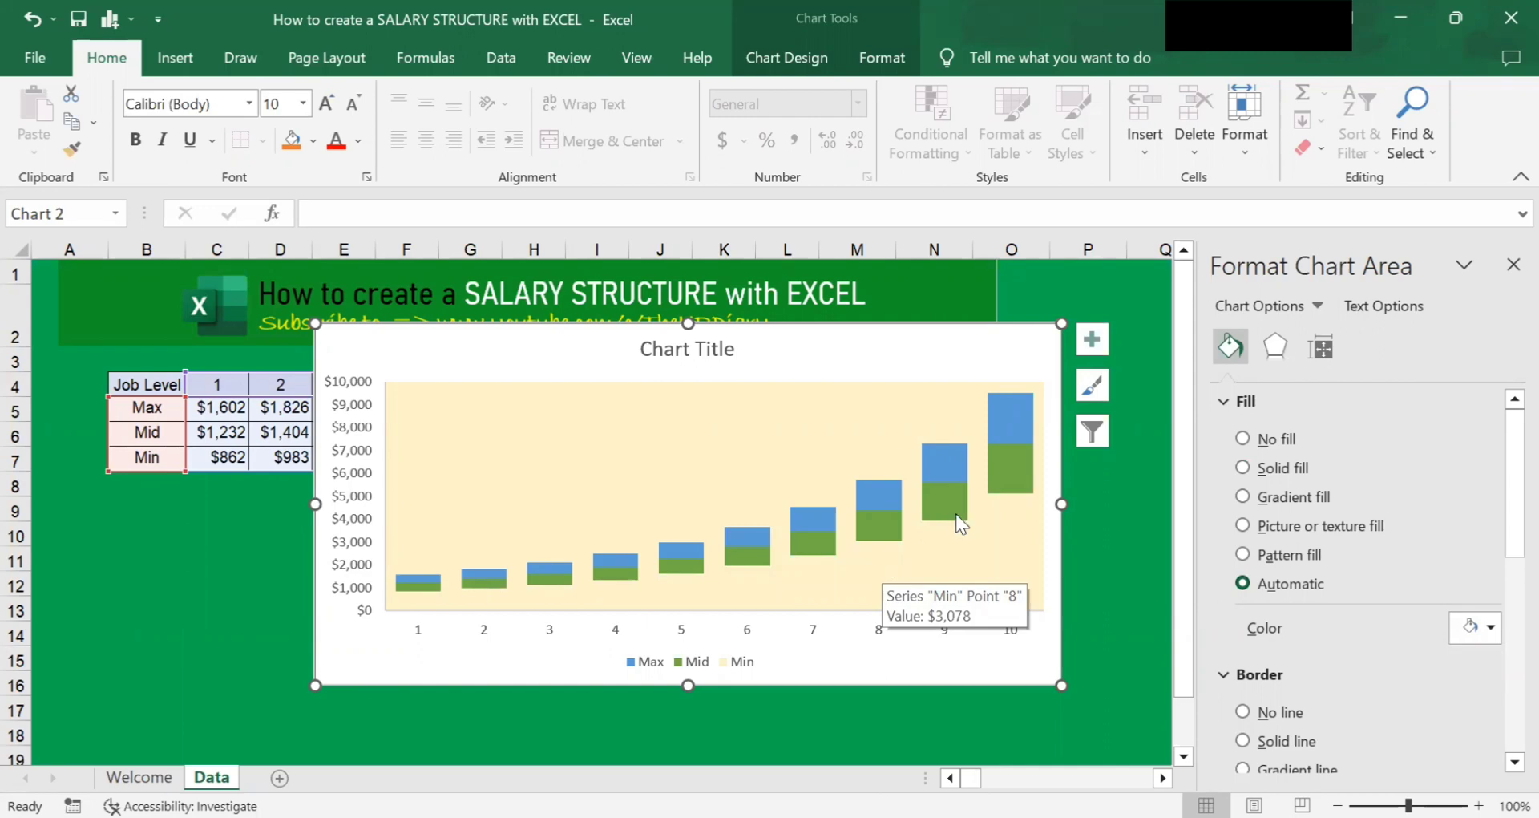
pyautogui.rightClick(997, 412)
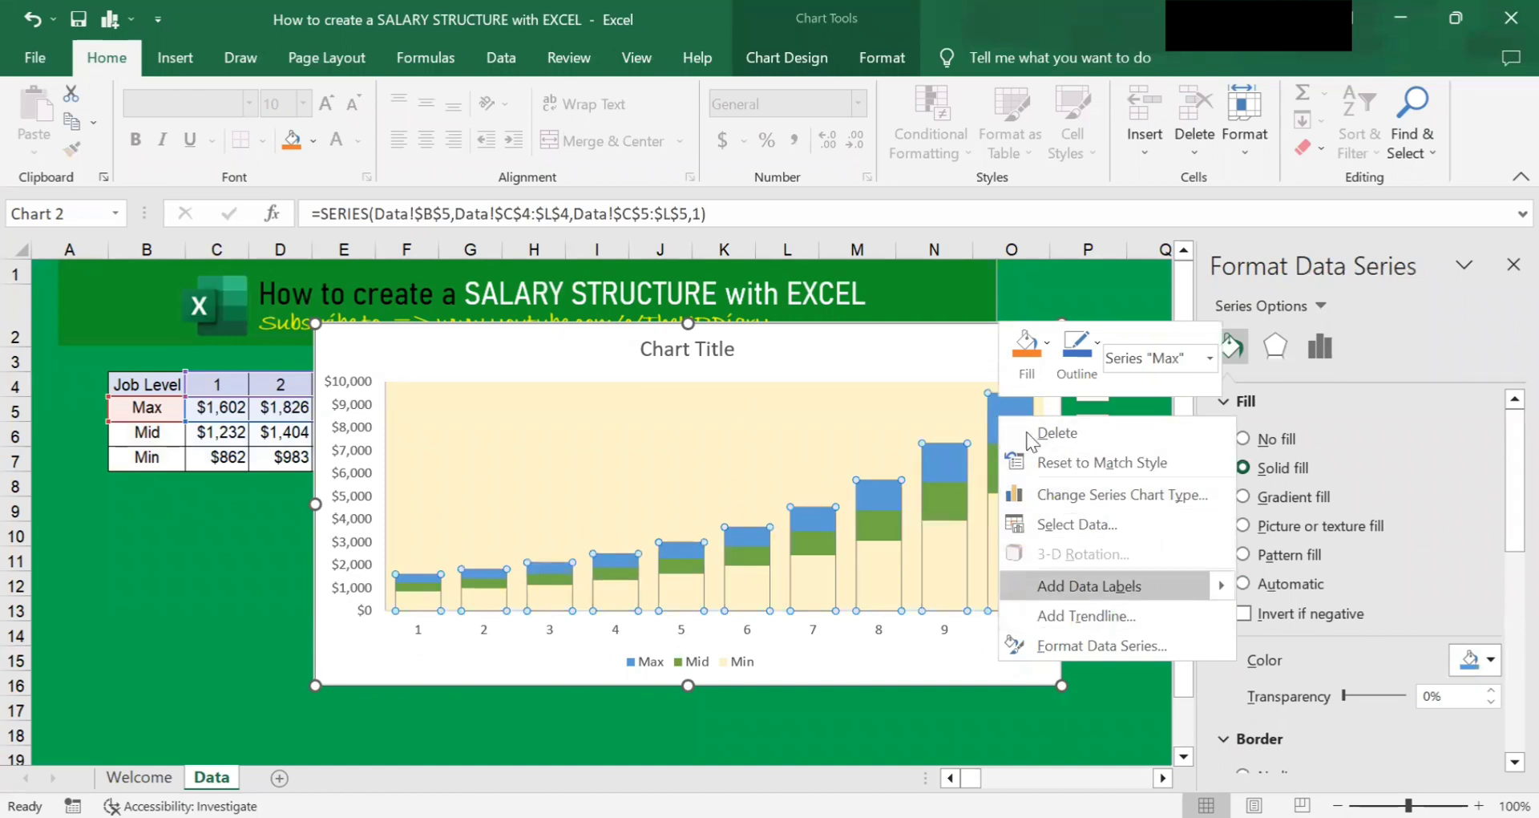
pyautogui.click(1132, 589)
pyautogui.moveTo(1022, 394)
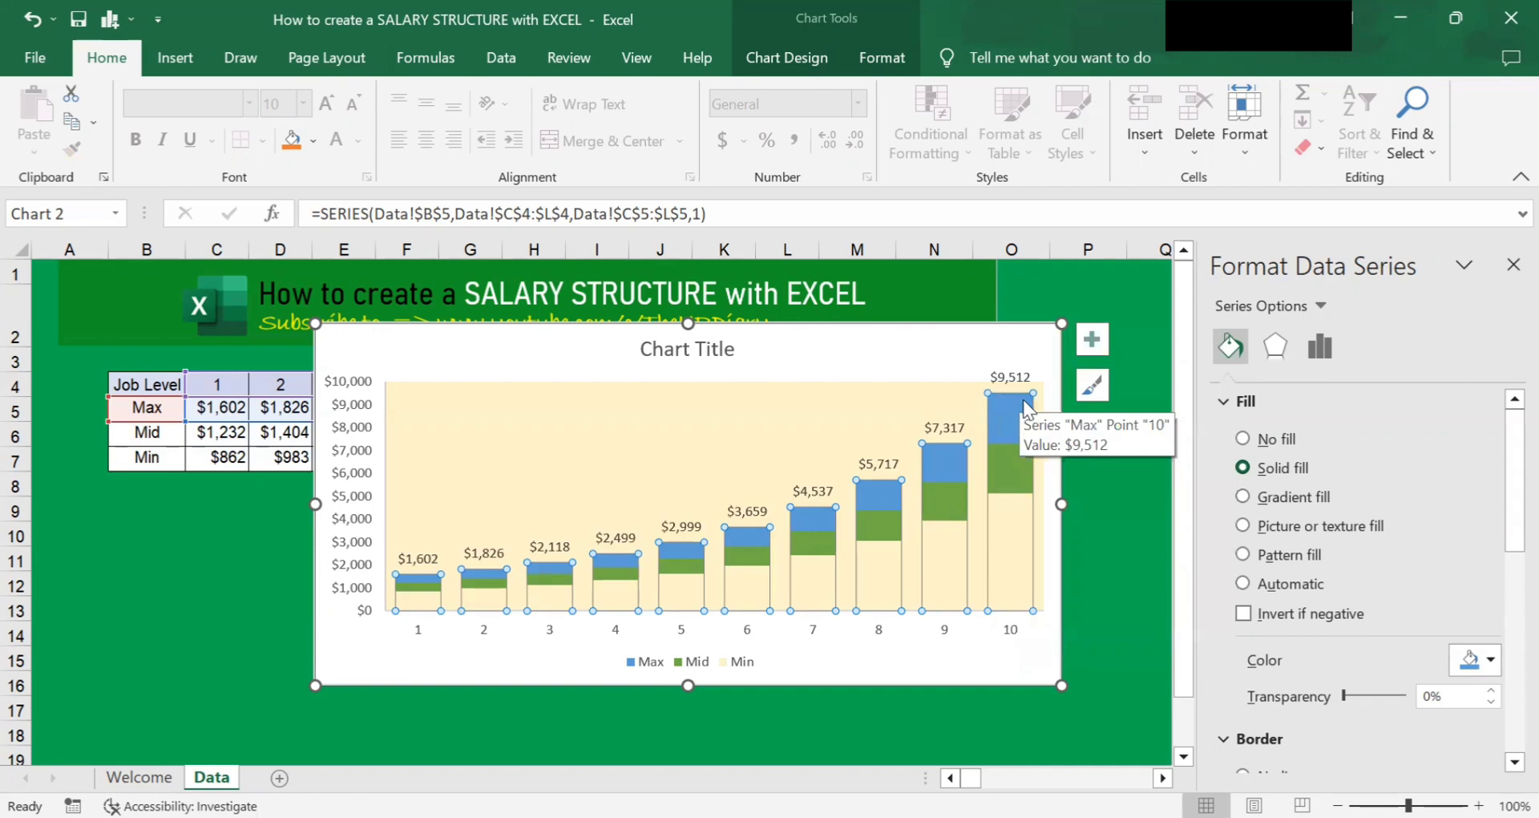
pyautogui.click(1135, 510)
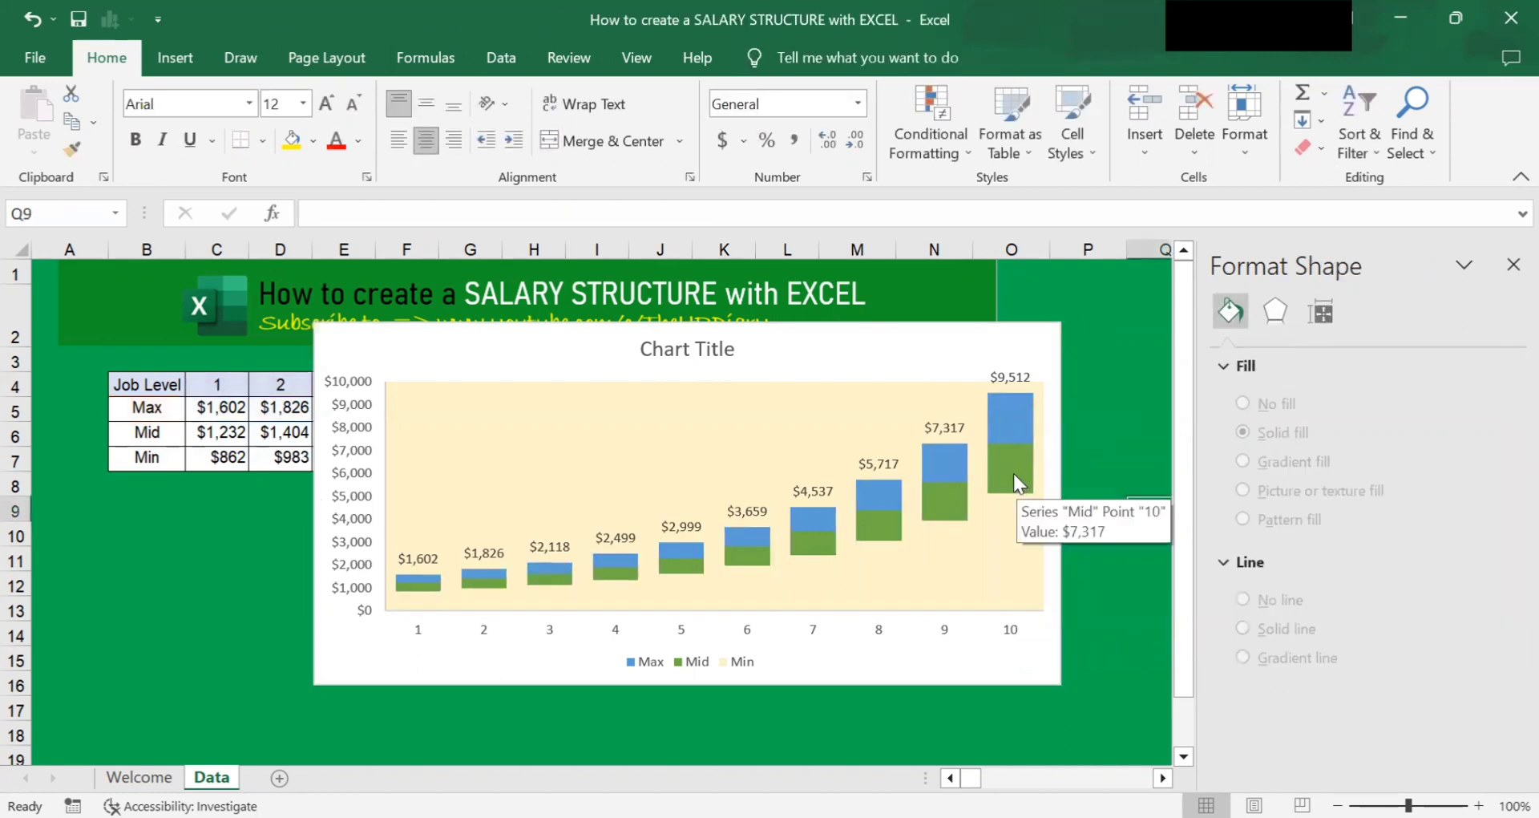
# Add data labels to the chart's Mid series and deselect the chart
pyautogui.rightClick(1012, 481)
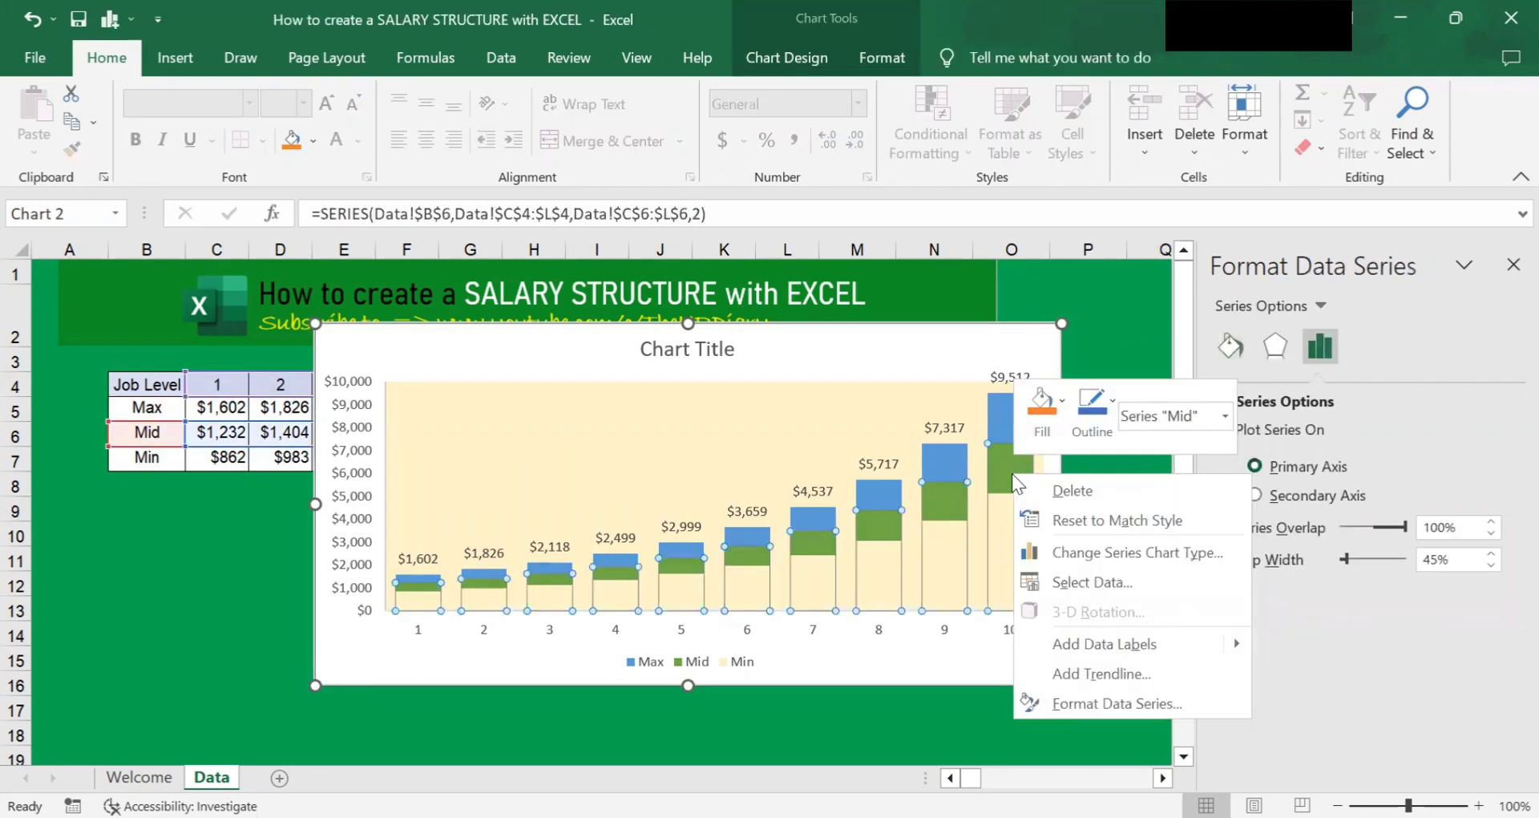
pyautogui.click(1169, 643)
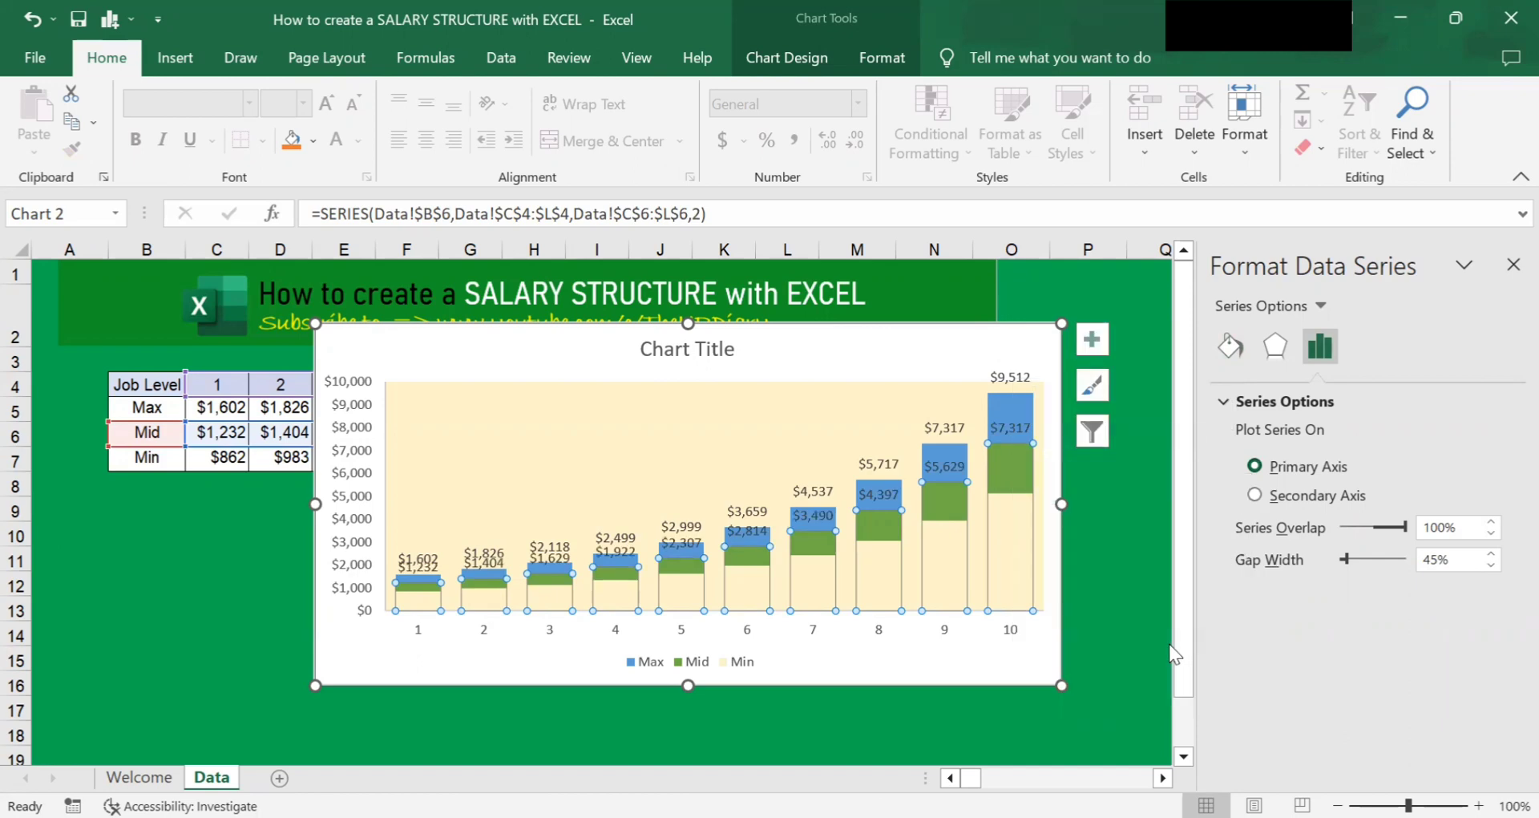
pyautogui.click(1095, 583)
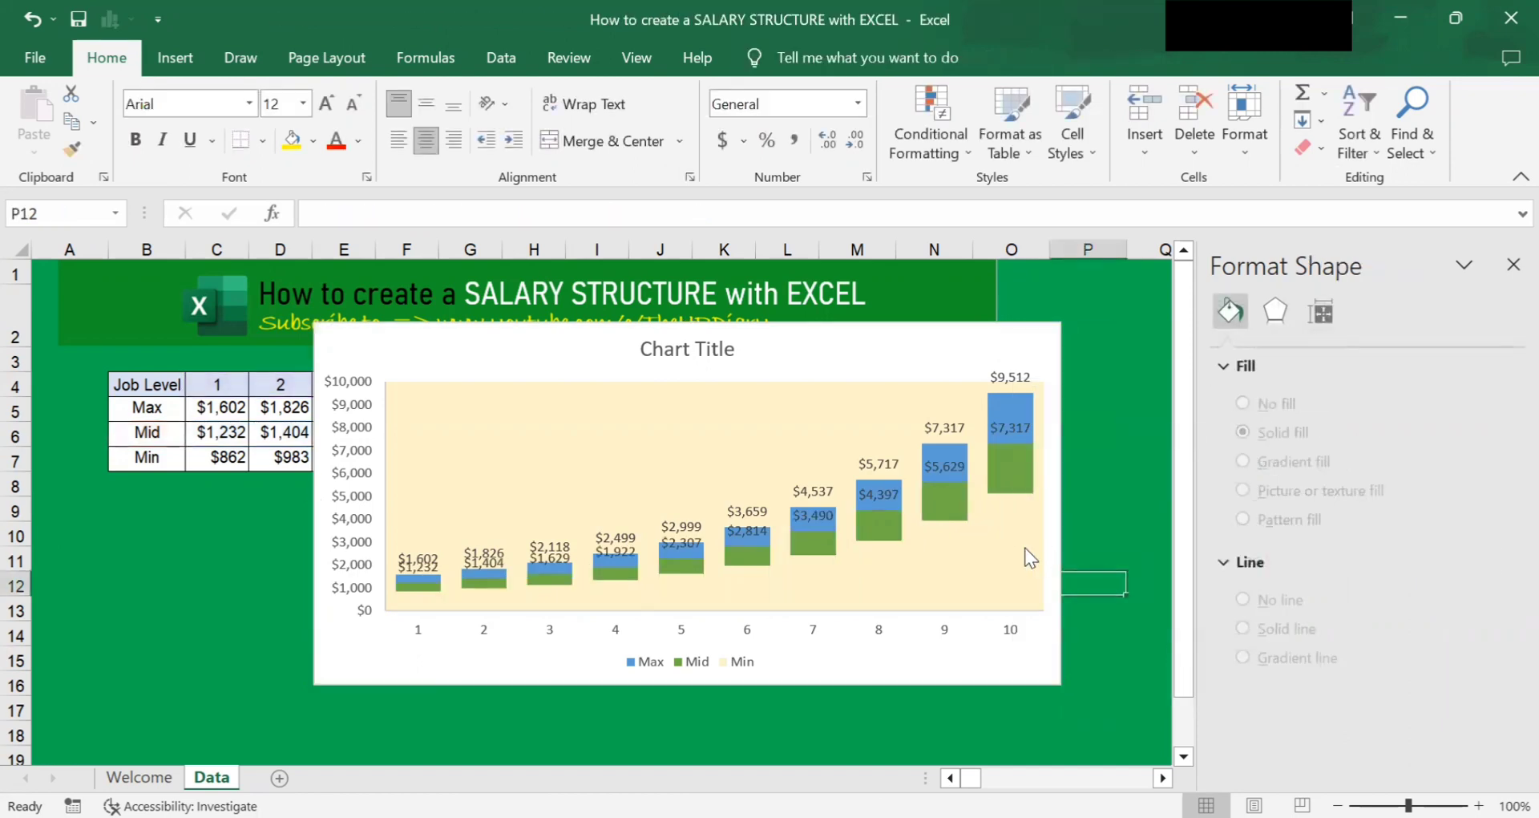
# Add data labels to the chart's Min series and deselect the chart
pyautogui.moveTo(1021, 537)
pyautogui.rightClick(1001, 555)
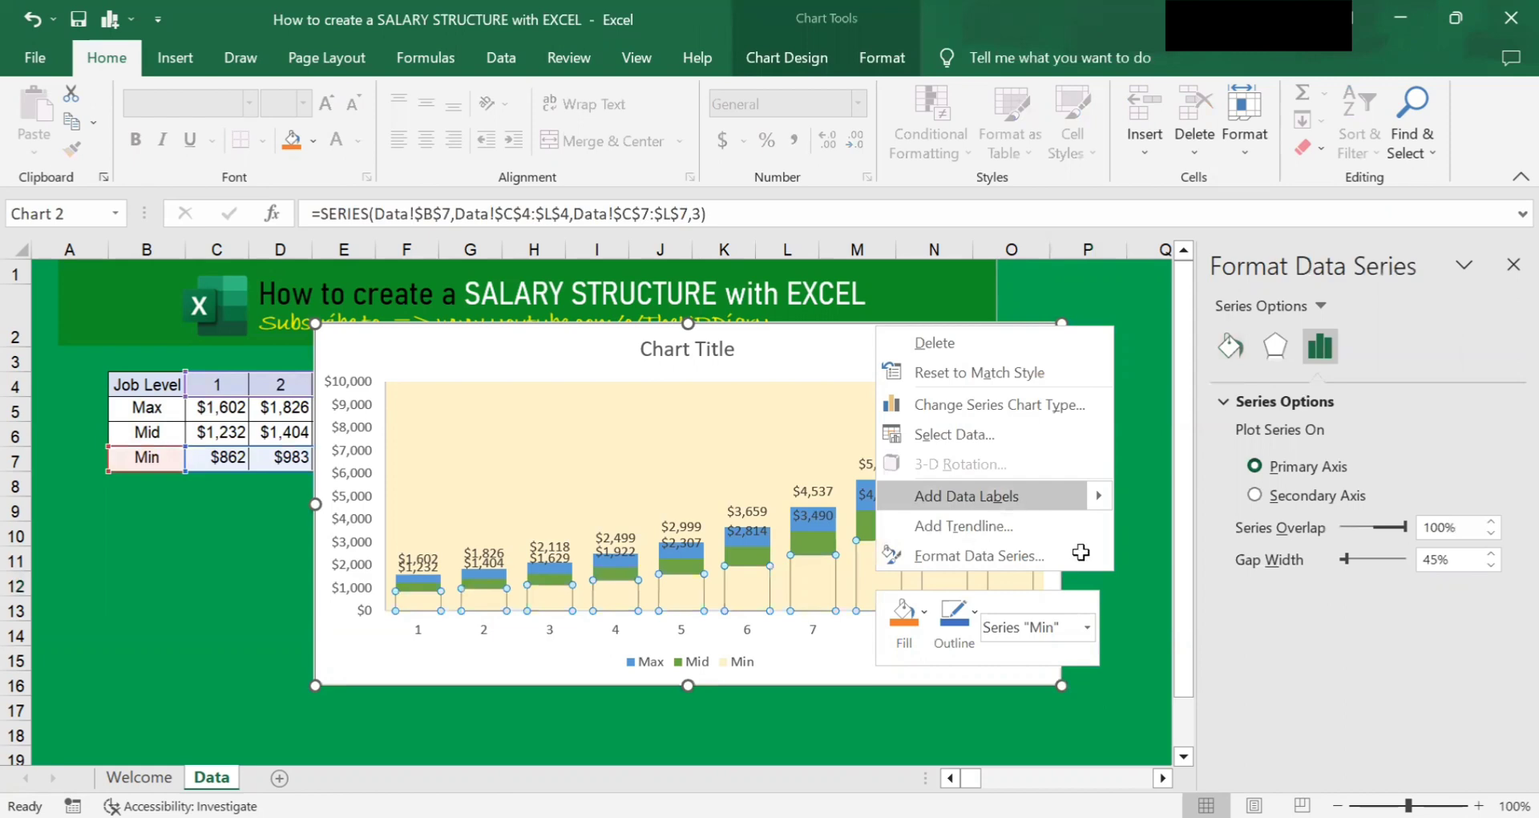
pyautogui.click(1091, 502)
pyautogui.click(1091, 527)
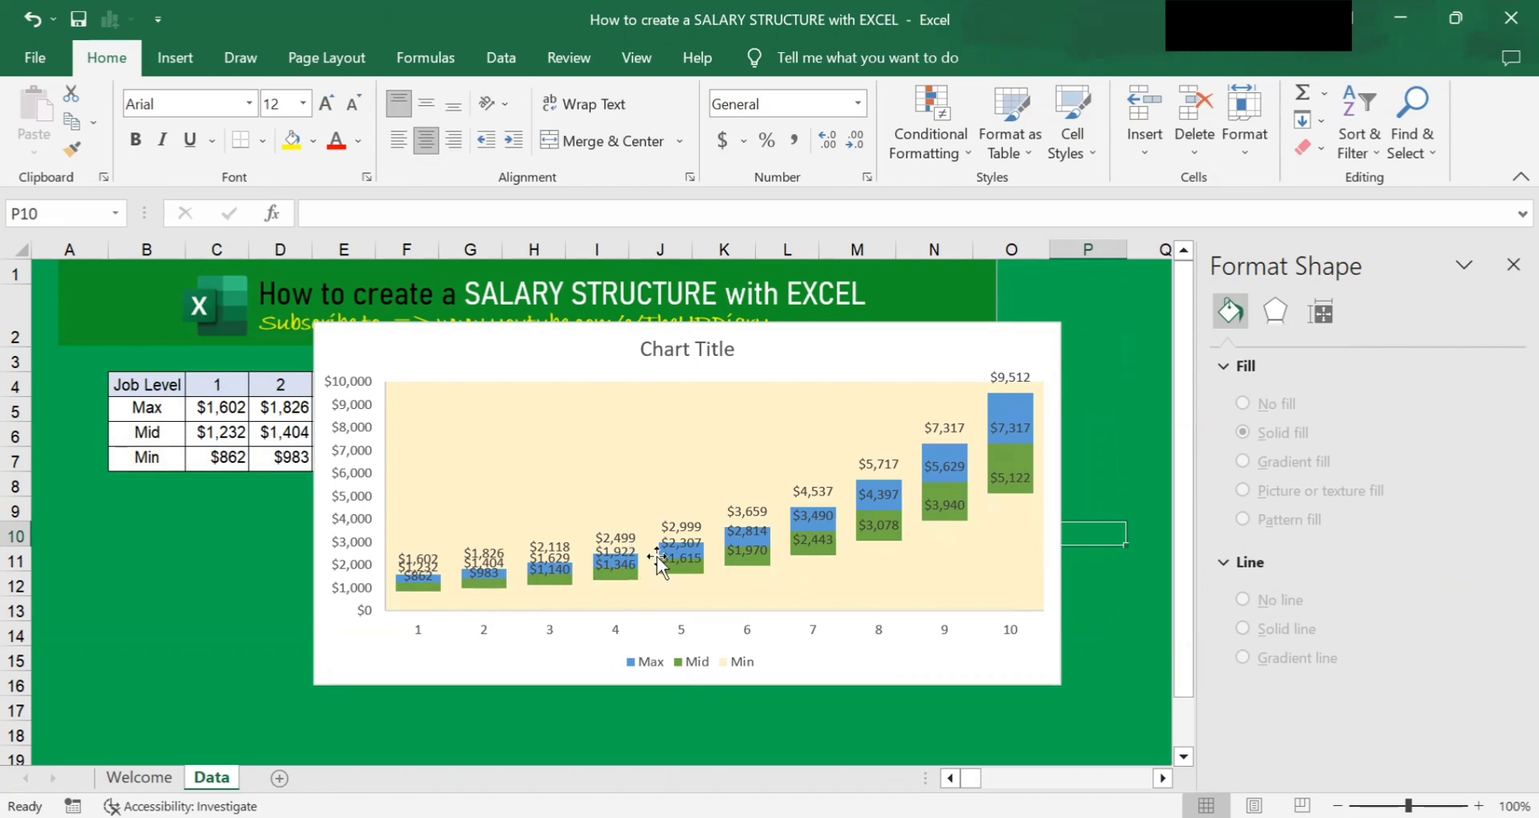
# Try the Center, Inside End and Inside Base label positions for the Min series' data labels
pyautogui.click(959, 502)
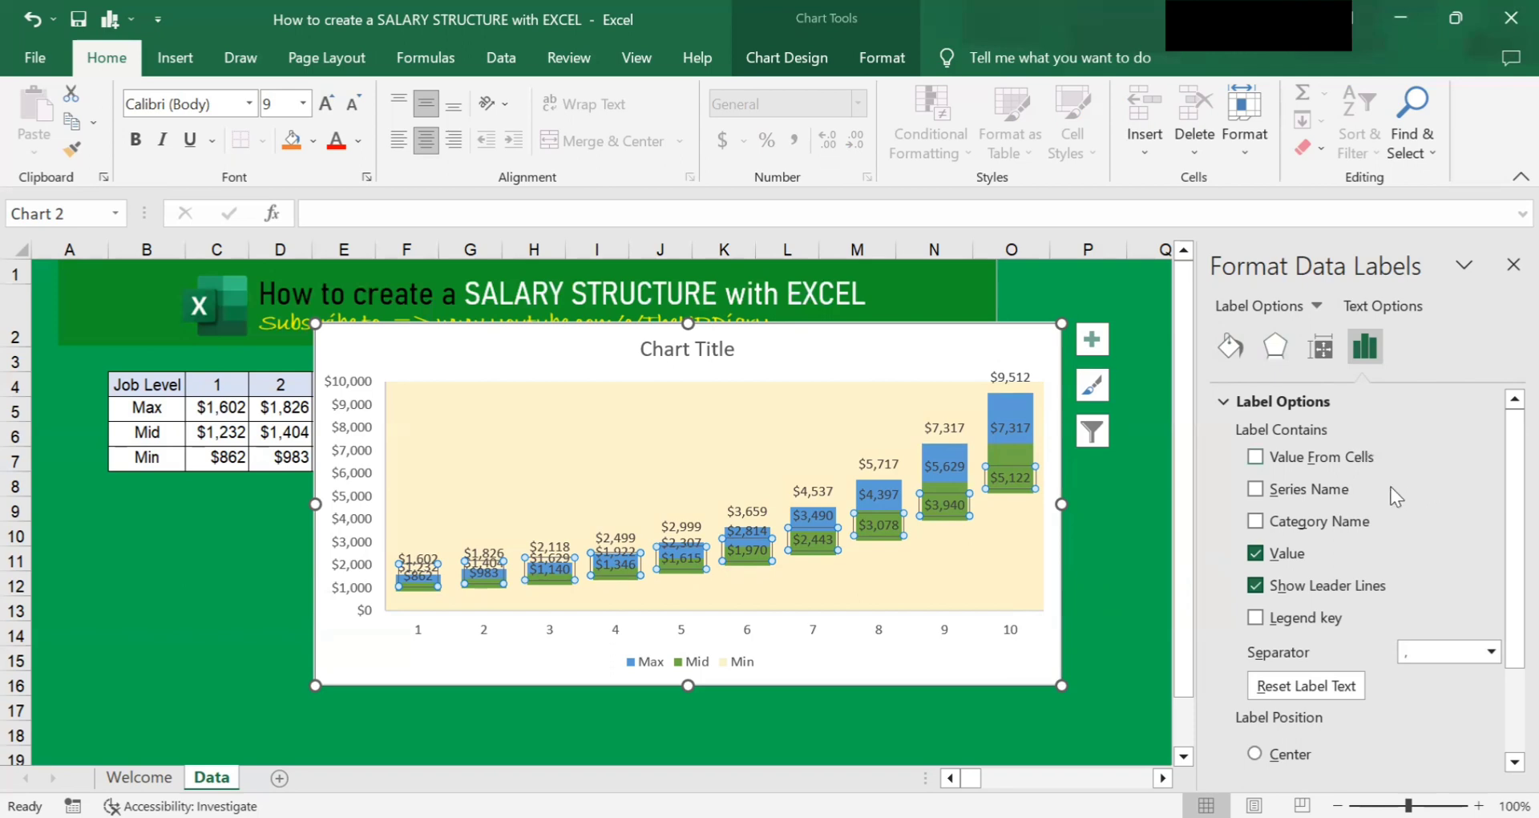
pyautogui.scroll(-2, 1405, 467)
pyautogui.moveTo(1507, 481); pyautogui.dragTo(1478, 406)
pyautogui.moveTo(1502, 453); pyautogui.dragTo(1402, 614)
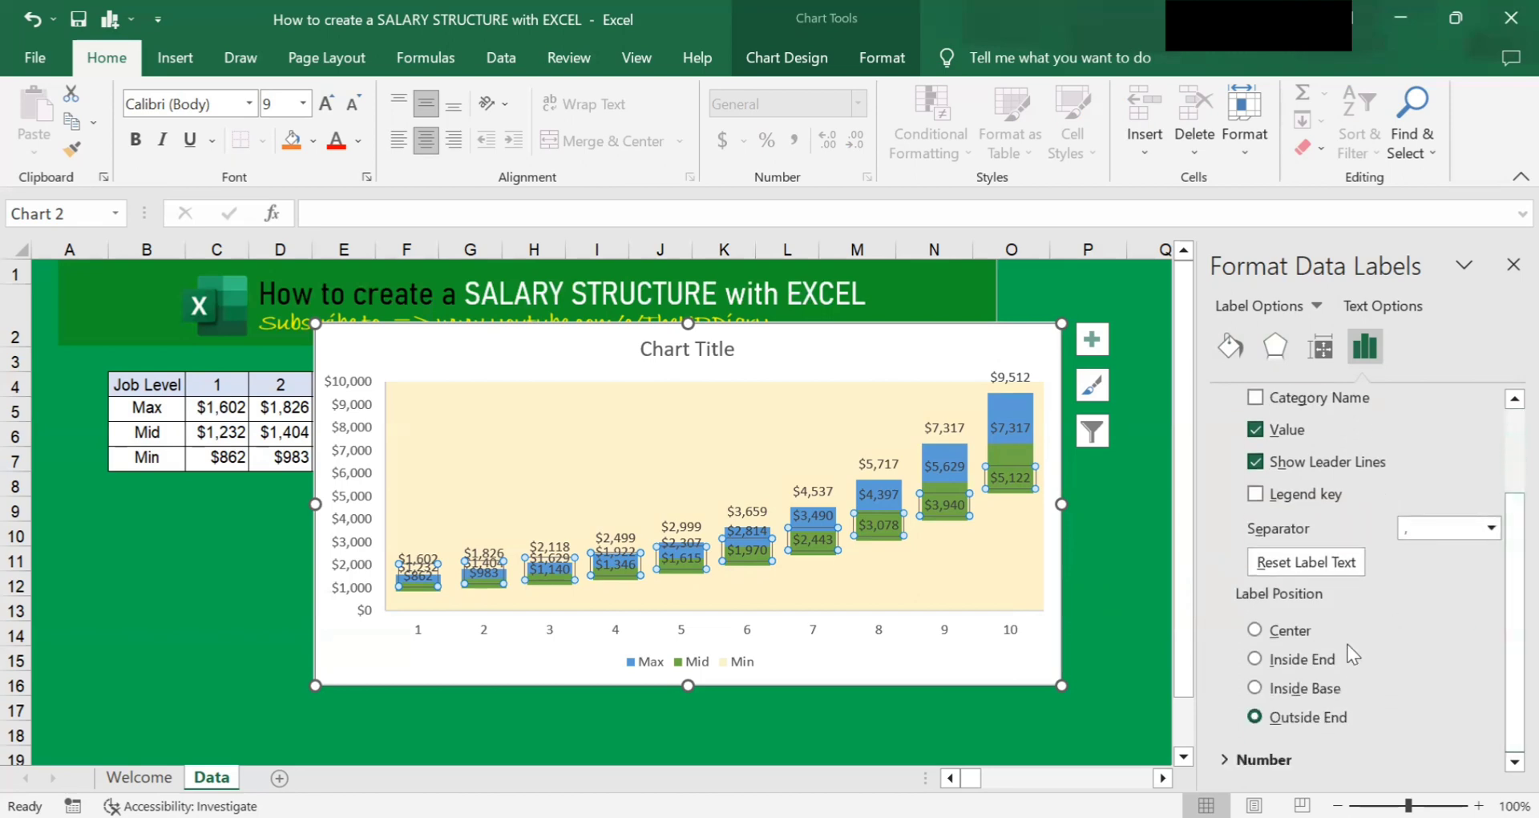
pyautogui.click(1256, 630)
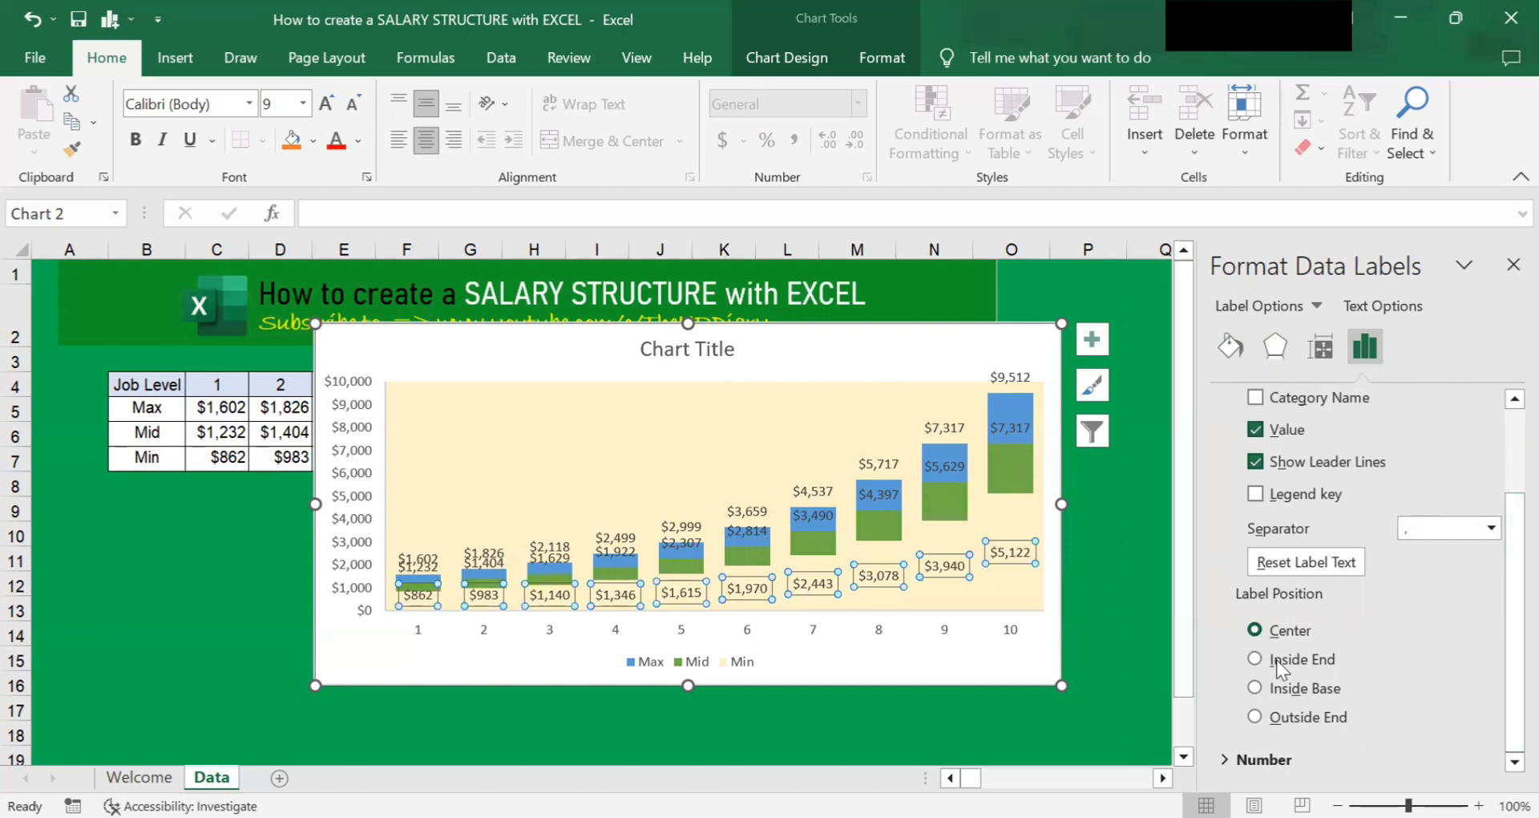
pyautogui.click(1256, 659)
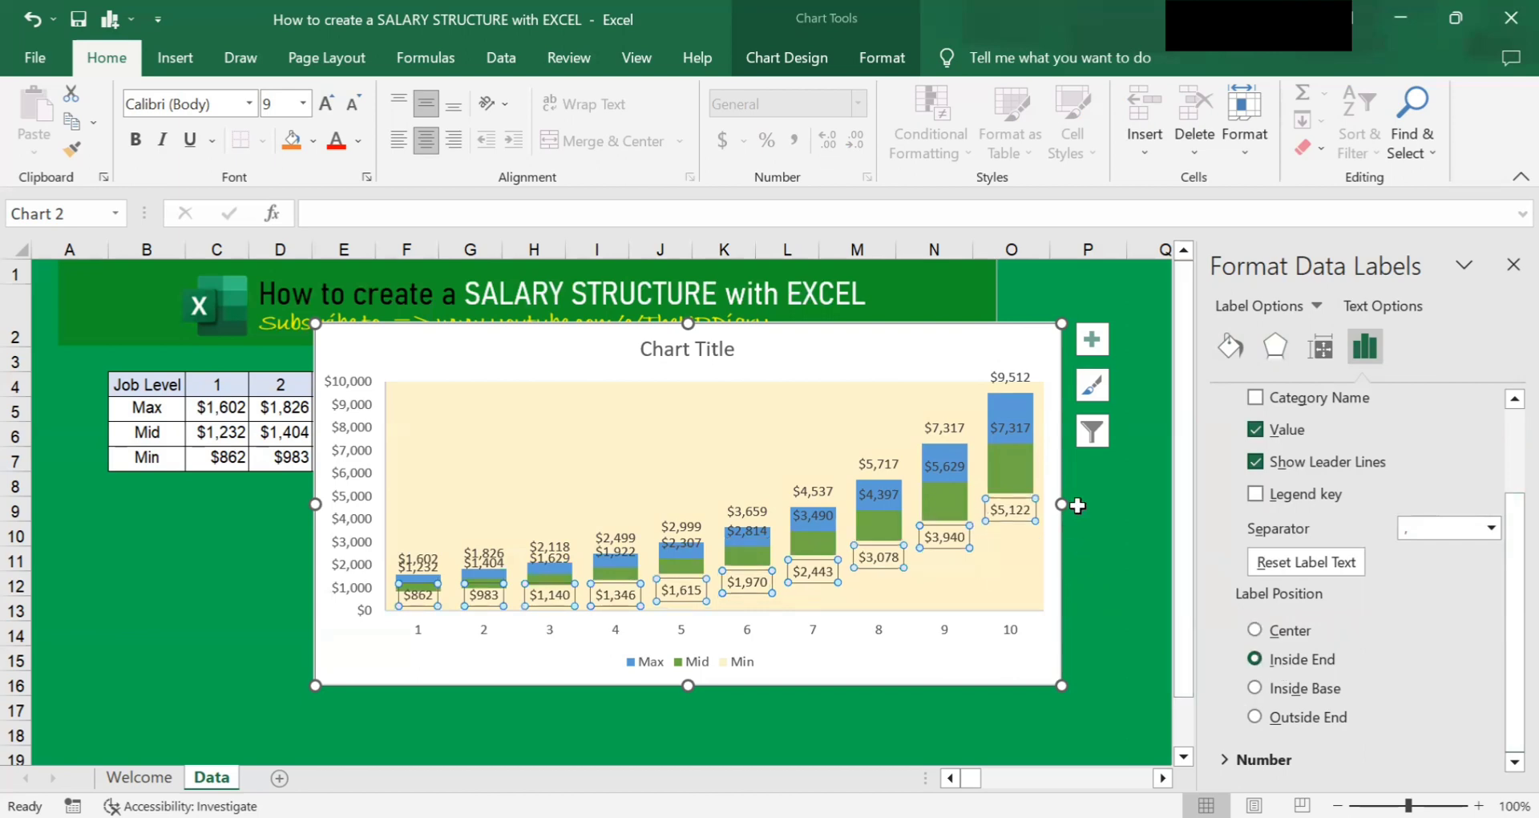
pyautogui.click(1266, 689)
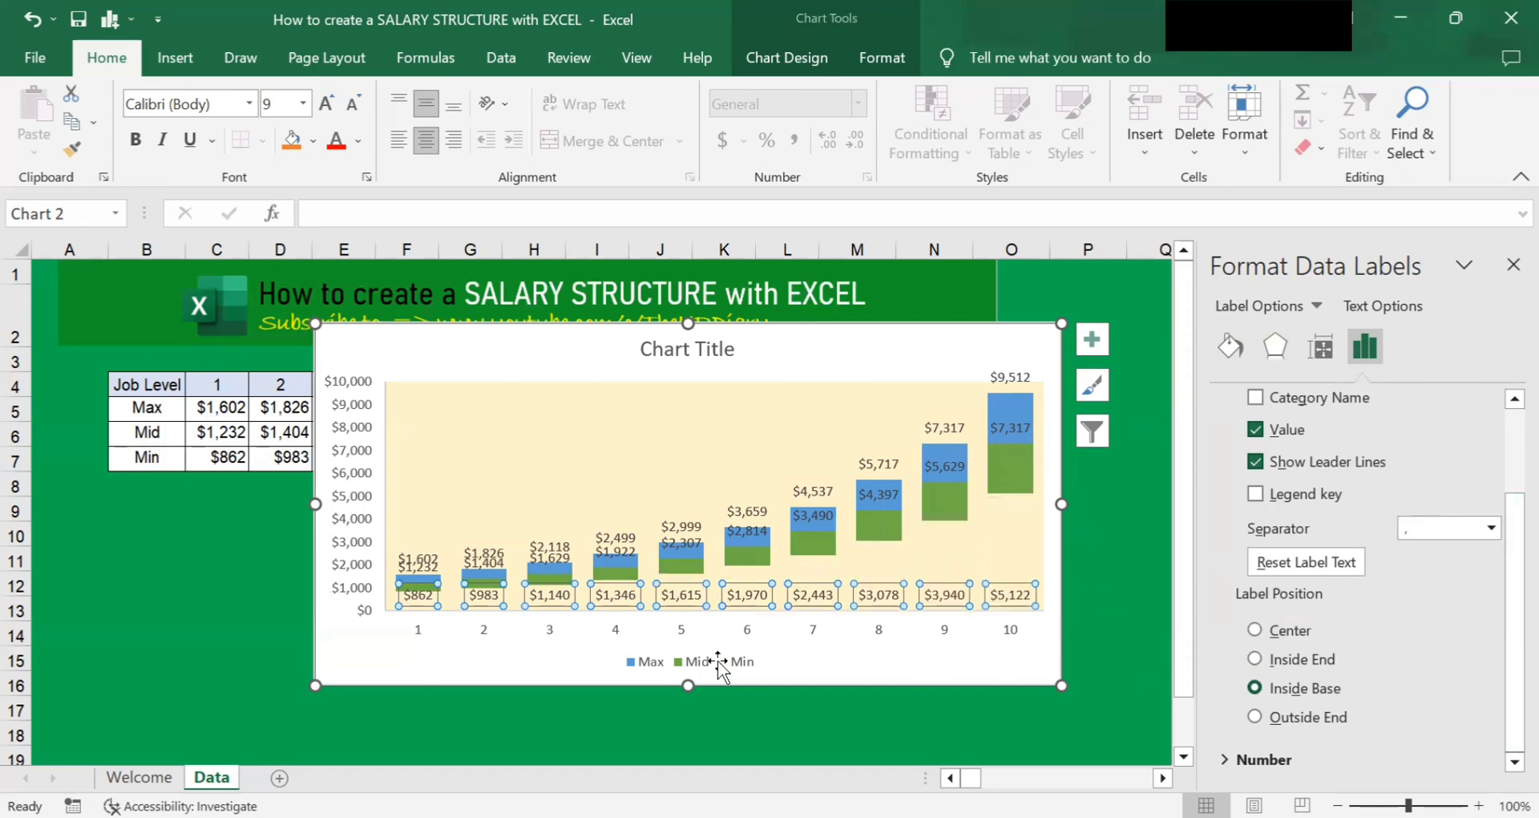
pyautogui.click(1148, 535)
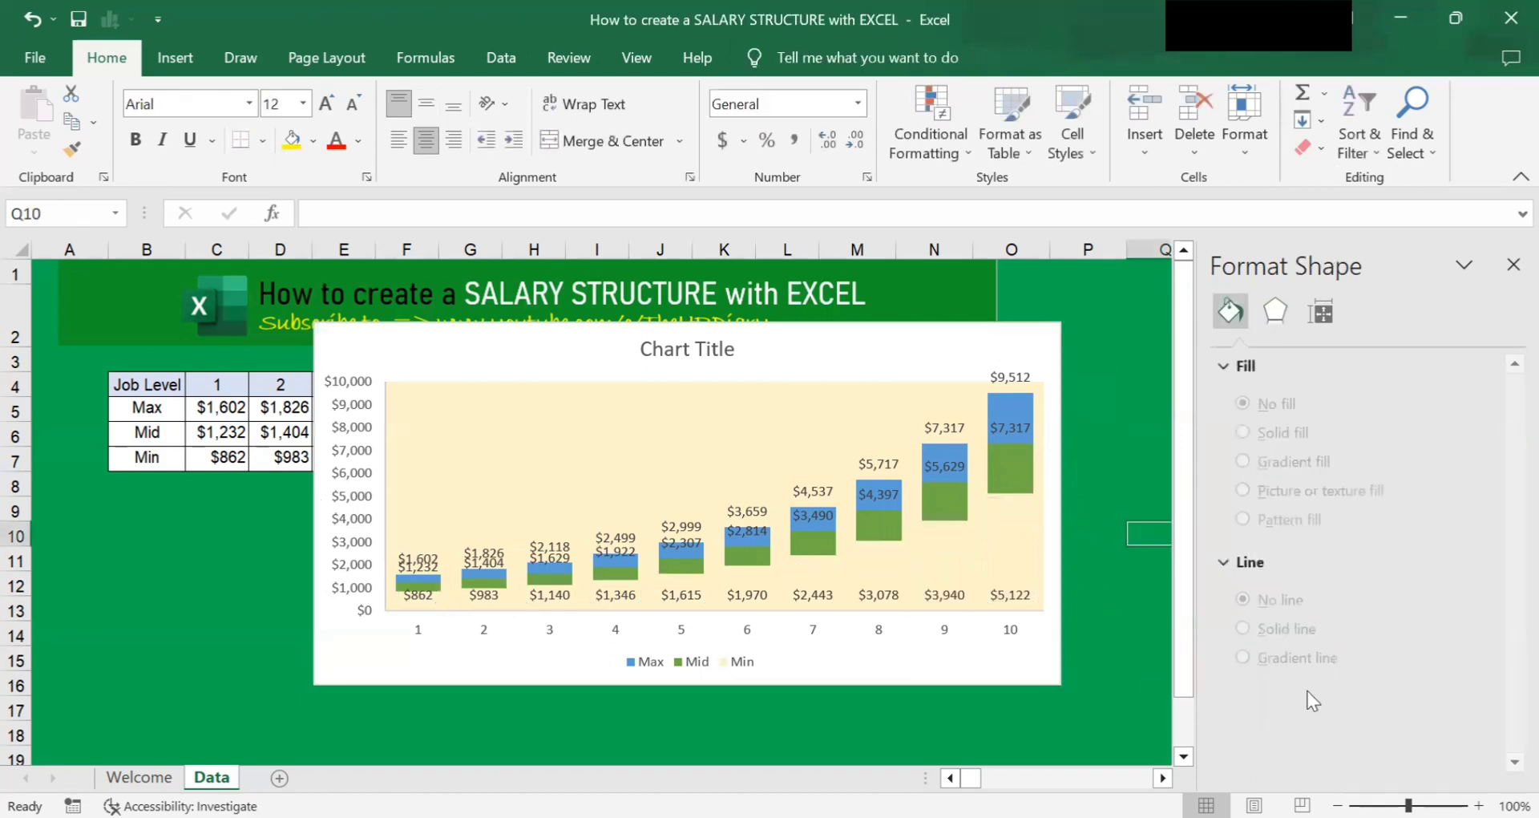
pyautogui.click(1010, 594)
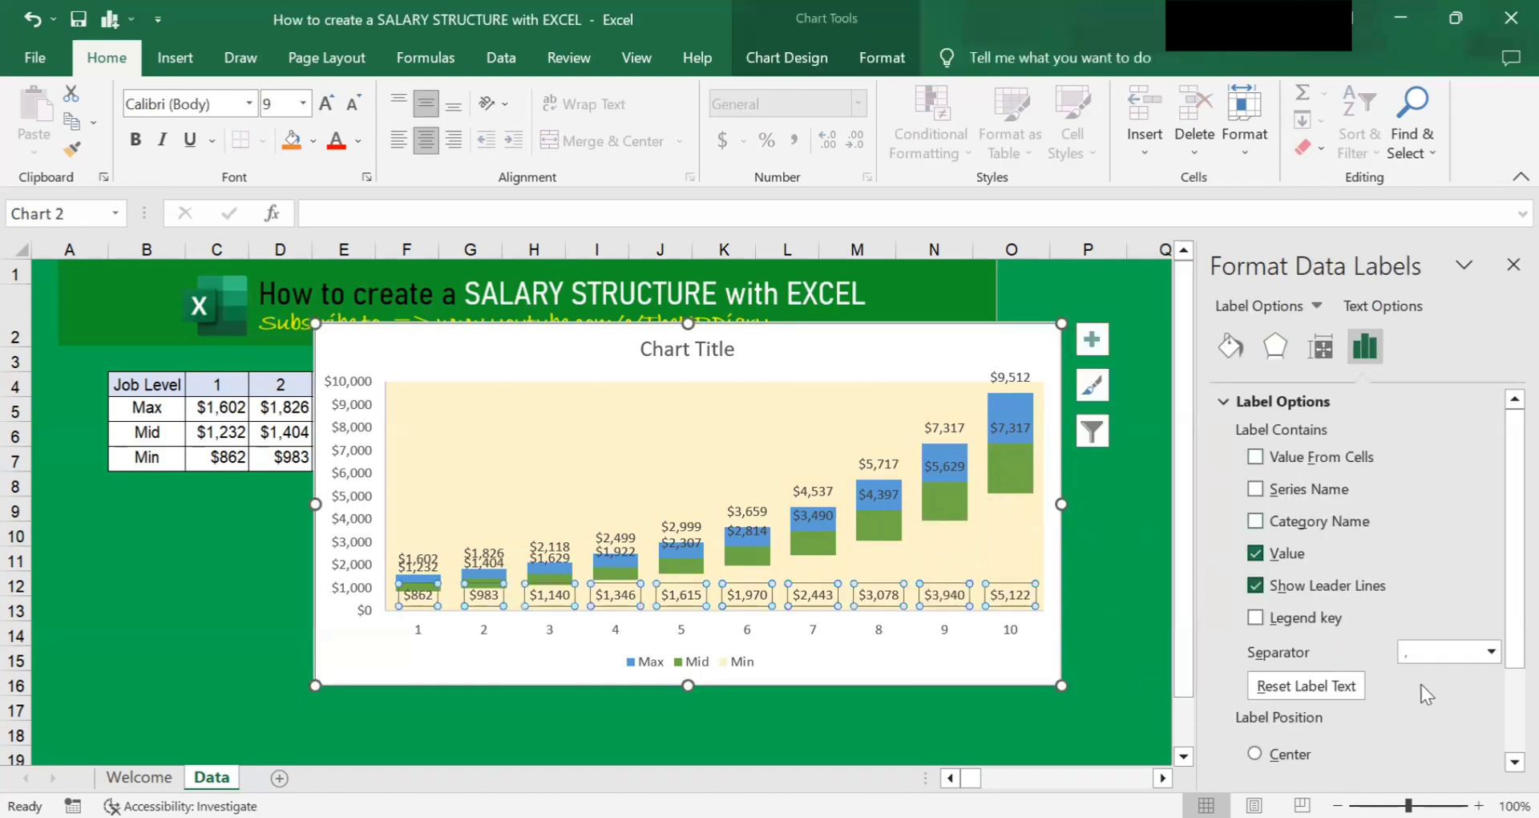
pyautogui.moveTo(1506, 487); pyautogui.dragTo(1502, 593)
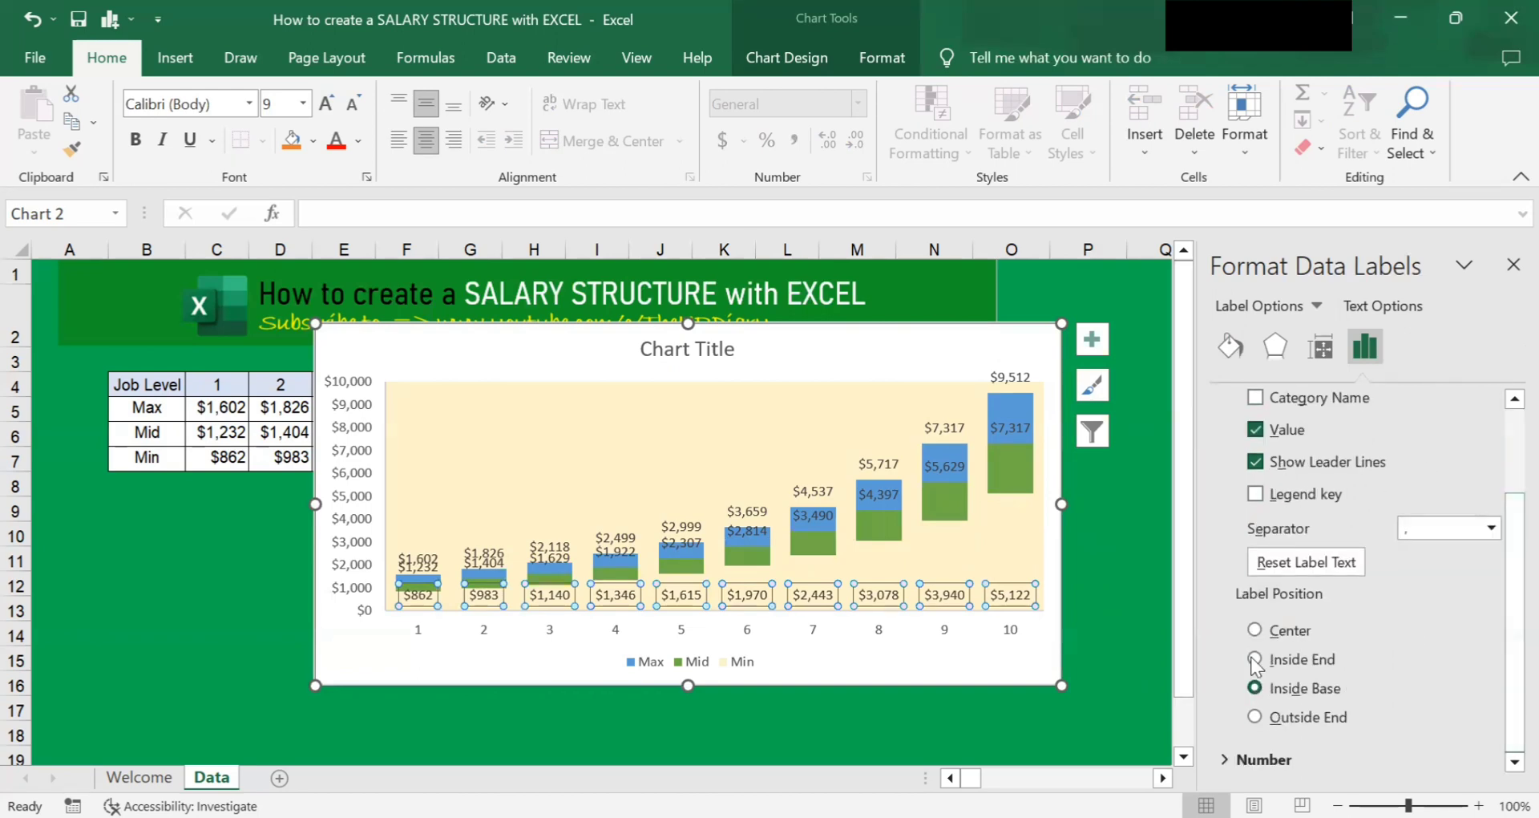
pyautogui.click(1094, 584)
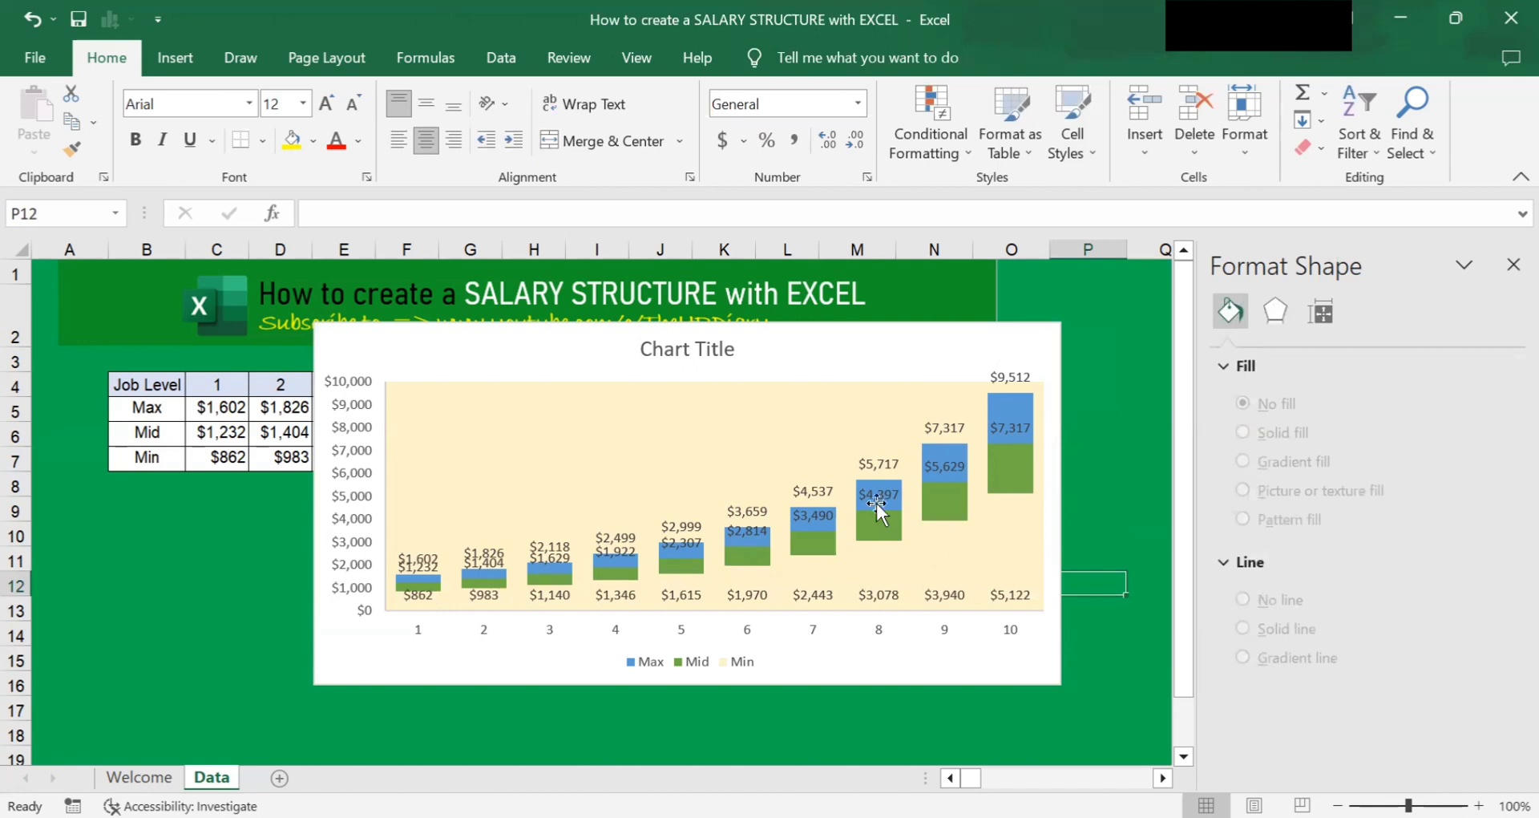
# Set the label position of the Min series' data labels to Inside End and deselect the chart
pyautogui.click(802, 555)
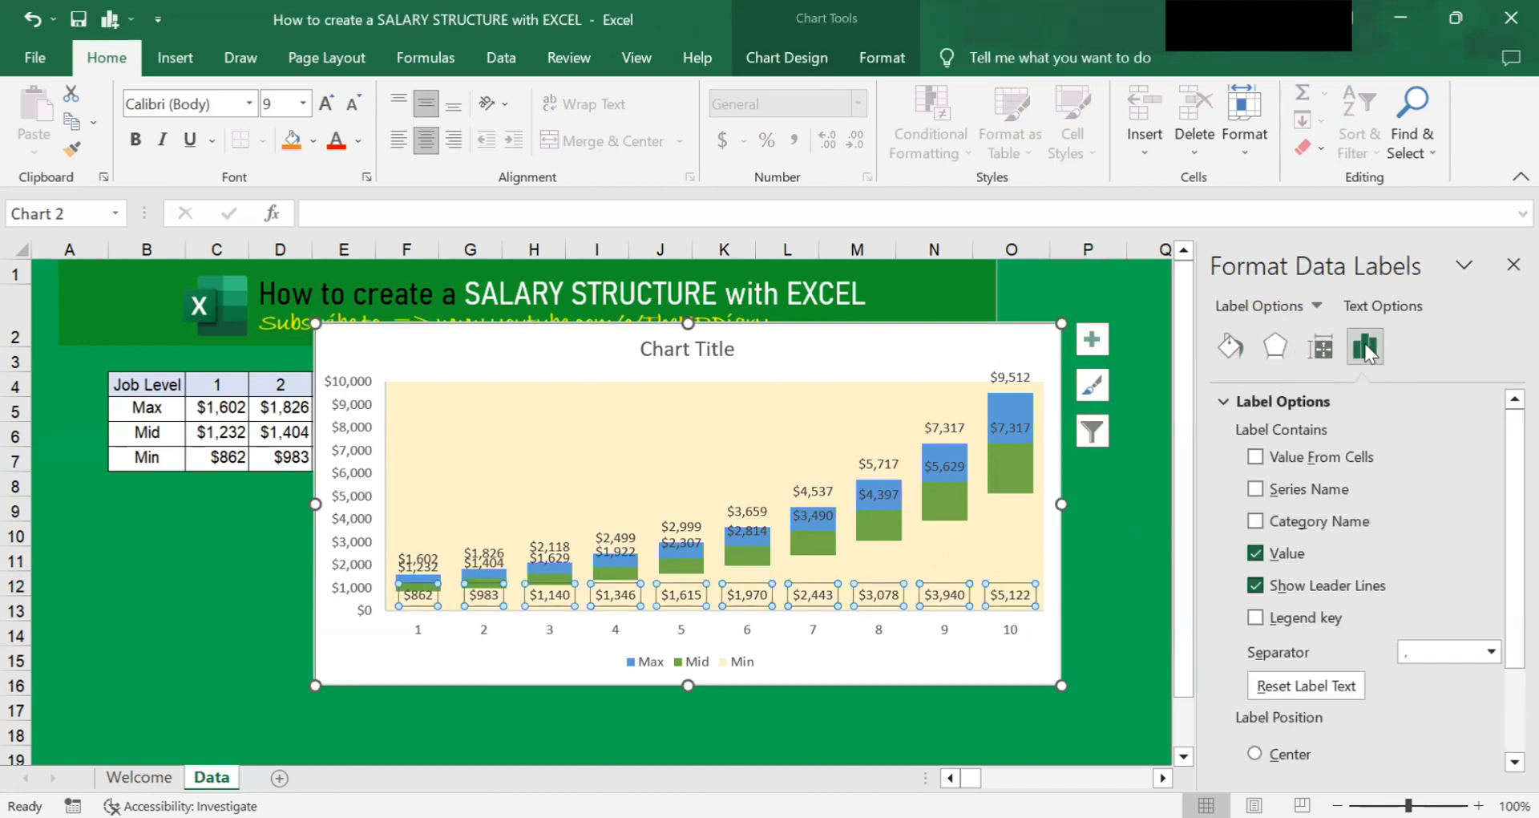
pyautogui.click(1365, 348)
pyautogui.scroll(-3, 1369, 473)
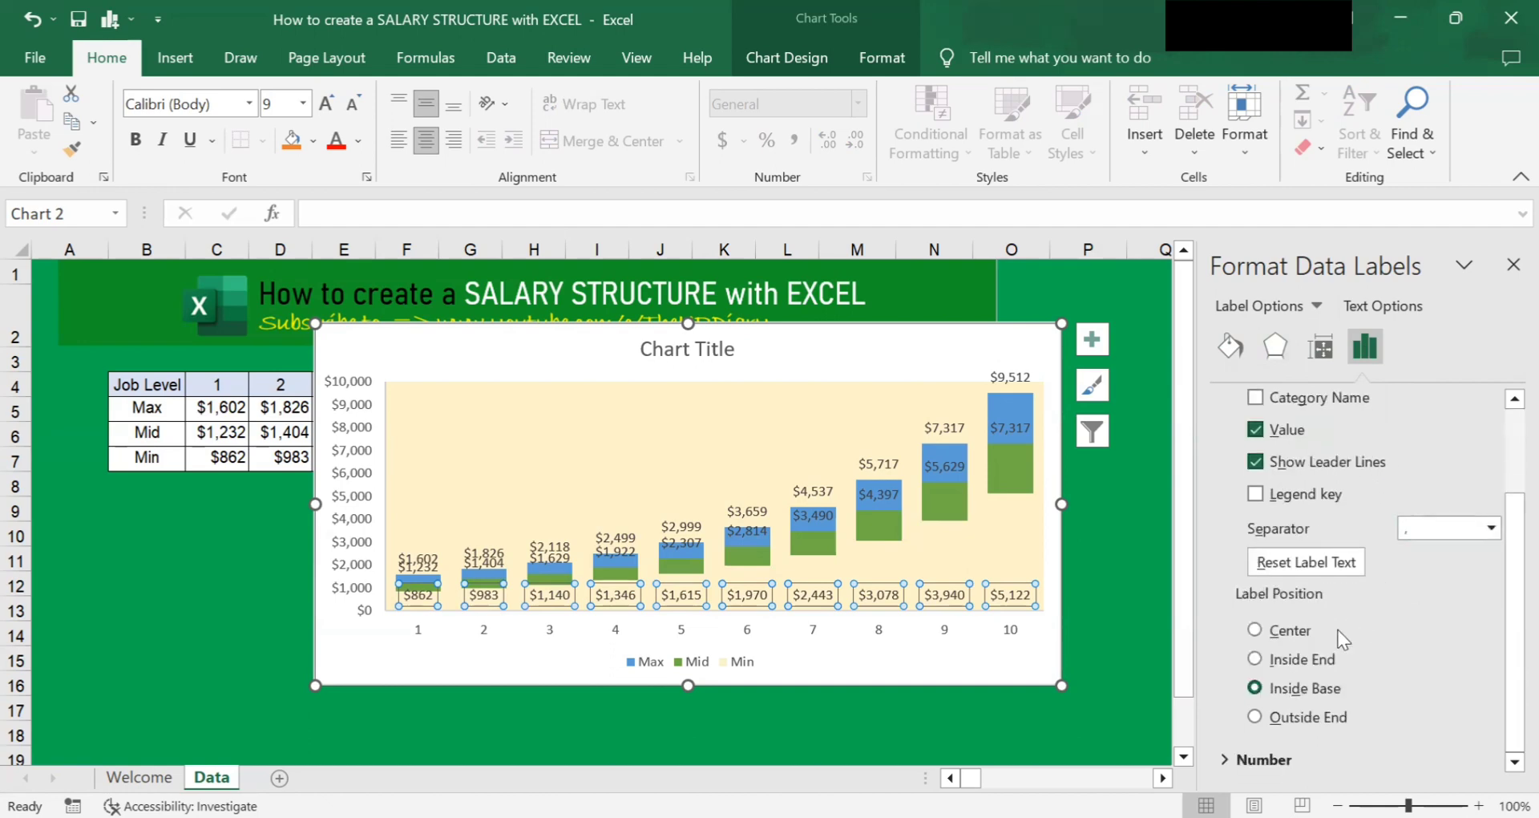
pyautogui.click(1256, 659)
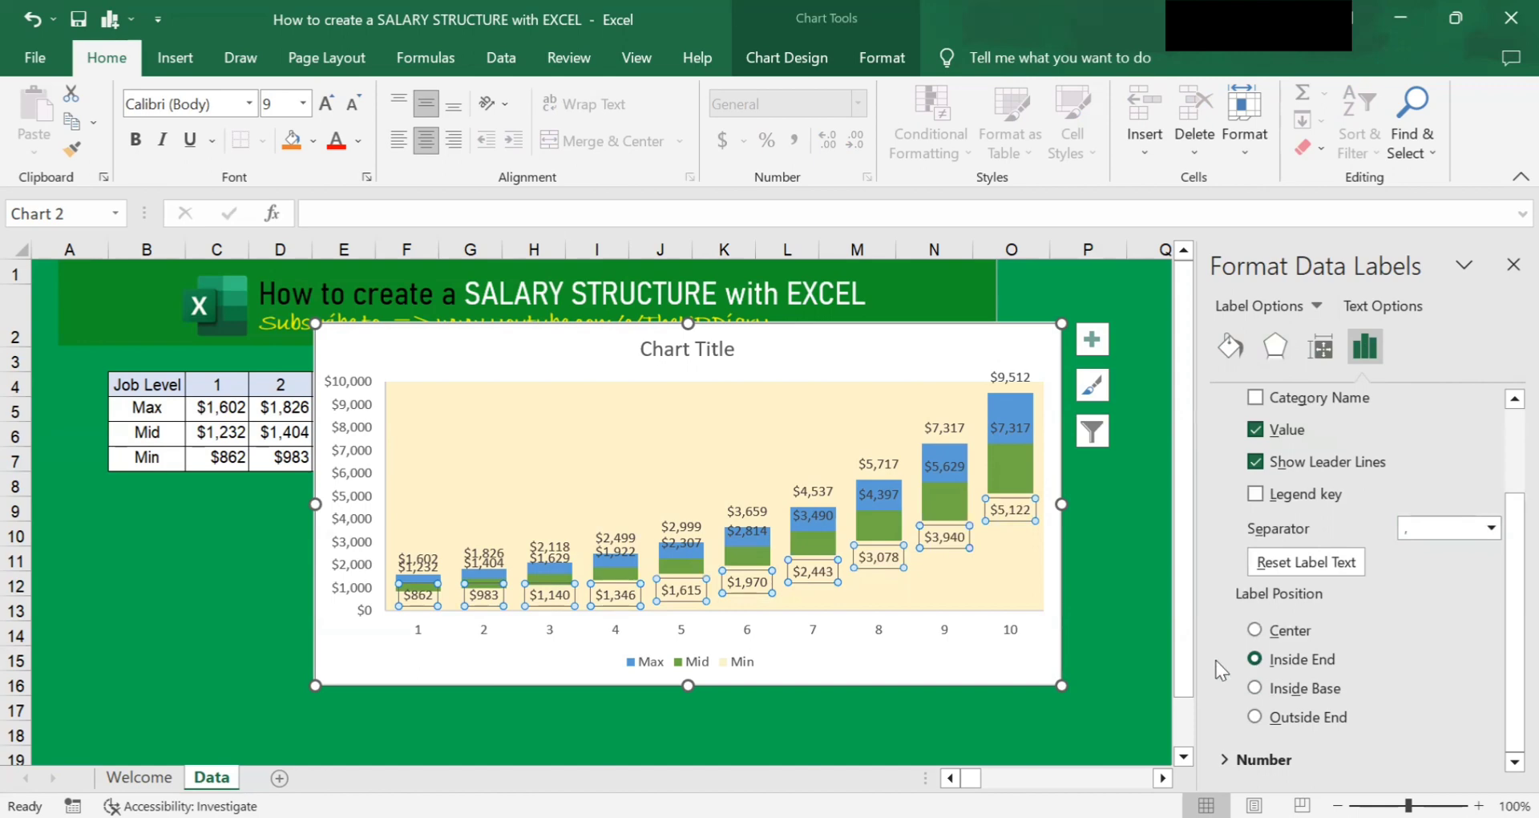
pyautogui.press('Escape')
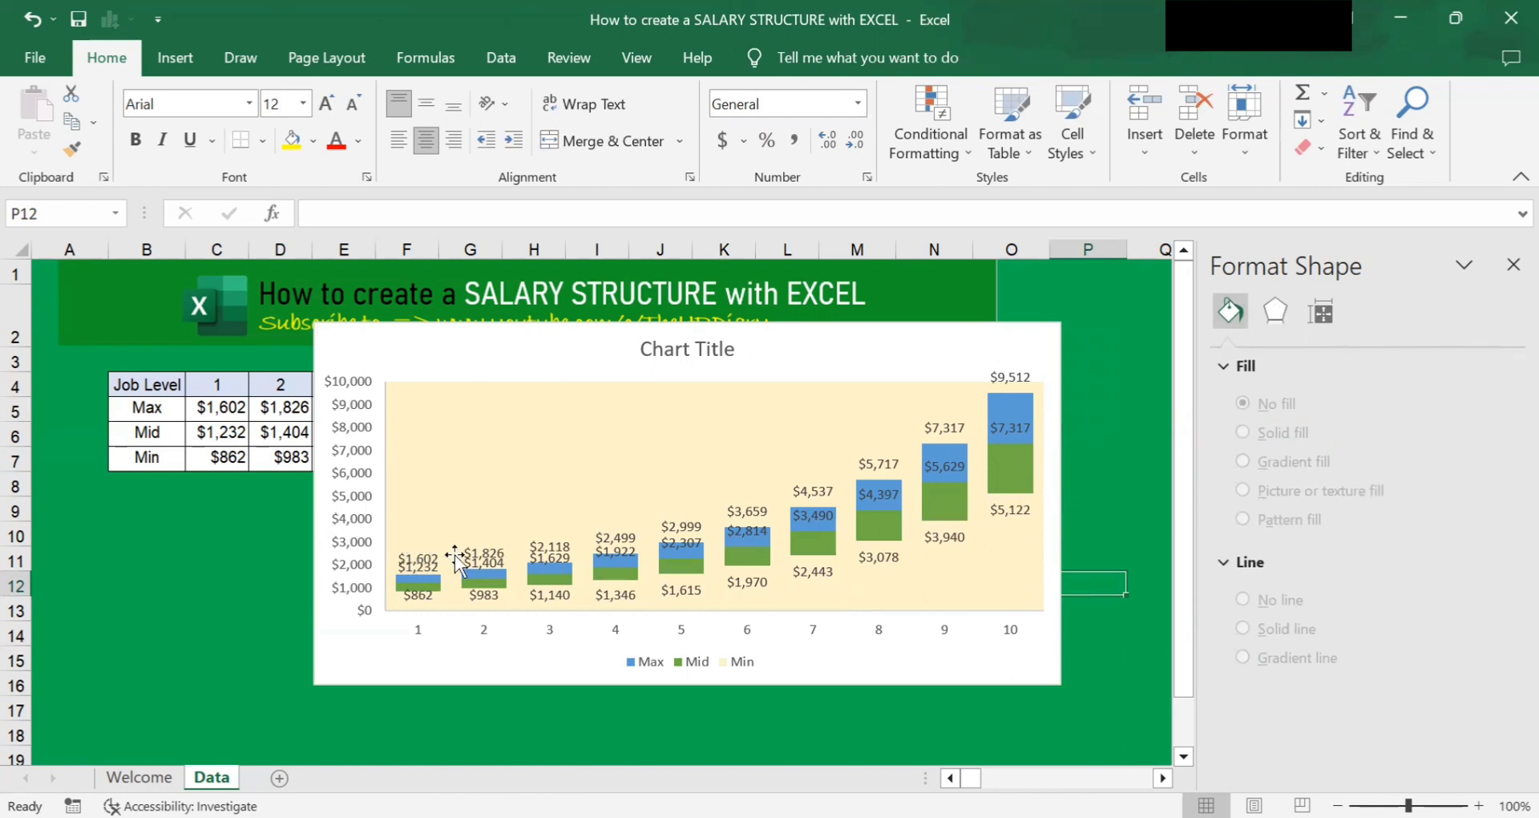
# Move the Mid series' data labels one by one for all ten job levels onto the boundary between the blue and green bar segments
pyautogui.click(682, 553)
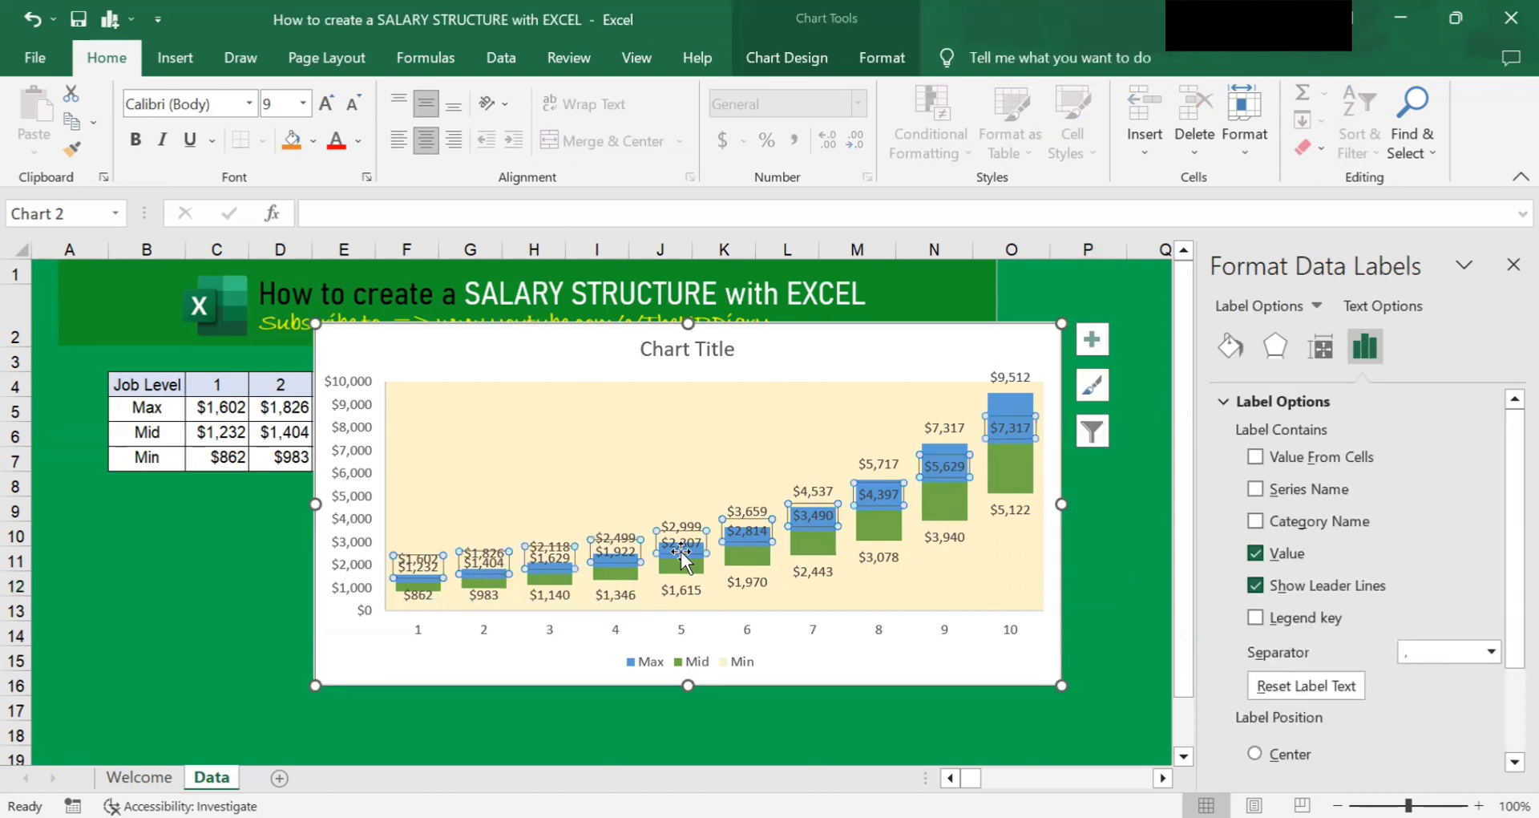
pyautogui.press('Right')
pyautogui.press('Right')
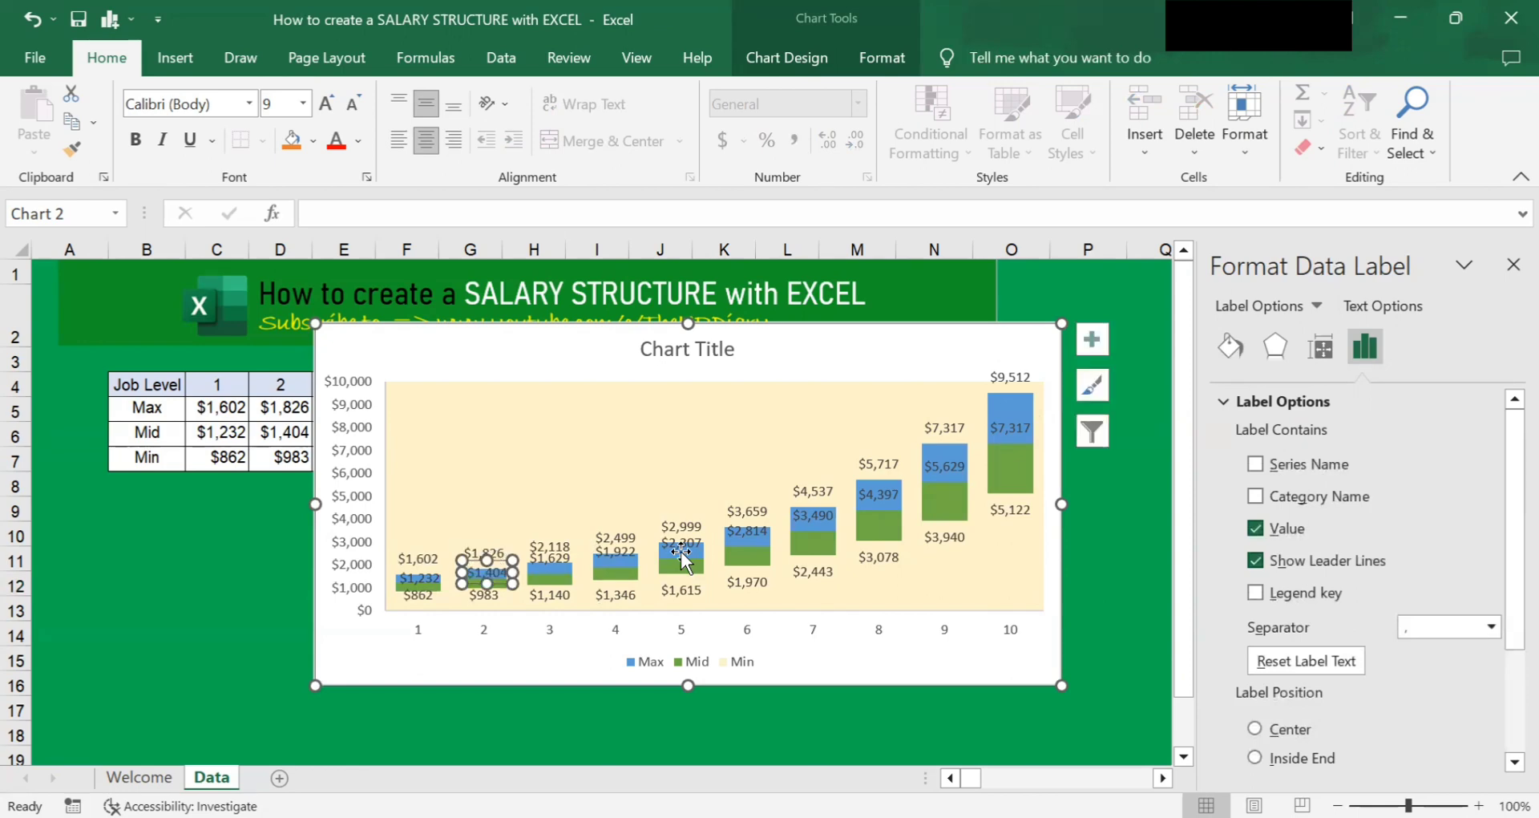
pyautogui.press('Right')
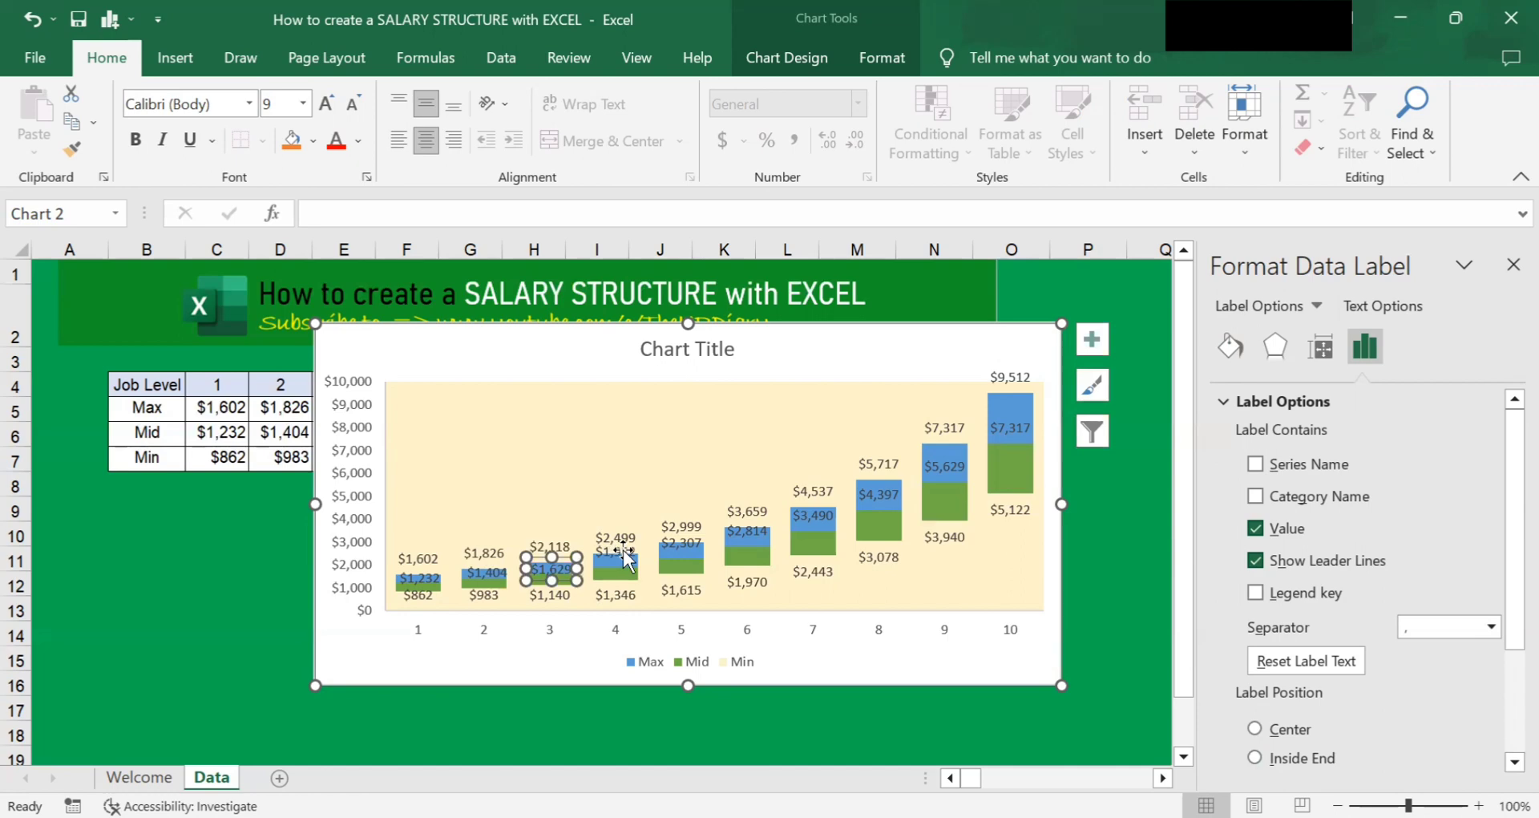
pyautogui.moveTo(623, 552); pyautogui.dragTo(819, 537)
pyautogui.click(820, 521)
pyautogui.click(895, 491)
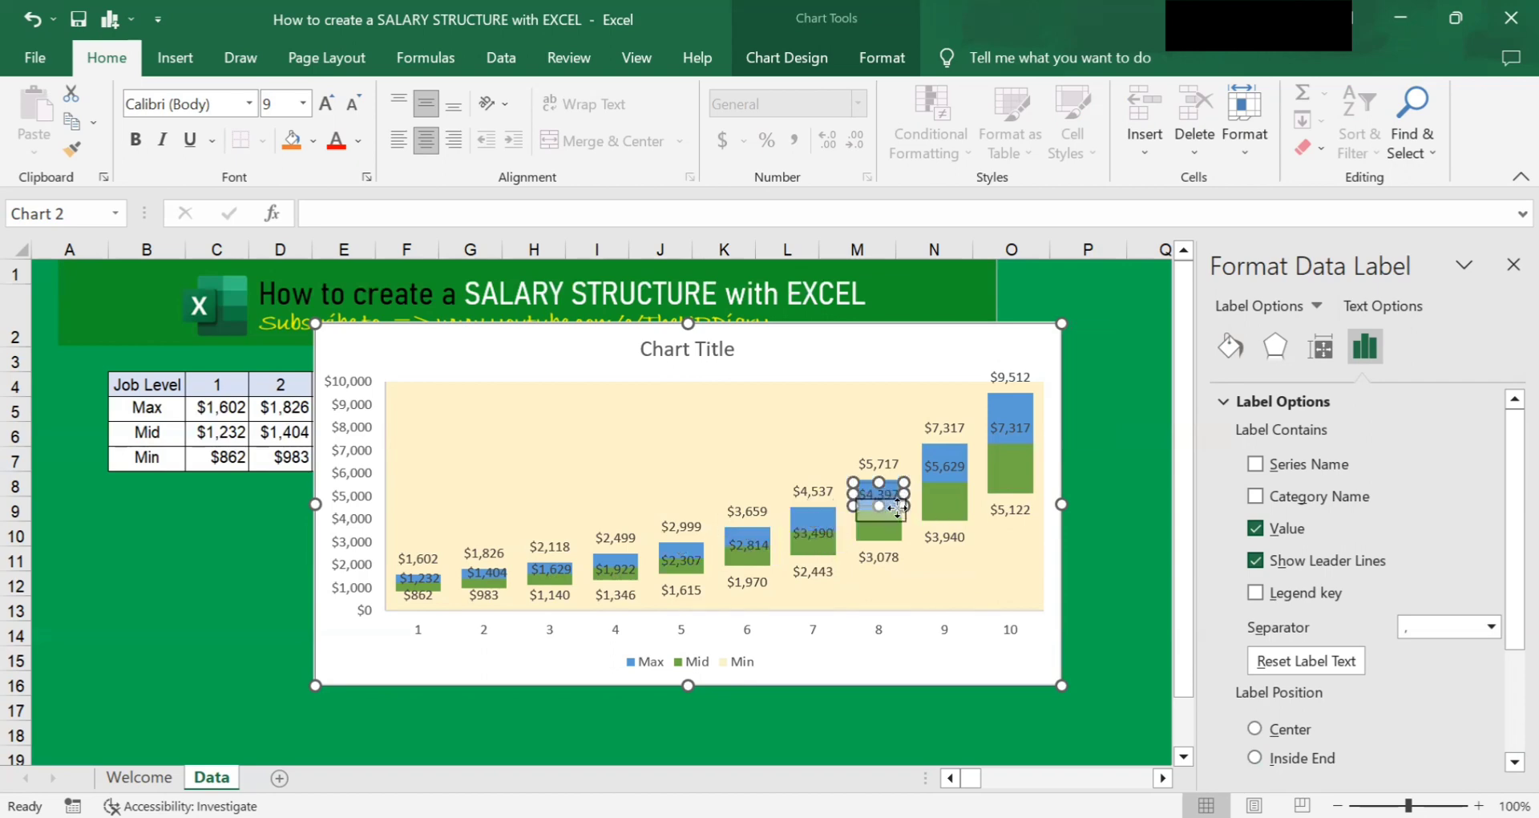
pyautogui.moveTo(895, 491); pyautogui.dragTo(954, 478)
pyautogui.click(1019, 427)
pyautogui.moveTo(1019, 427); pyautogui.dragTo(1020, 435)
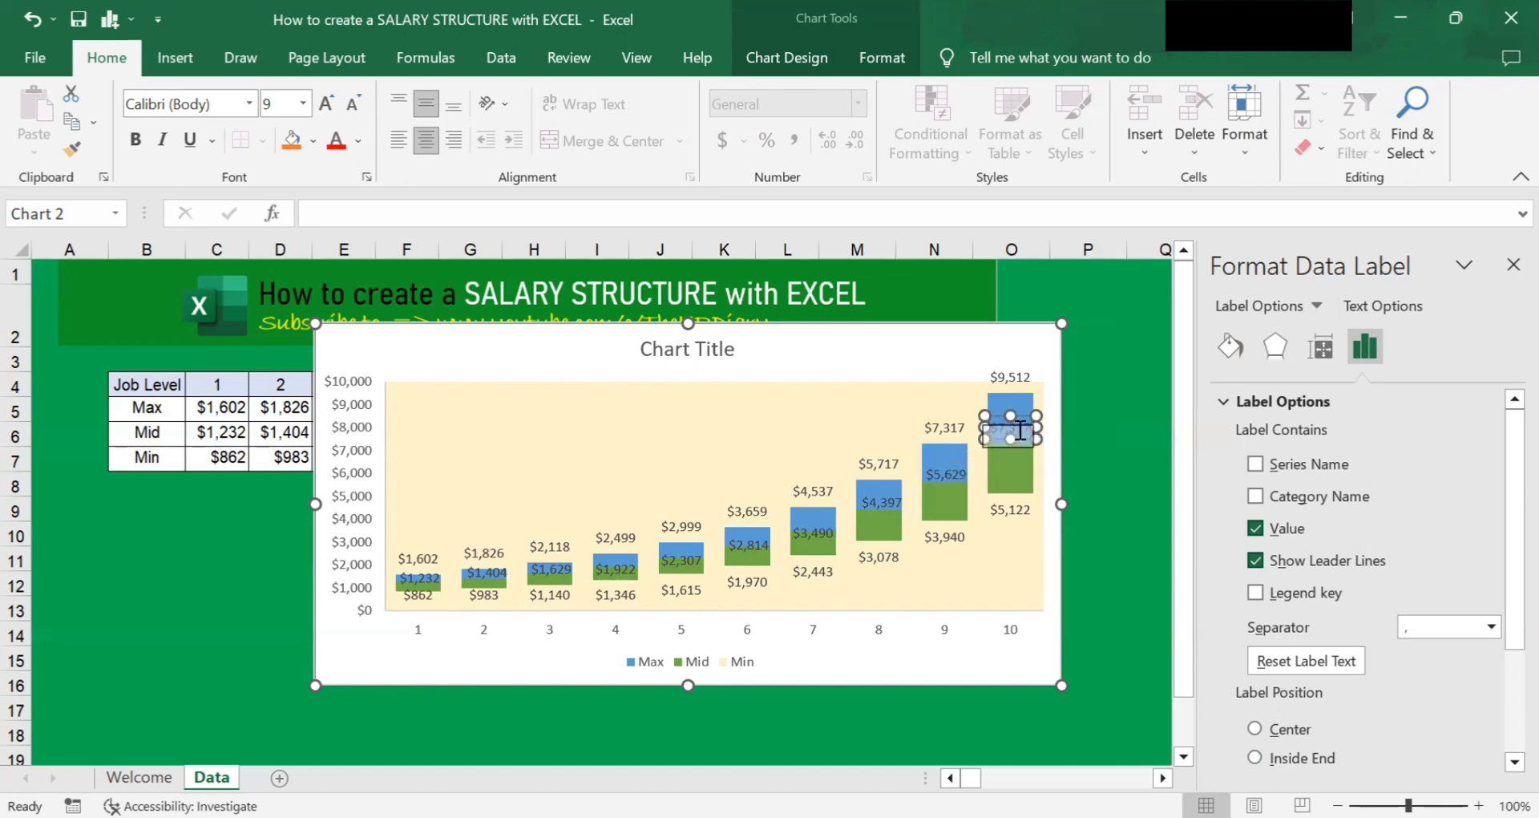
# Enlarge the chart's plot area upward to just below the chart title
pyautogui.click(732, 386)
pyautogui.click(732, 391)
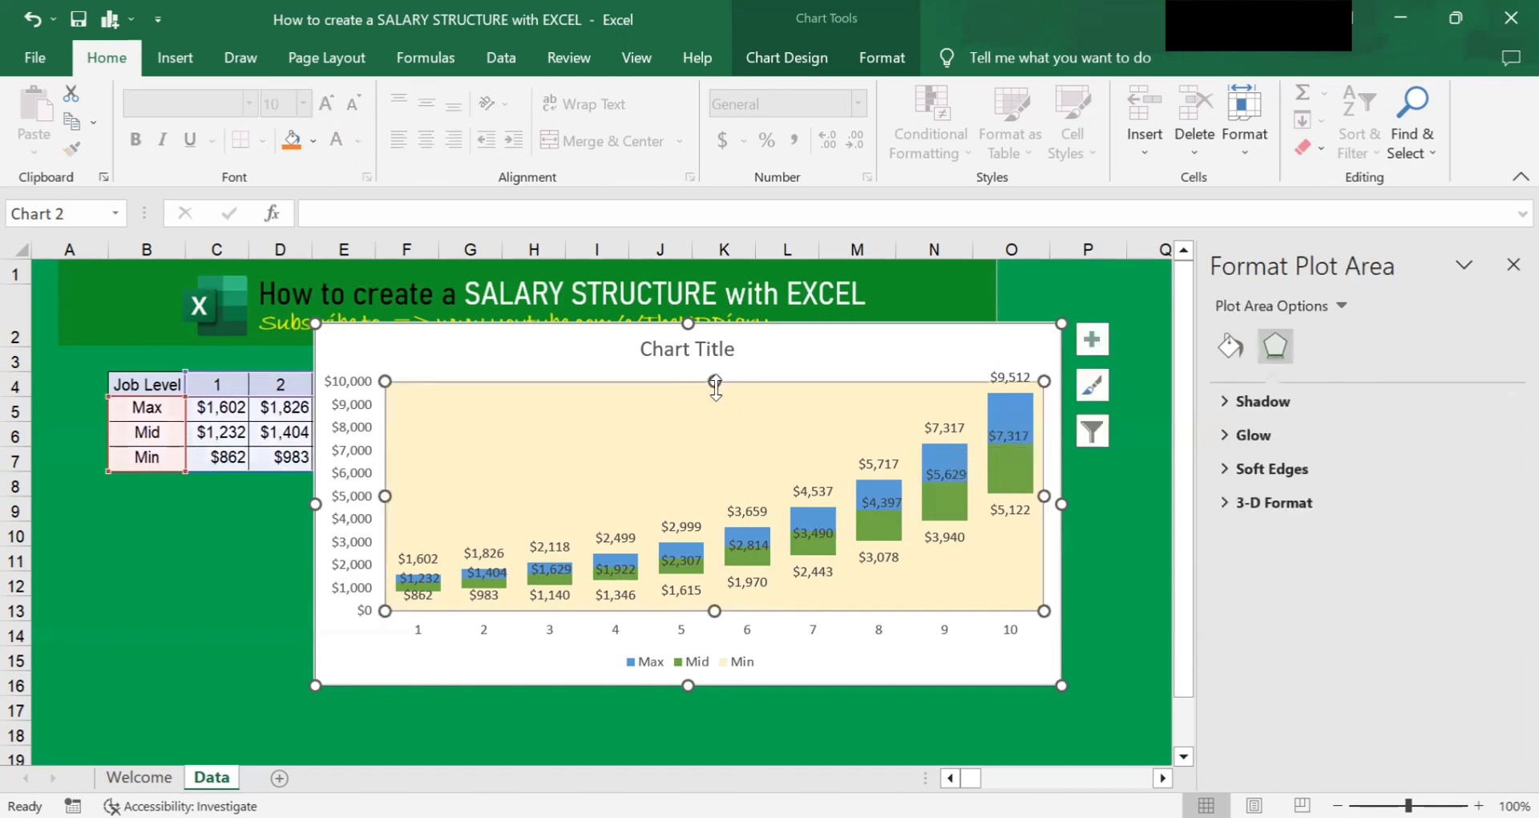
pyautogui.moveTo(715, 381); pyautogui.dragTo(711, 361)
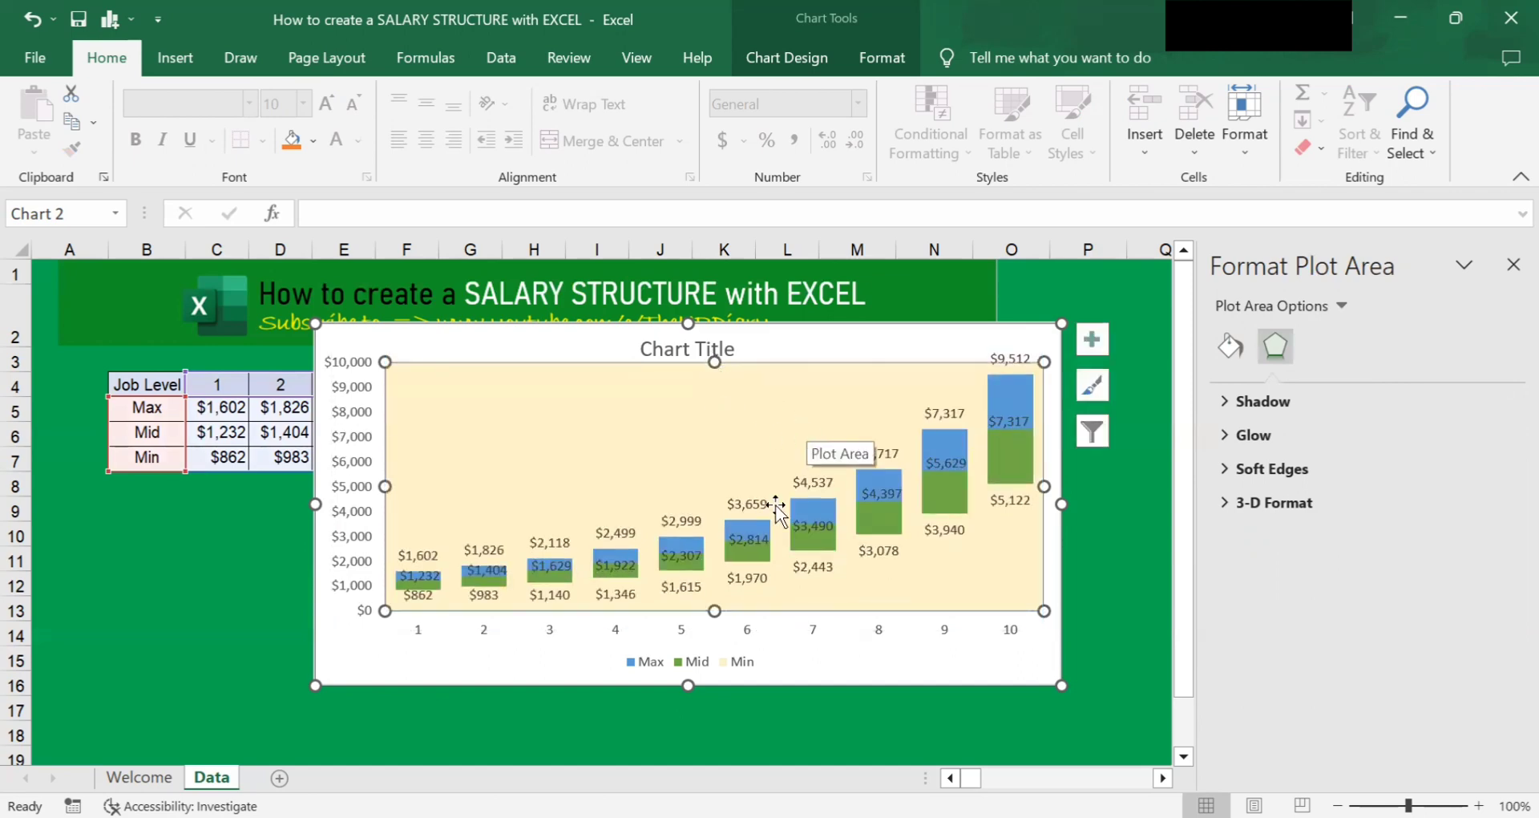
# Make the chart taller by extending its lower edge down to about row 18, and deselect the chart
pyautogui.click(804, 349)
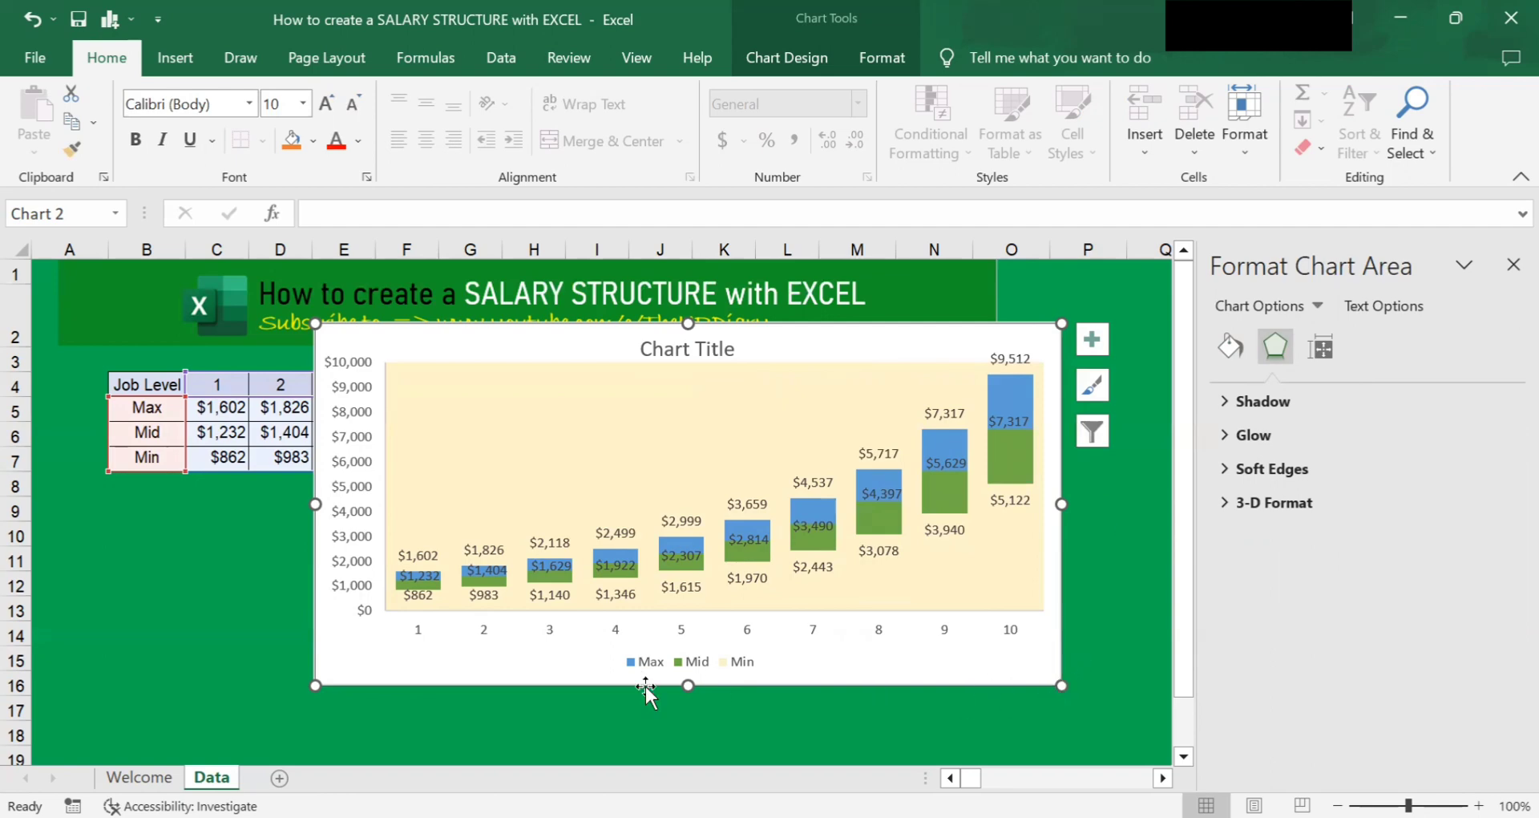
pyautogui.moveTo(688, 685); pyautogui.dragTo(689, 726)
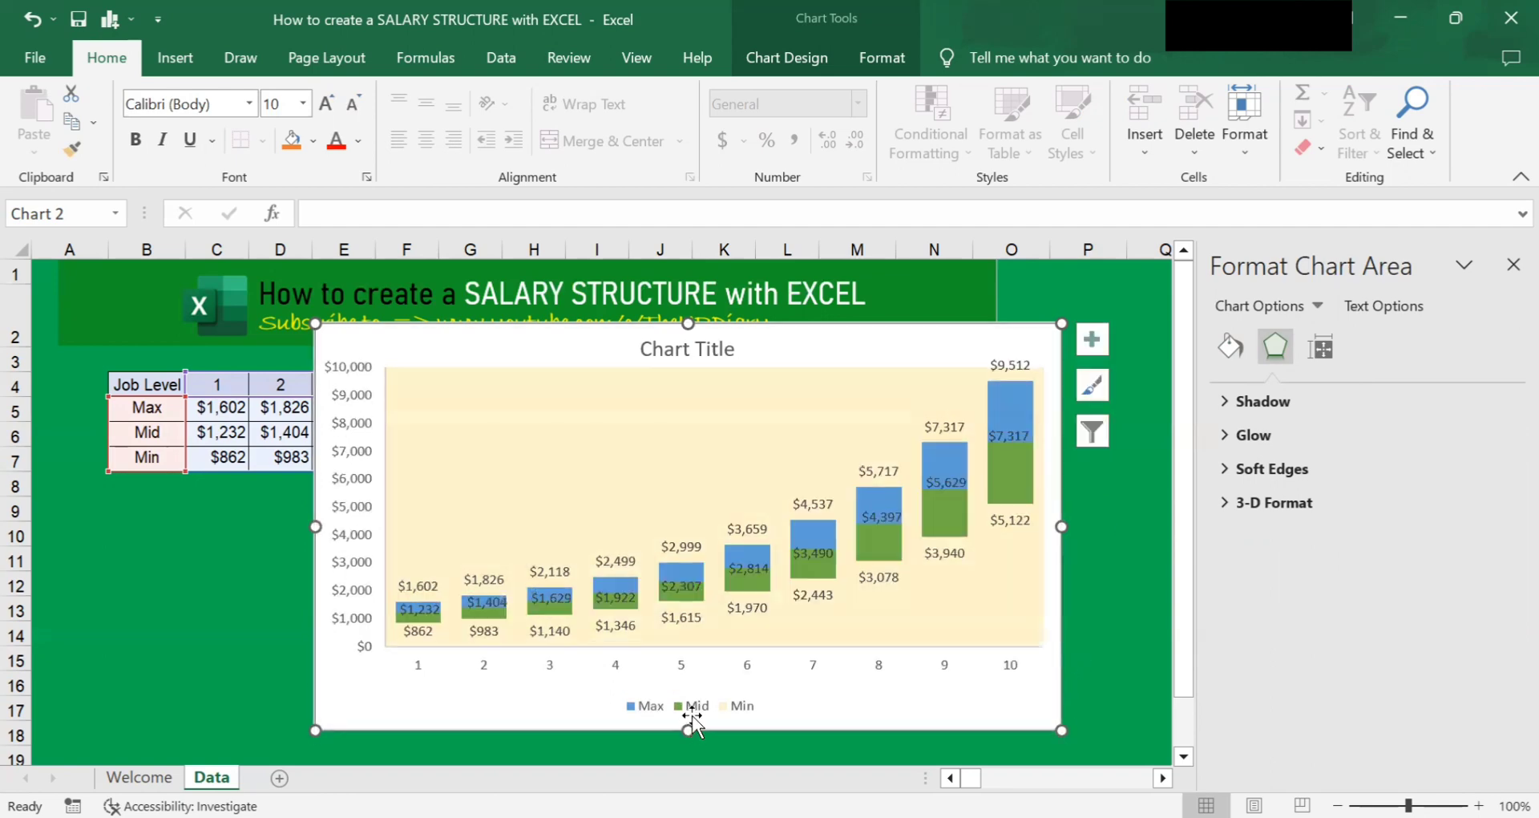
pyautogui.click(868, 518)
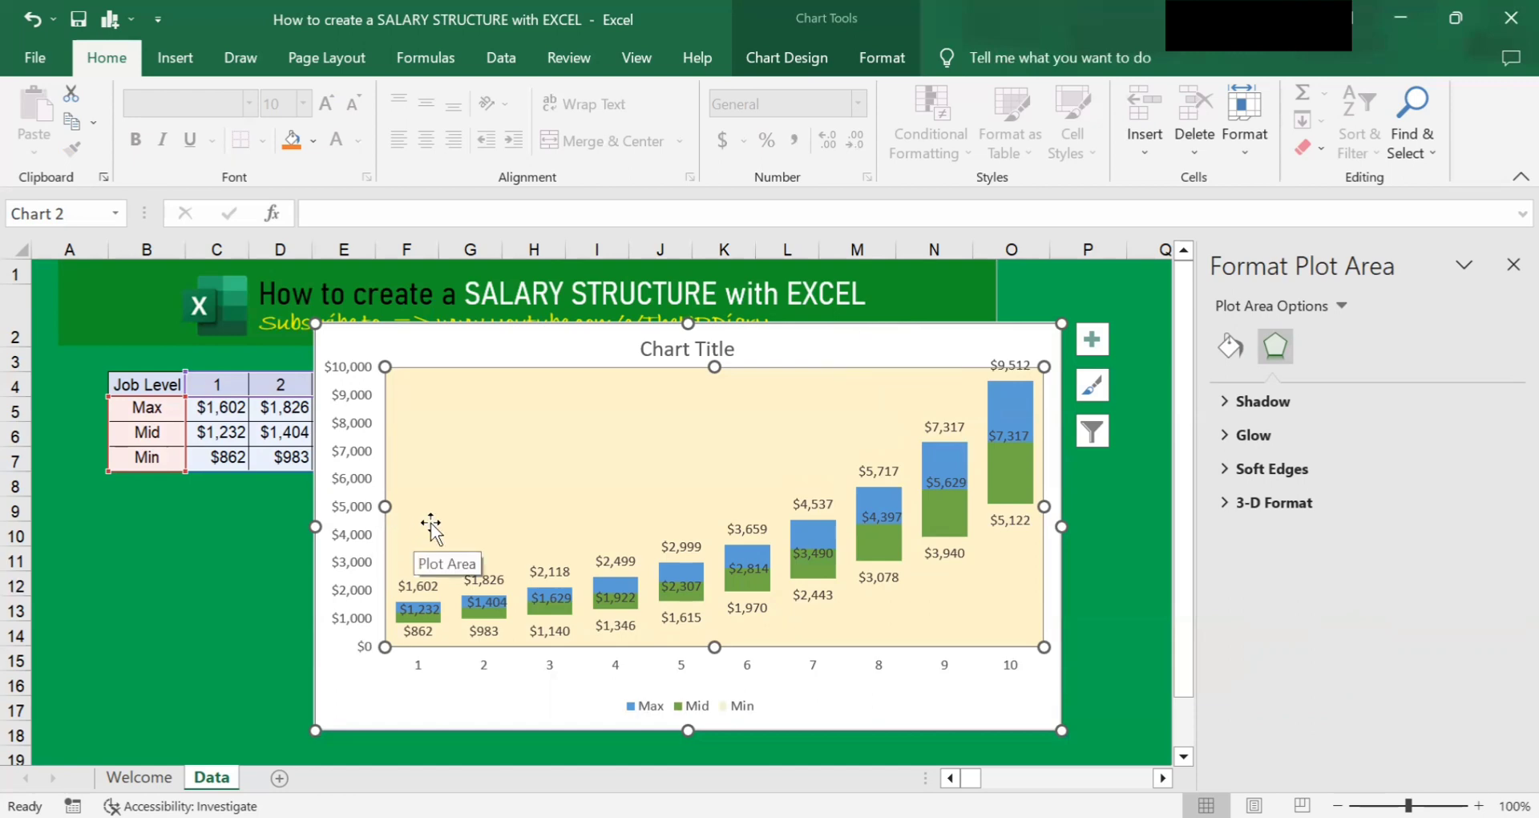
pyautogui.click(986, 311)
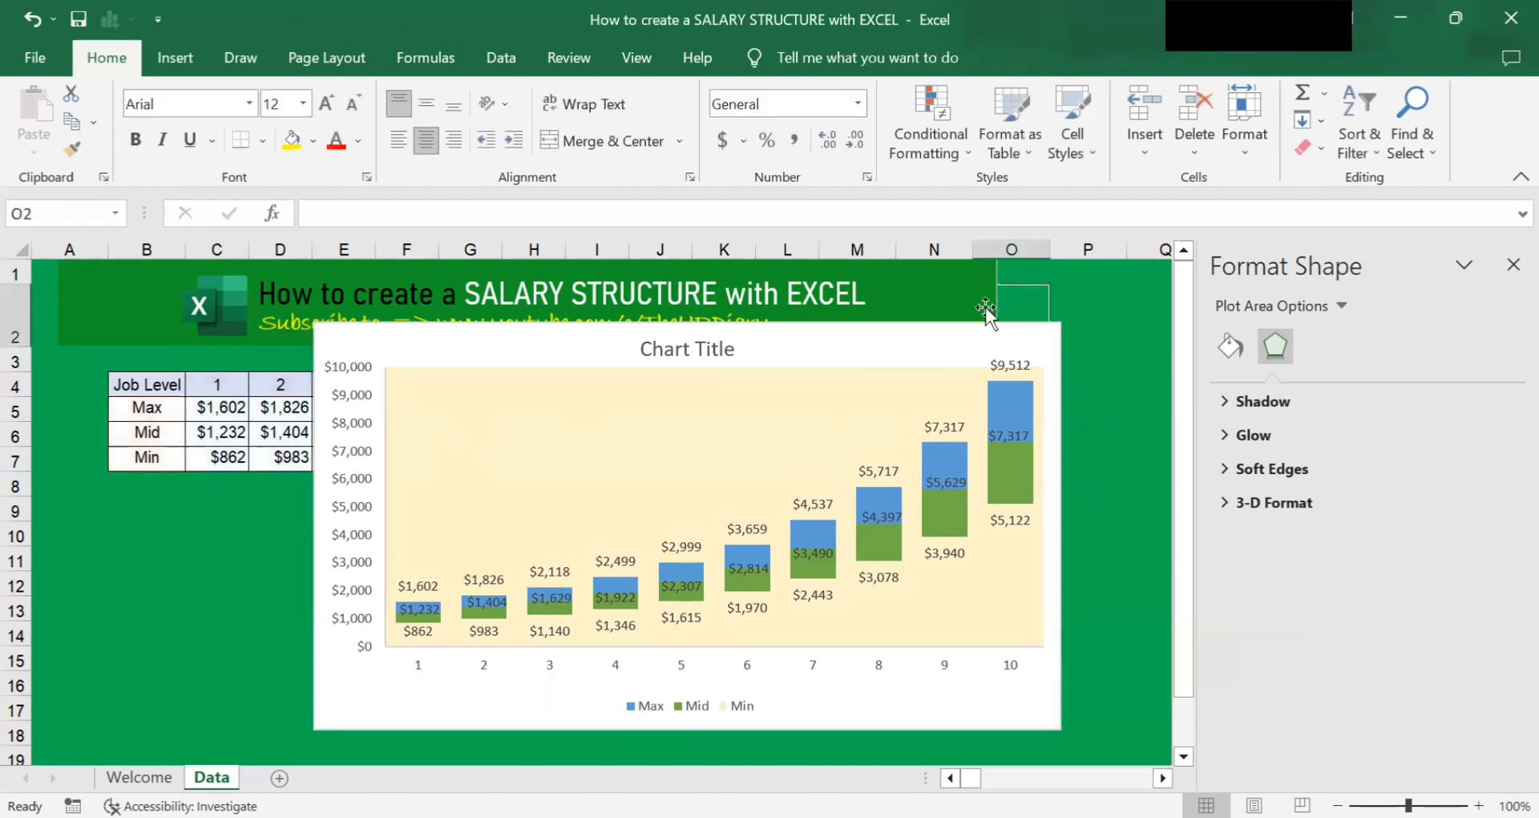
# Add axis titles to the chart and rename the horizontal axis title as "Job Level"
pyautogui.click(856, 349)
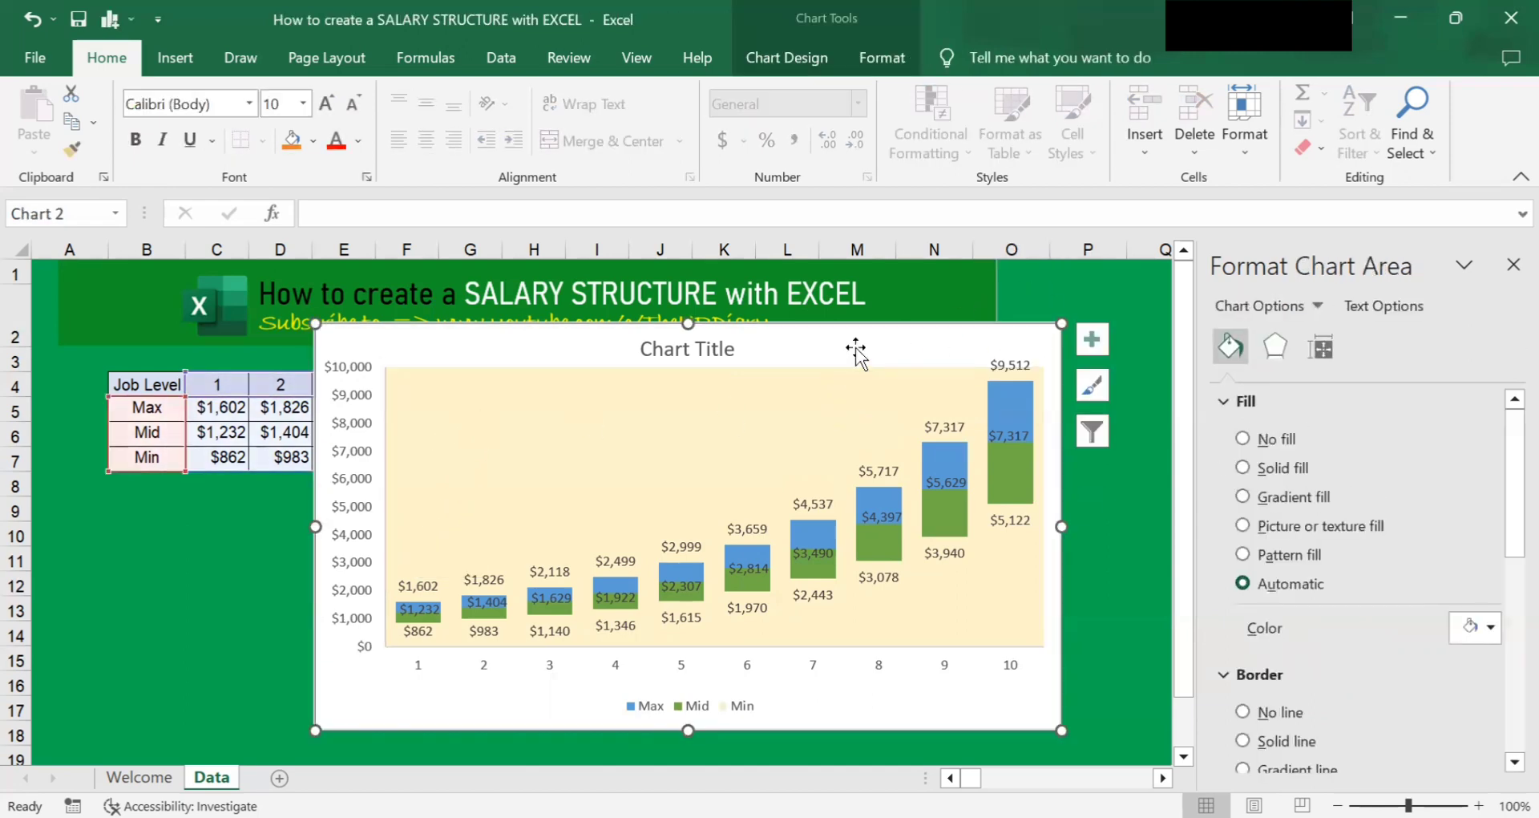
pyautogui.click(1092, 343)
pyautogui.click(1144, 405)
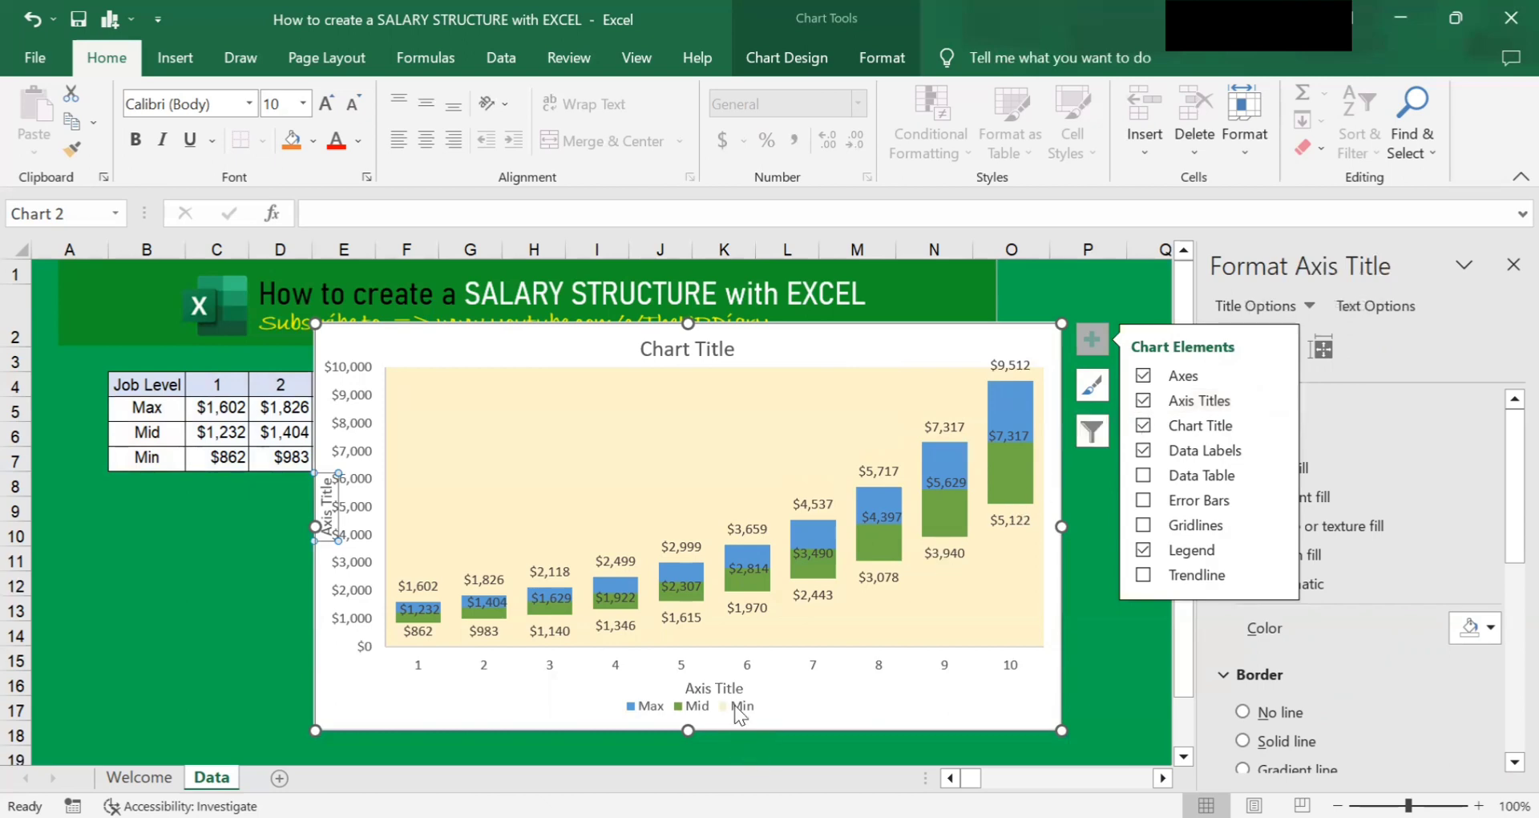
pyautogui.click(704, 688)
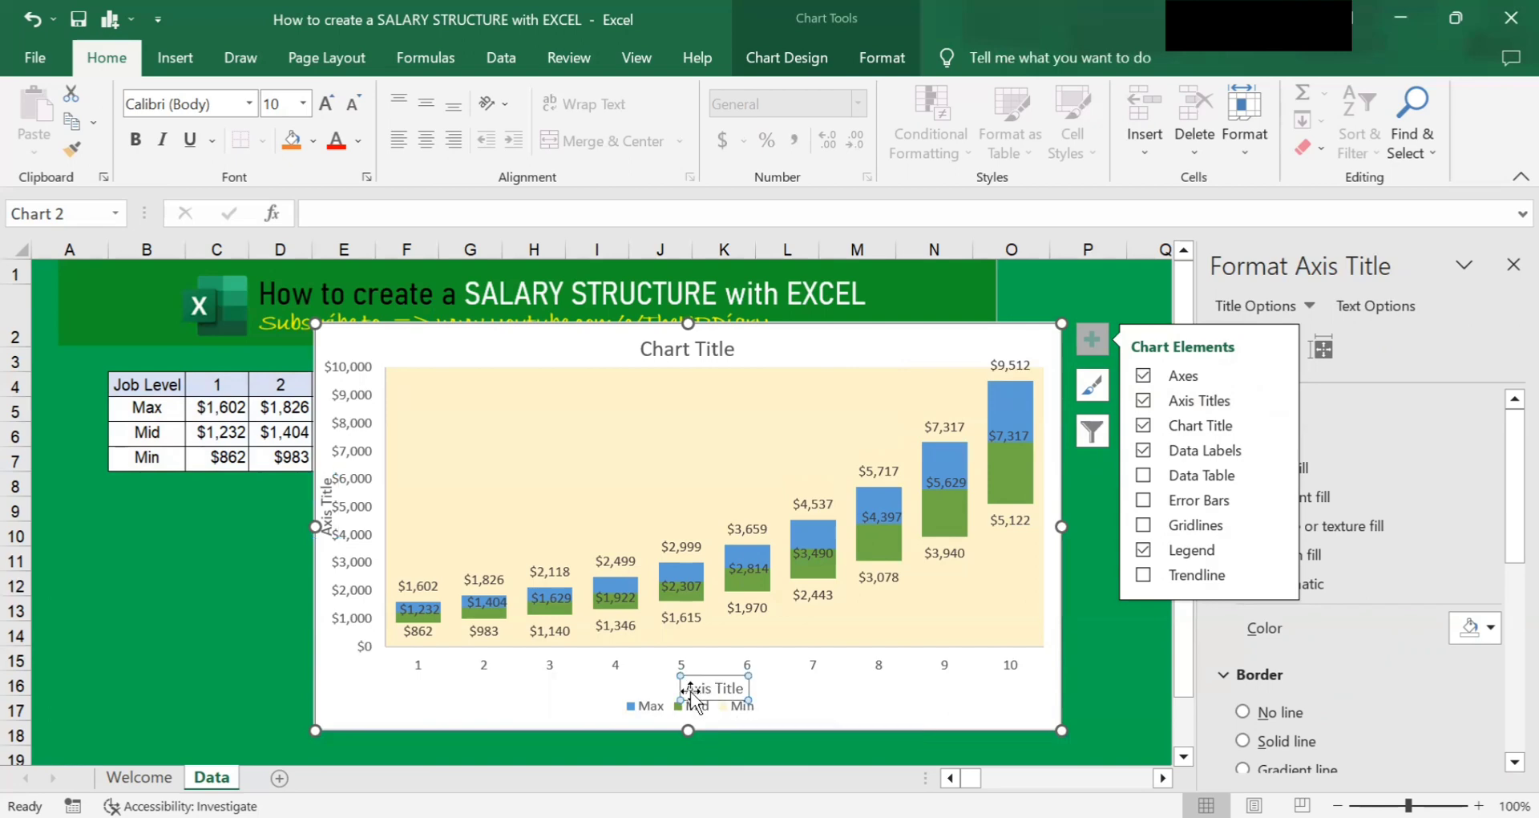
pyautogui.moveTo(691, 688); pyautogui.dragTo(777, 690)
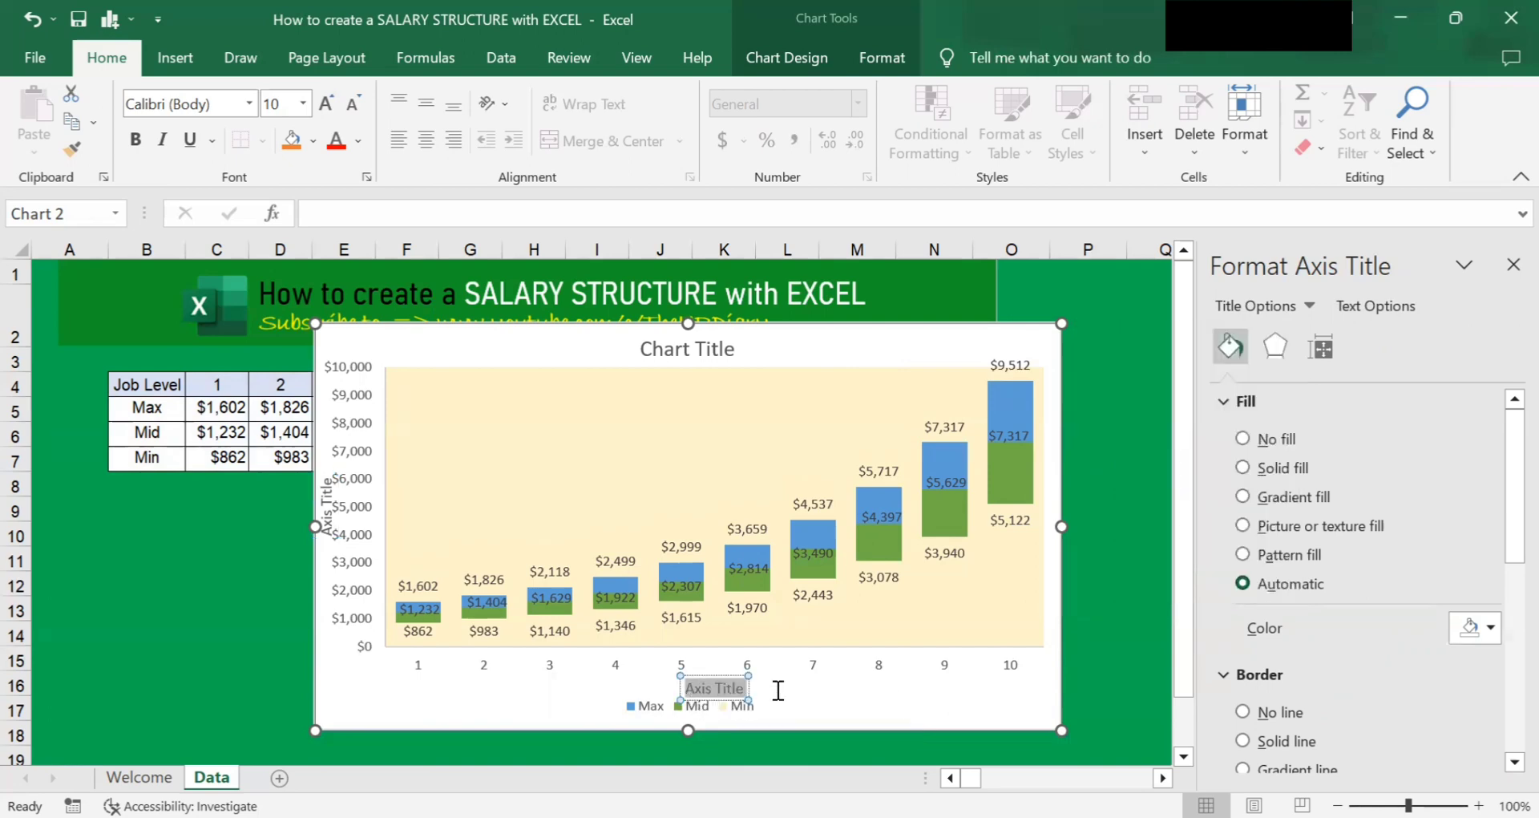
pyautogui.write('Job')
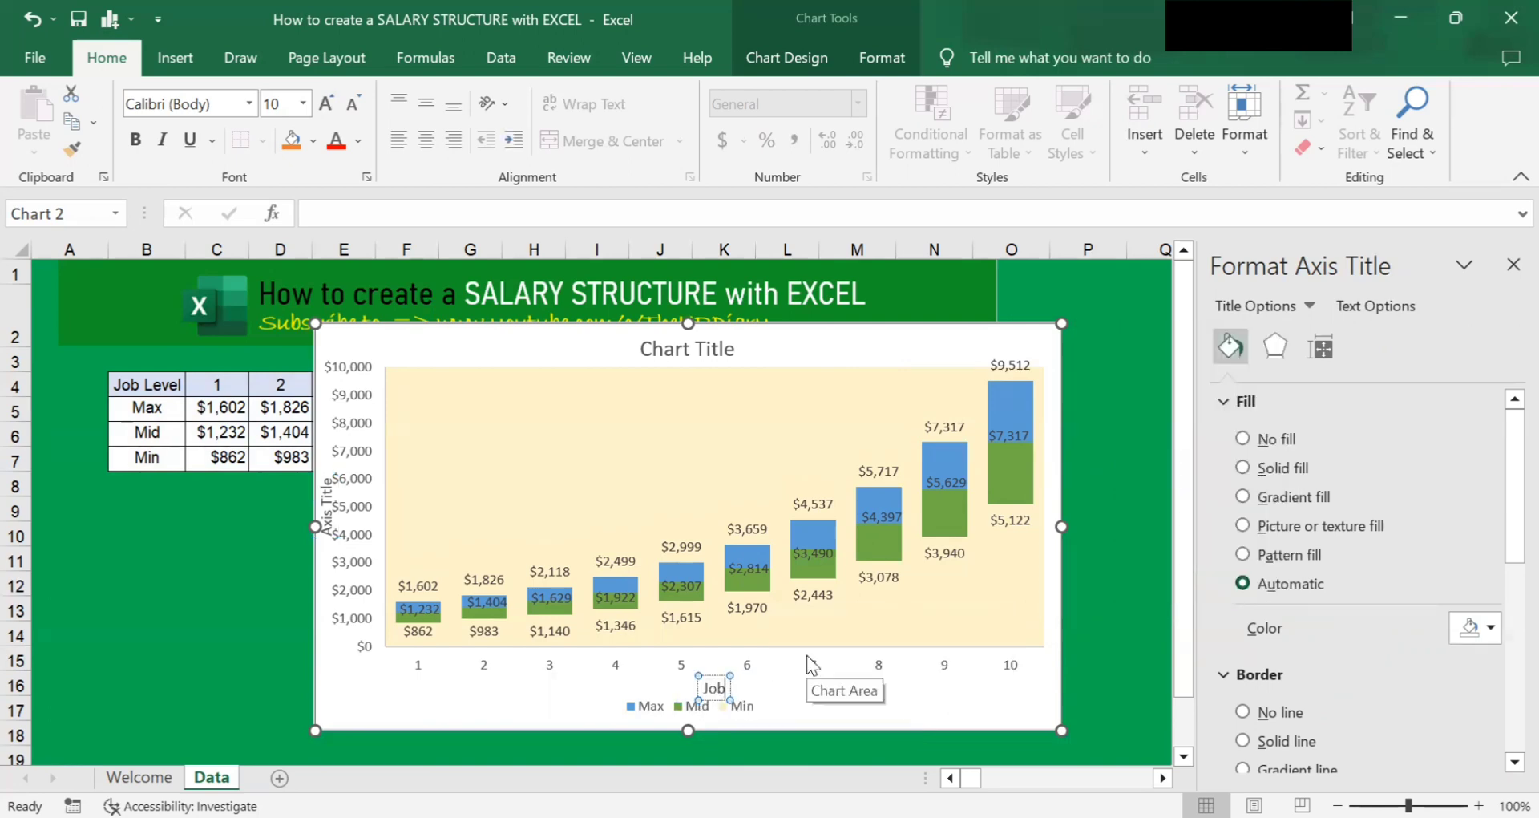
pyautogui.write(' Level')
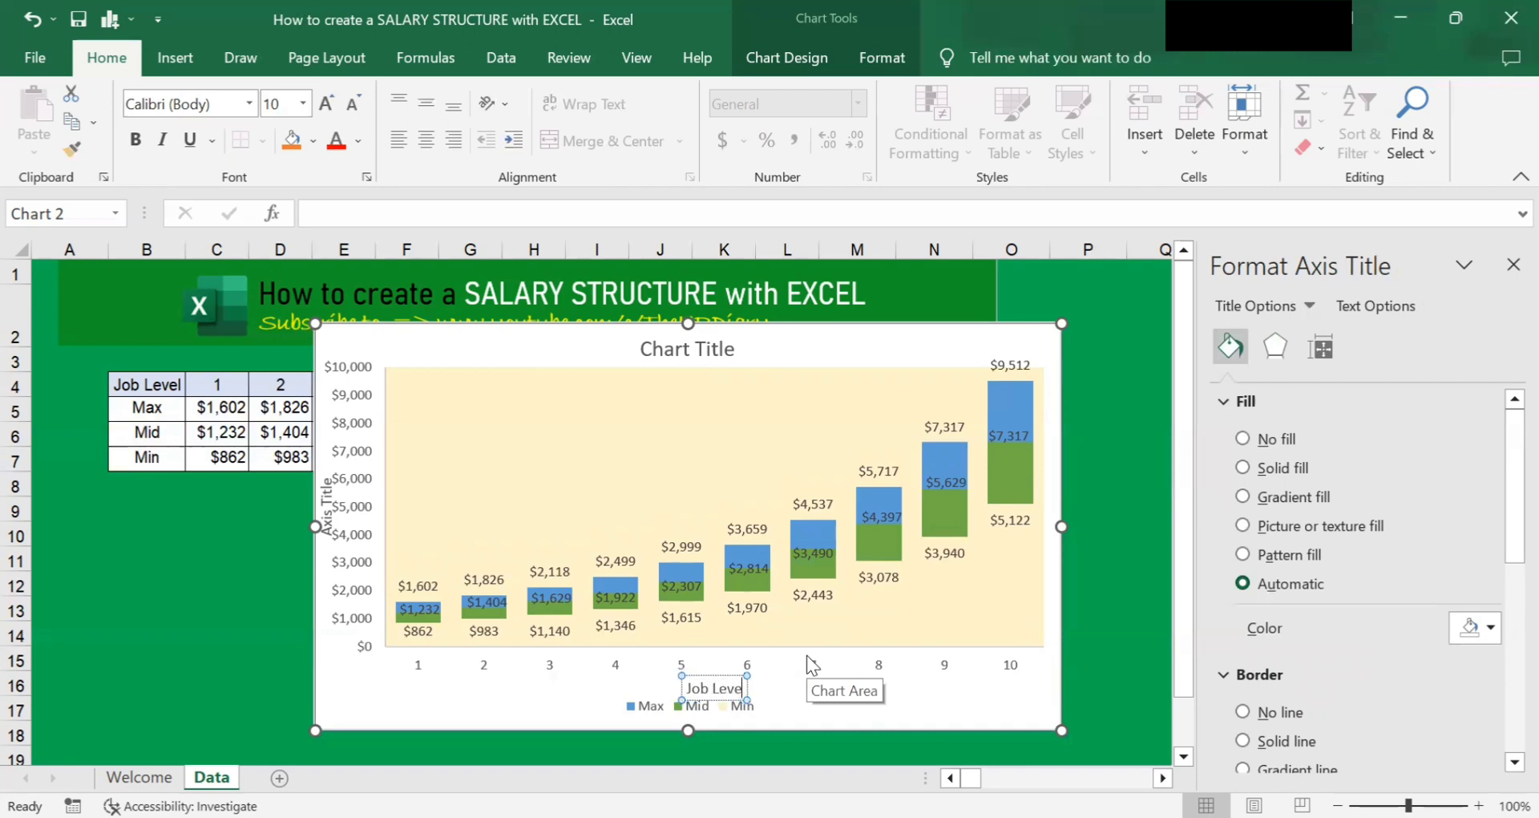
# Shift the chart's plot area slightly right and down so the value axis labels clear the vertical axis title
pyautogui.click(298, 638)
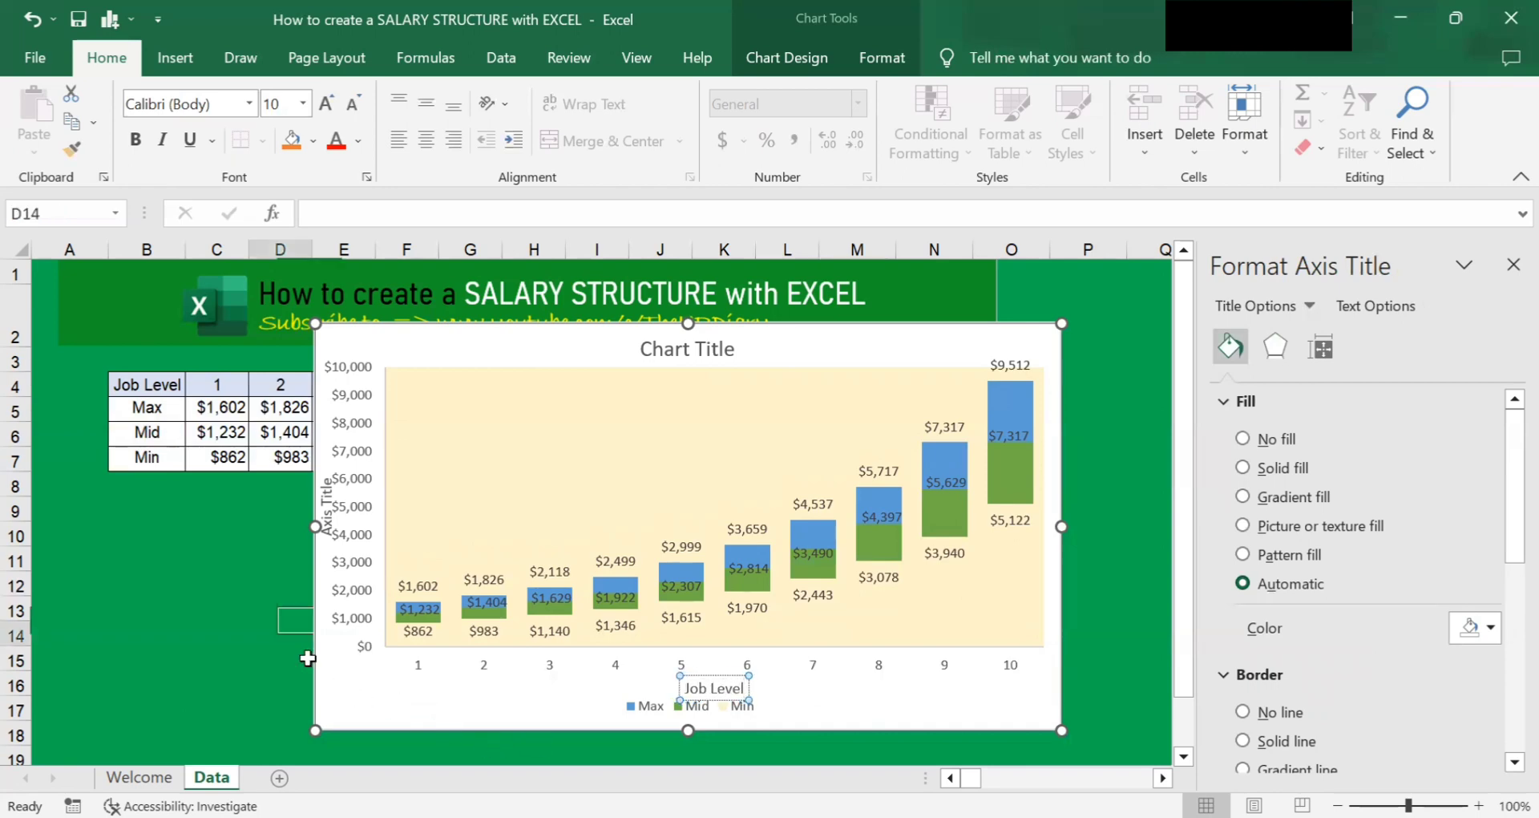
pyautogui.click(332, 536)
pyautogui.click(399, 512)
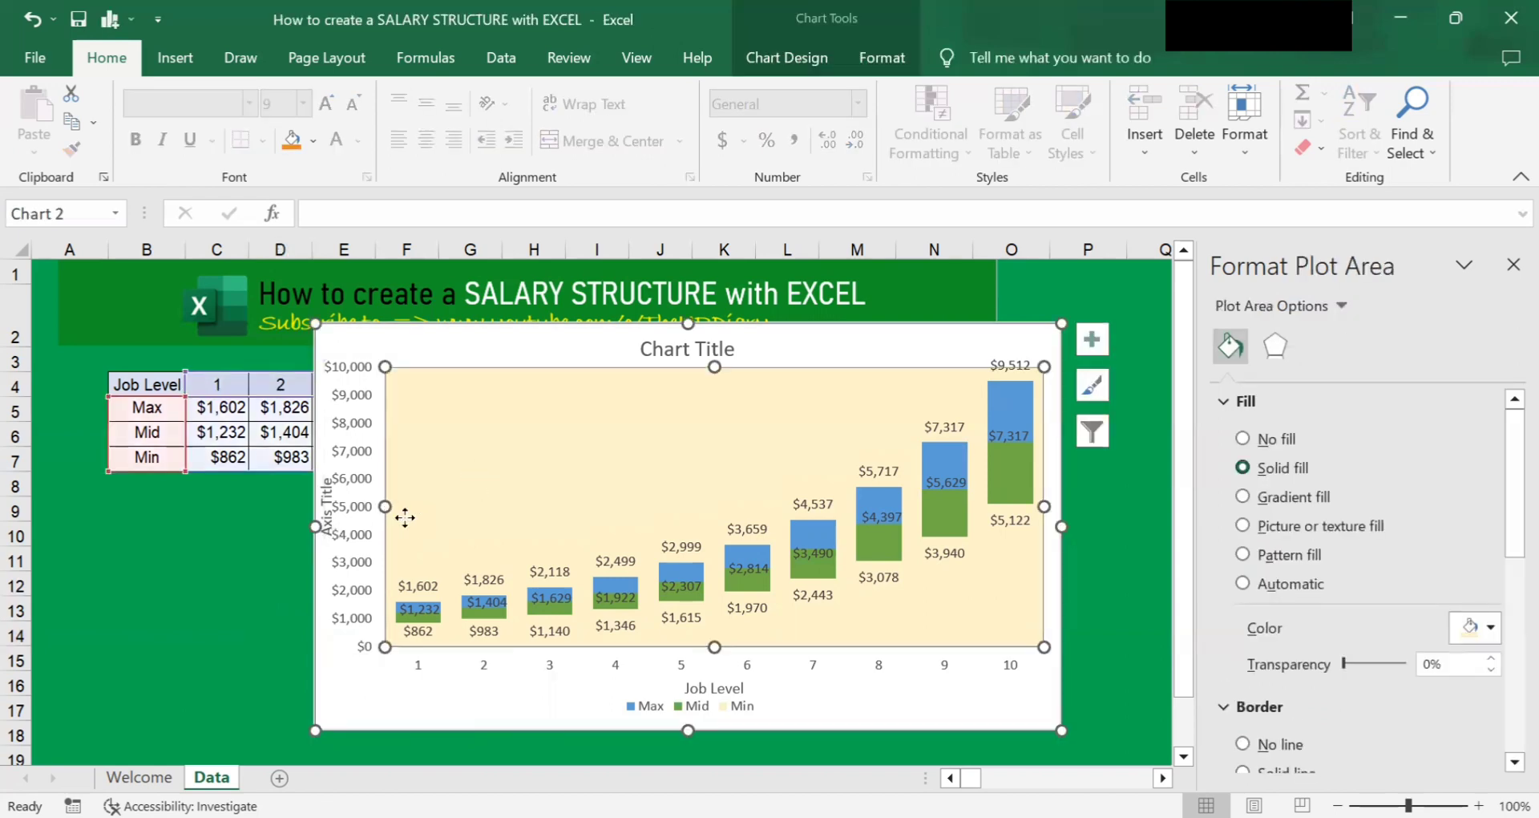
pyautogui.moveTo(405, 517); pyautogui.dragTo(412, 527)
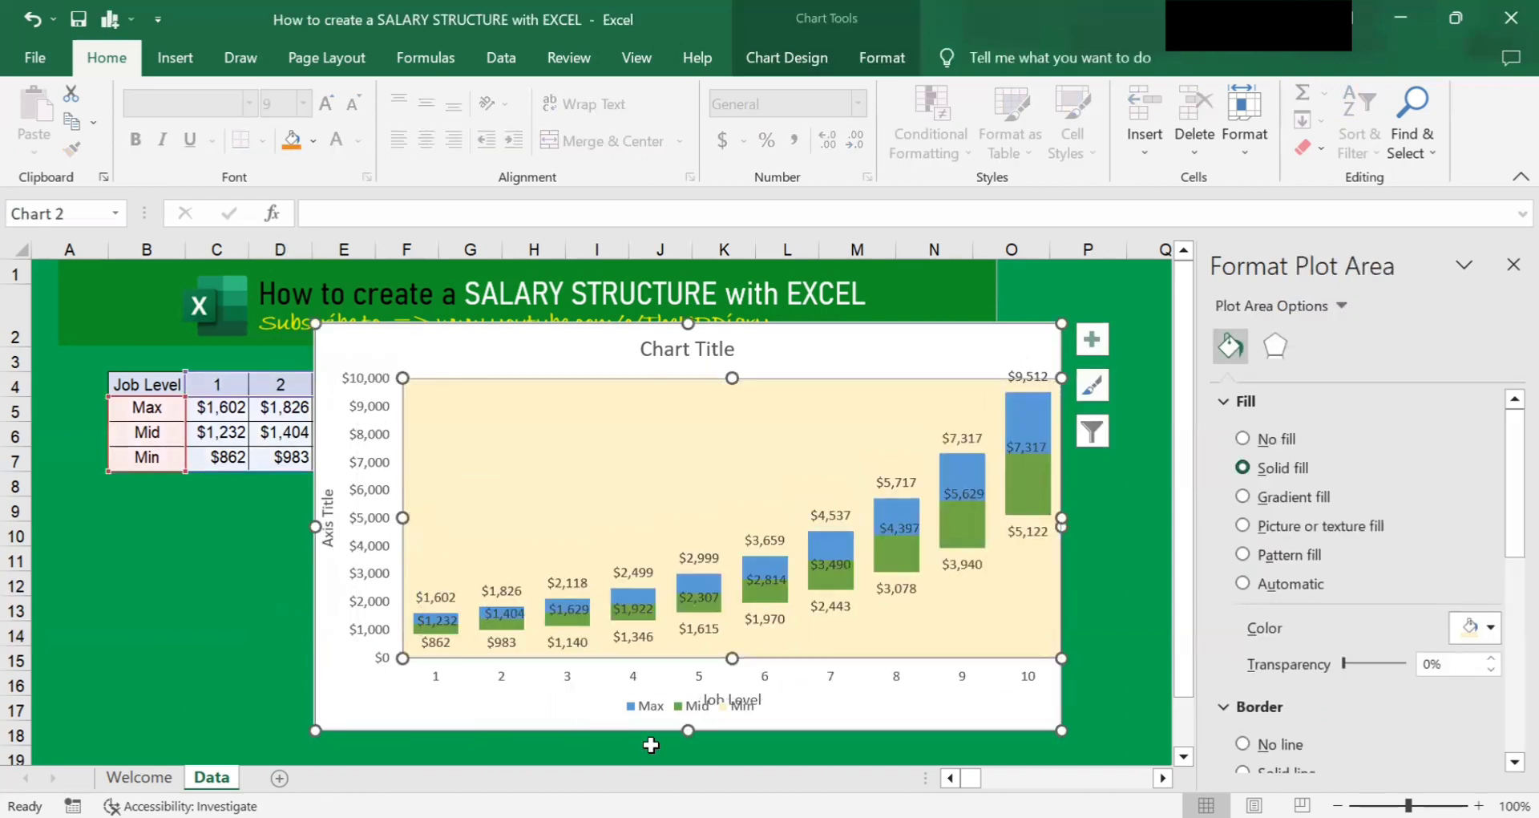
# Rename the vertical axis title as "Salary"
pyautogui.click(328, 521)
pyautogui.tripleClick(328, 521)
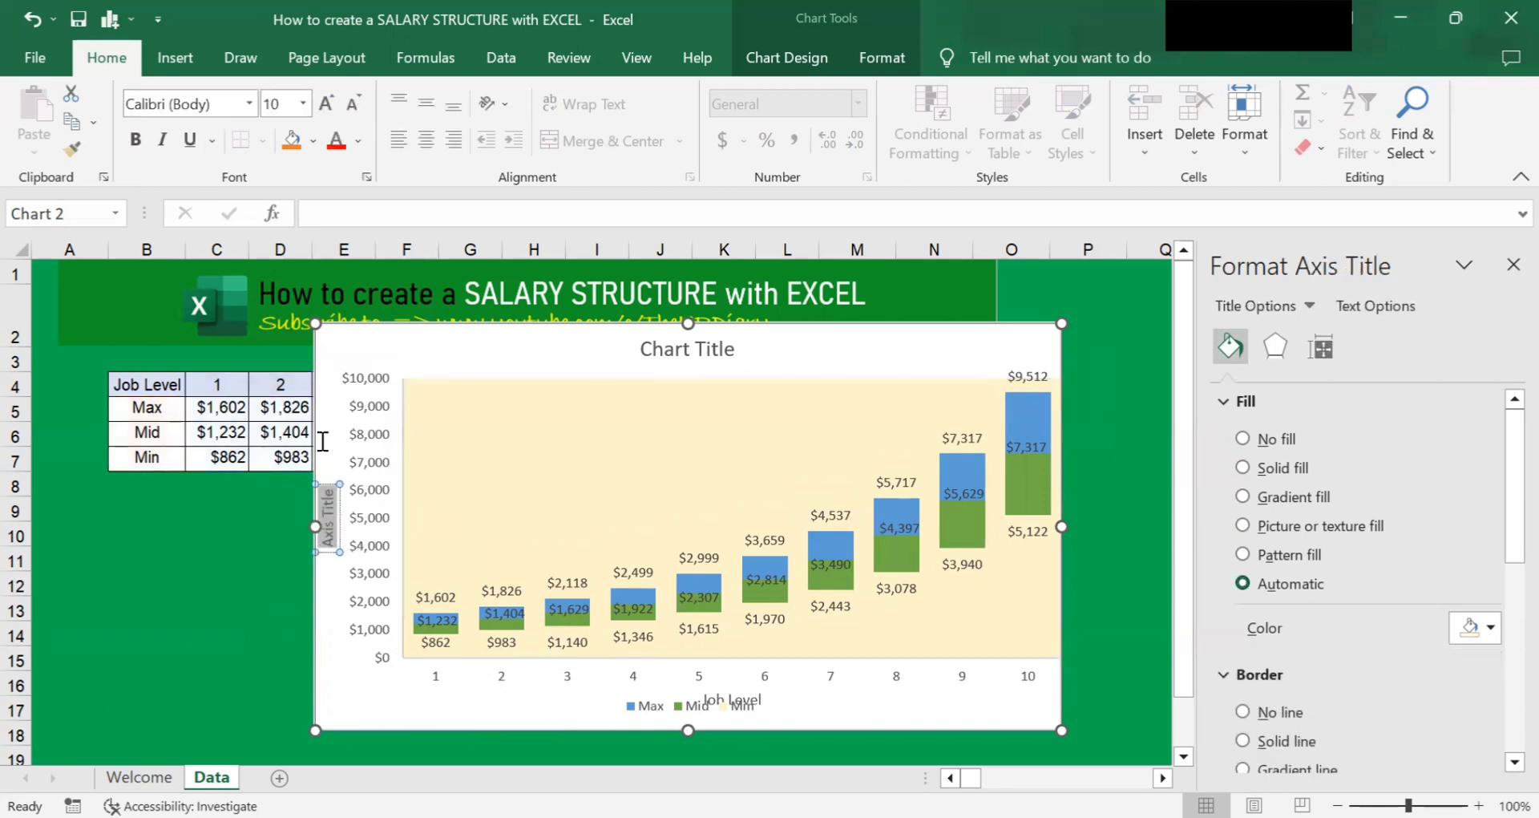
pyautogui.write('Salary')
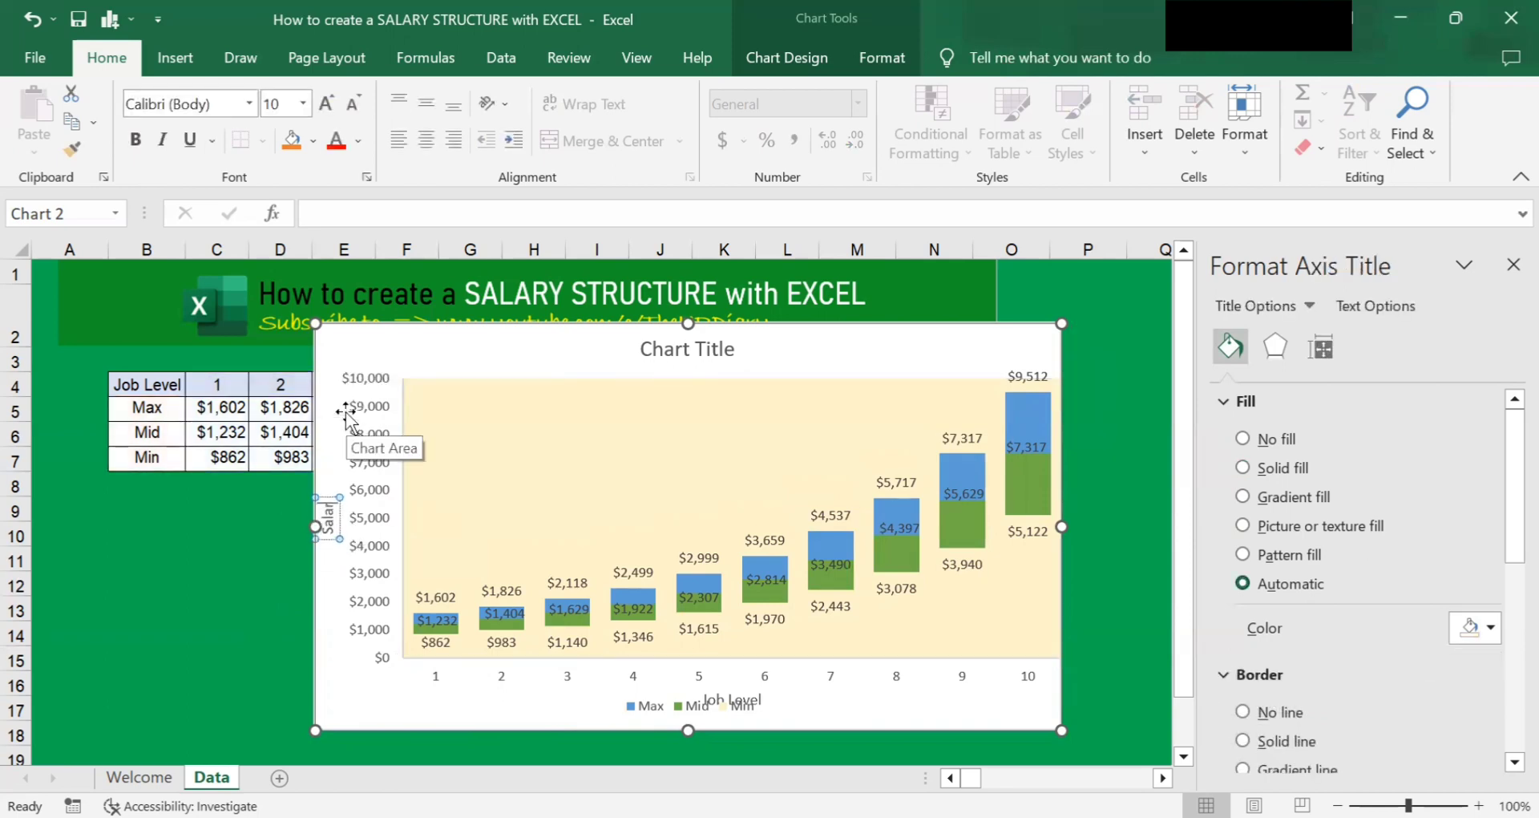
pyautogui.click(204, 686)
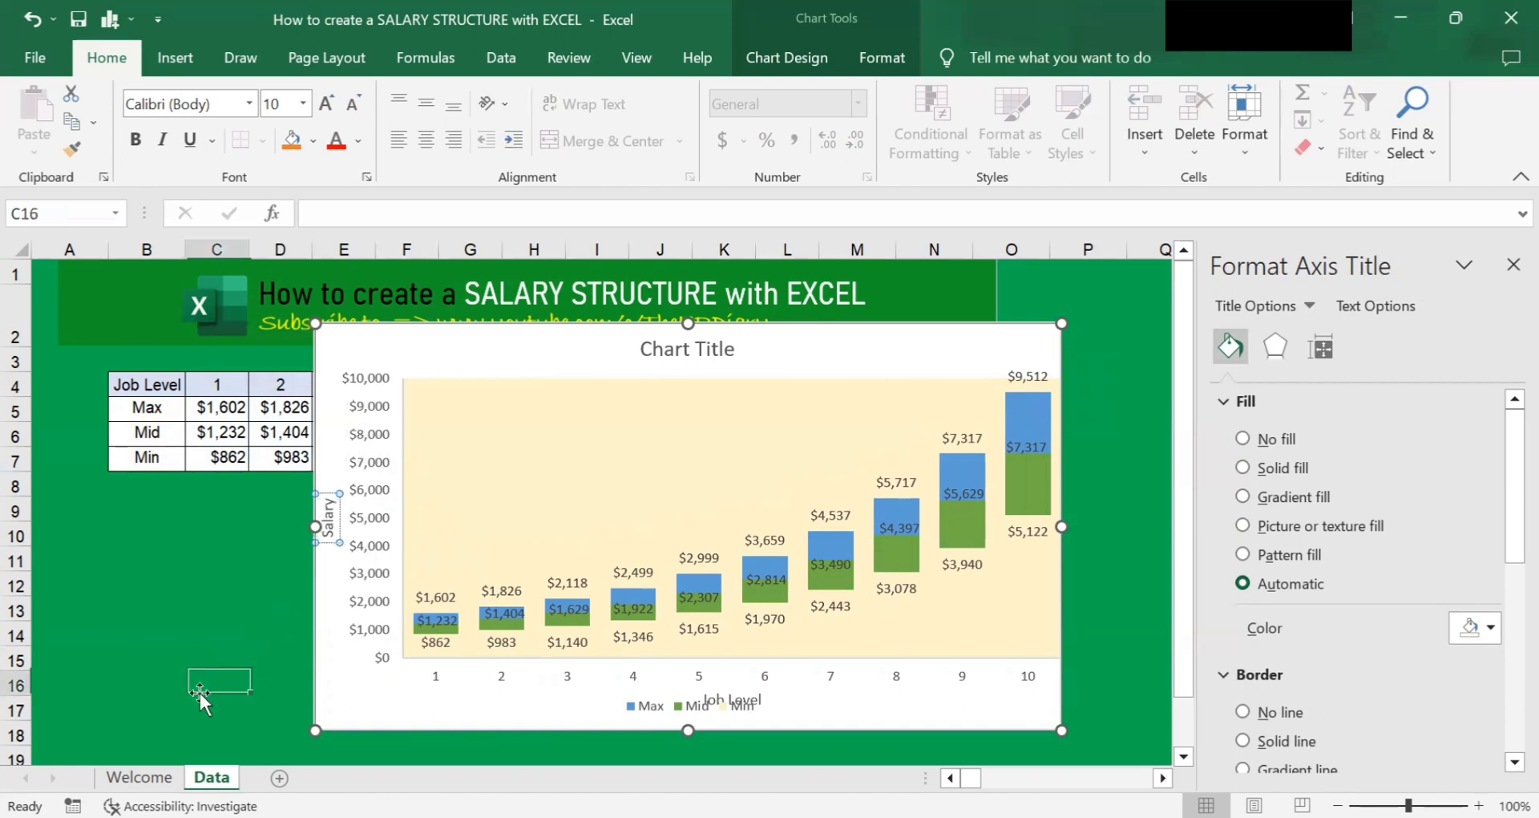
# Remove the Max, Mid and Min legend from the chart and deselect the chart
pyautogui.click(690, 710)
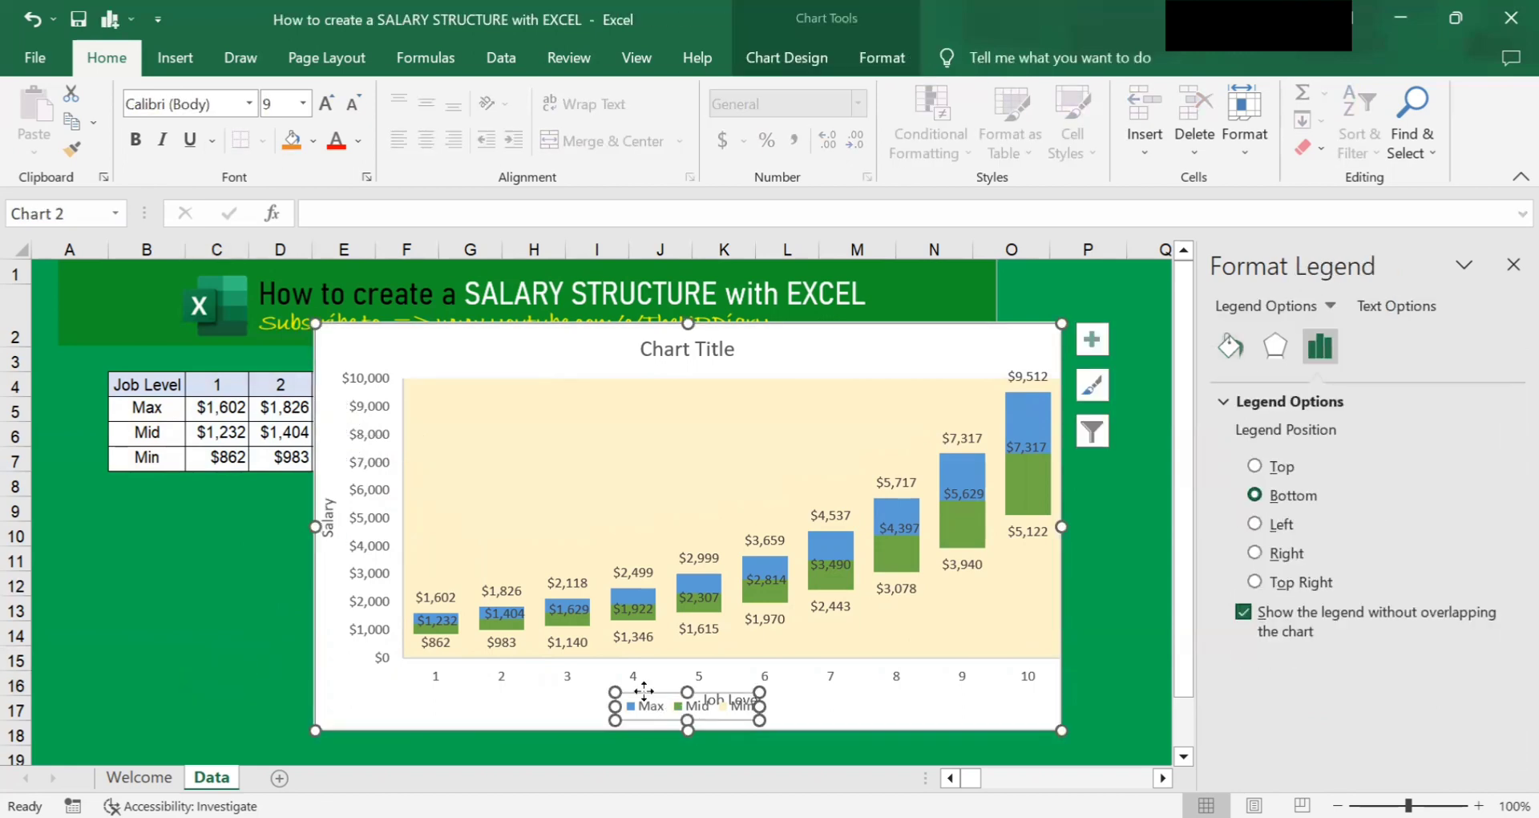
pyautogui.moveTo(637, 695); pyautogui.dragTo(584, 703)
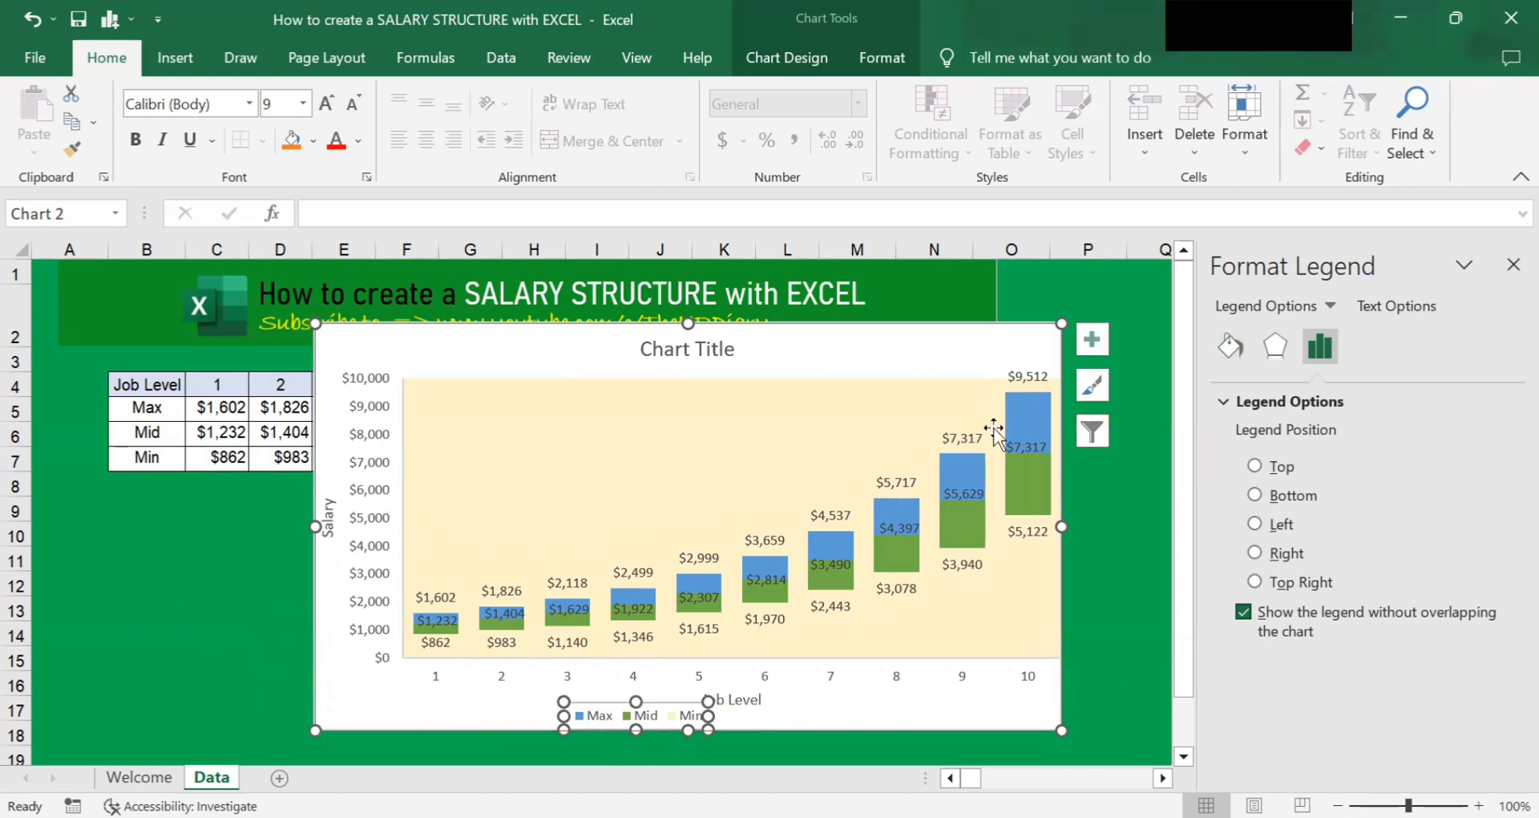
pyautogui.click(1090, 338)
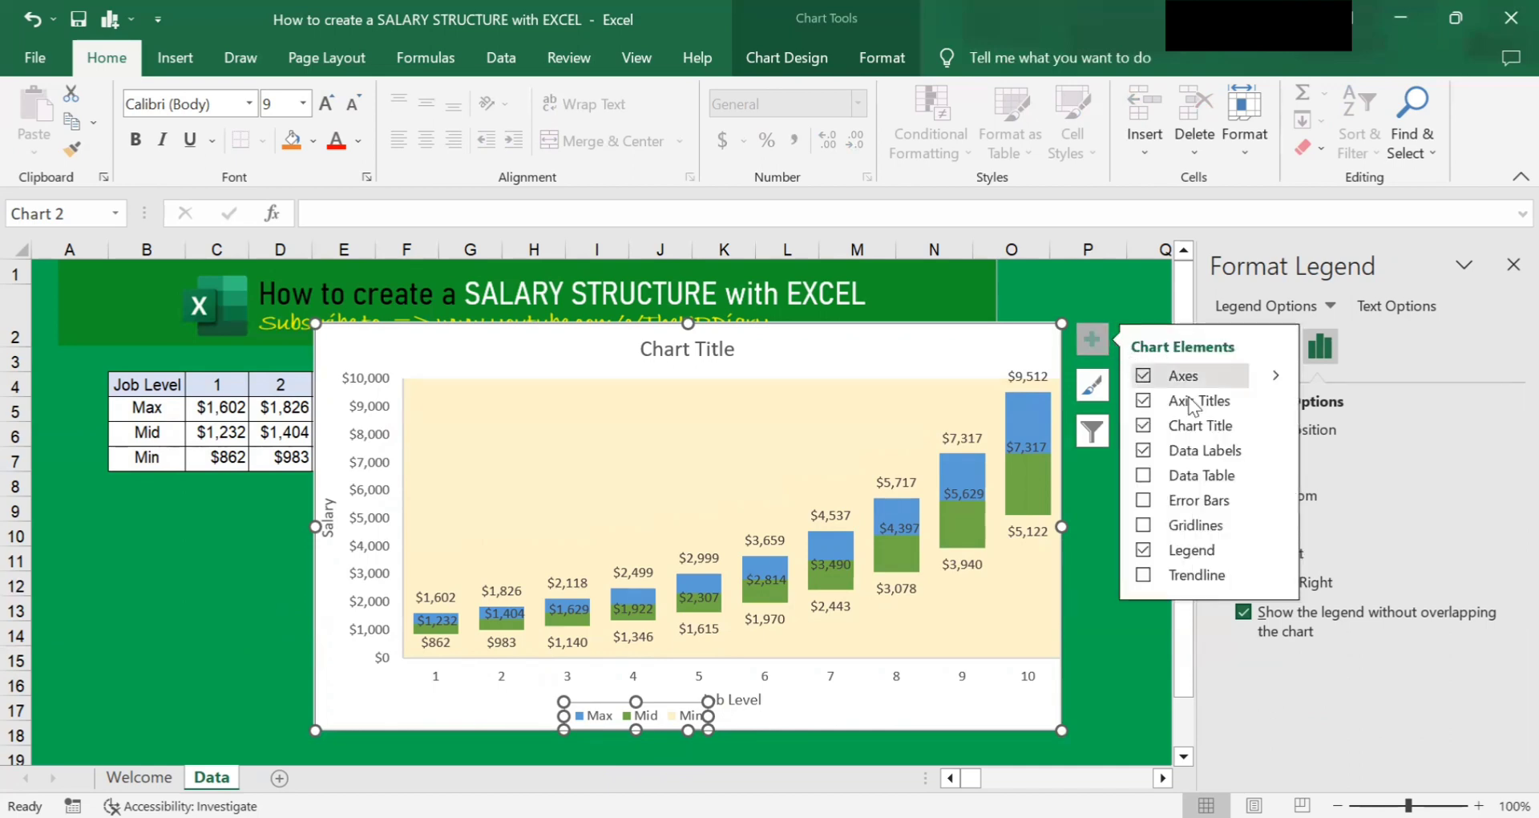
pyautogui.click(1144, 549)
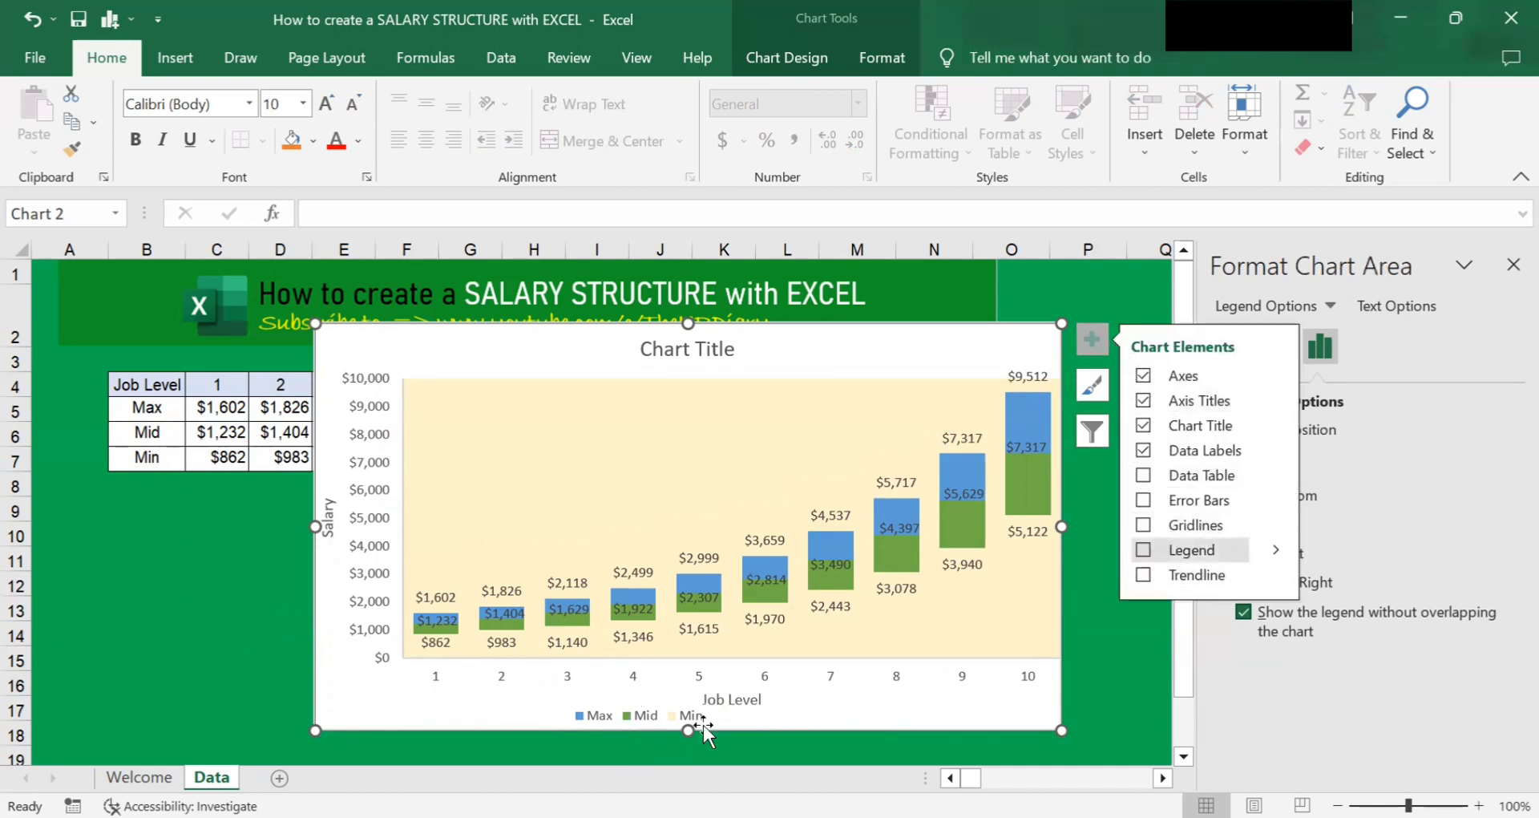
pyautogui.click(1092, 694)
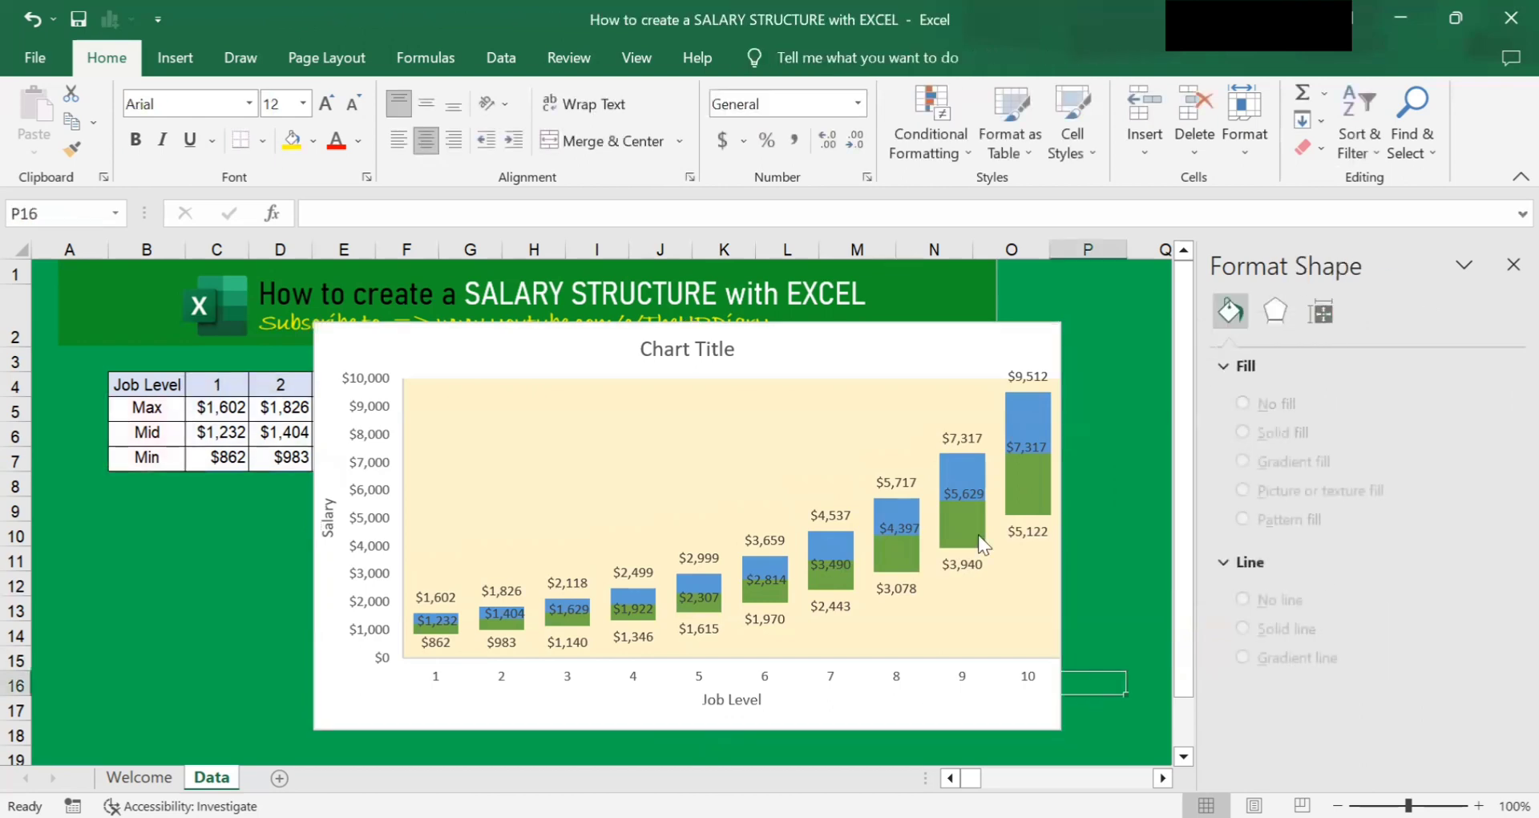
# Narrow the plot area slightly from its right edge to leave a margin inside the chart, and deselect the chart
pyautogui.click(979, 534)
pyautogui.click(909, 384)
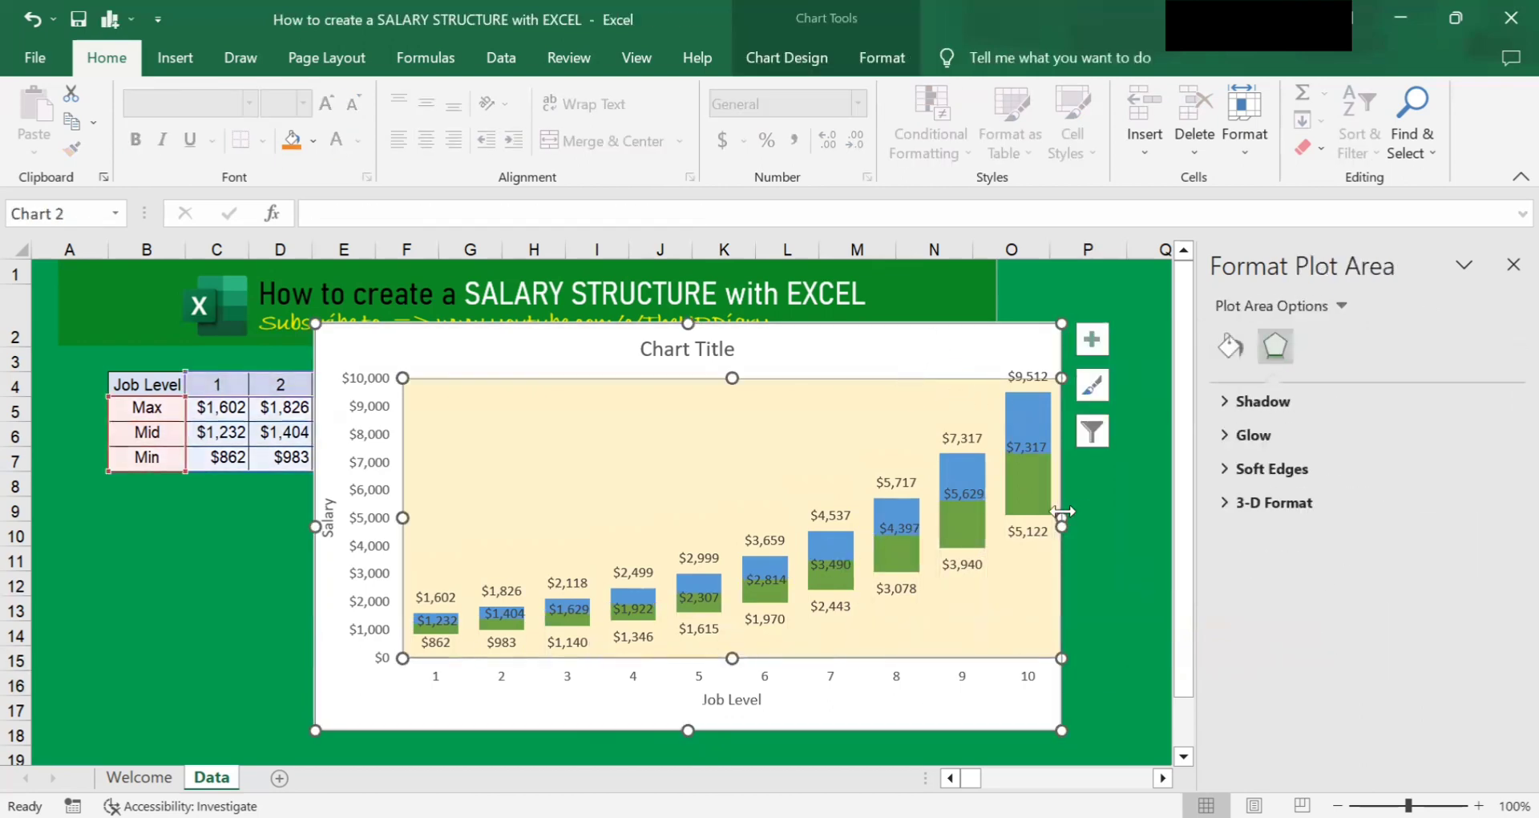
pyautogui.moveTo(1062, 517); pyautogui.dragTo(1038, 508)
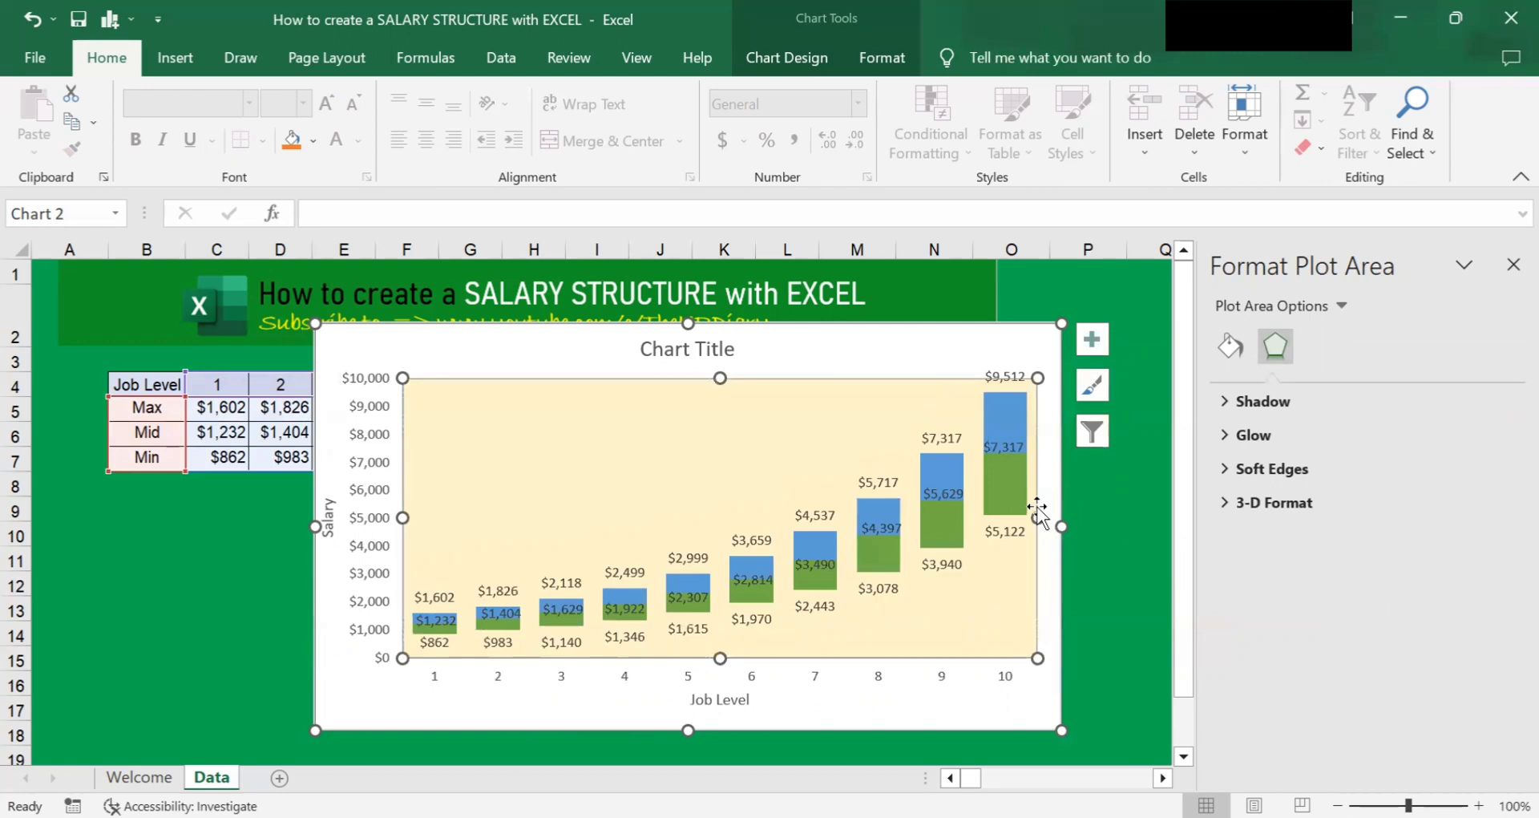
pyautogui.click(1122, 576)
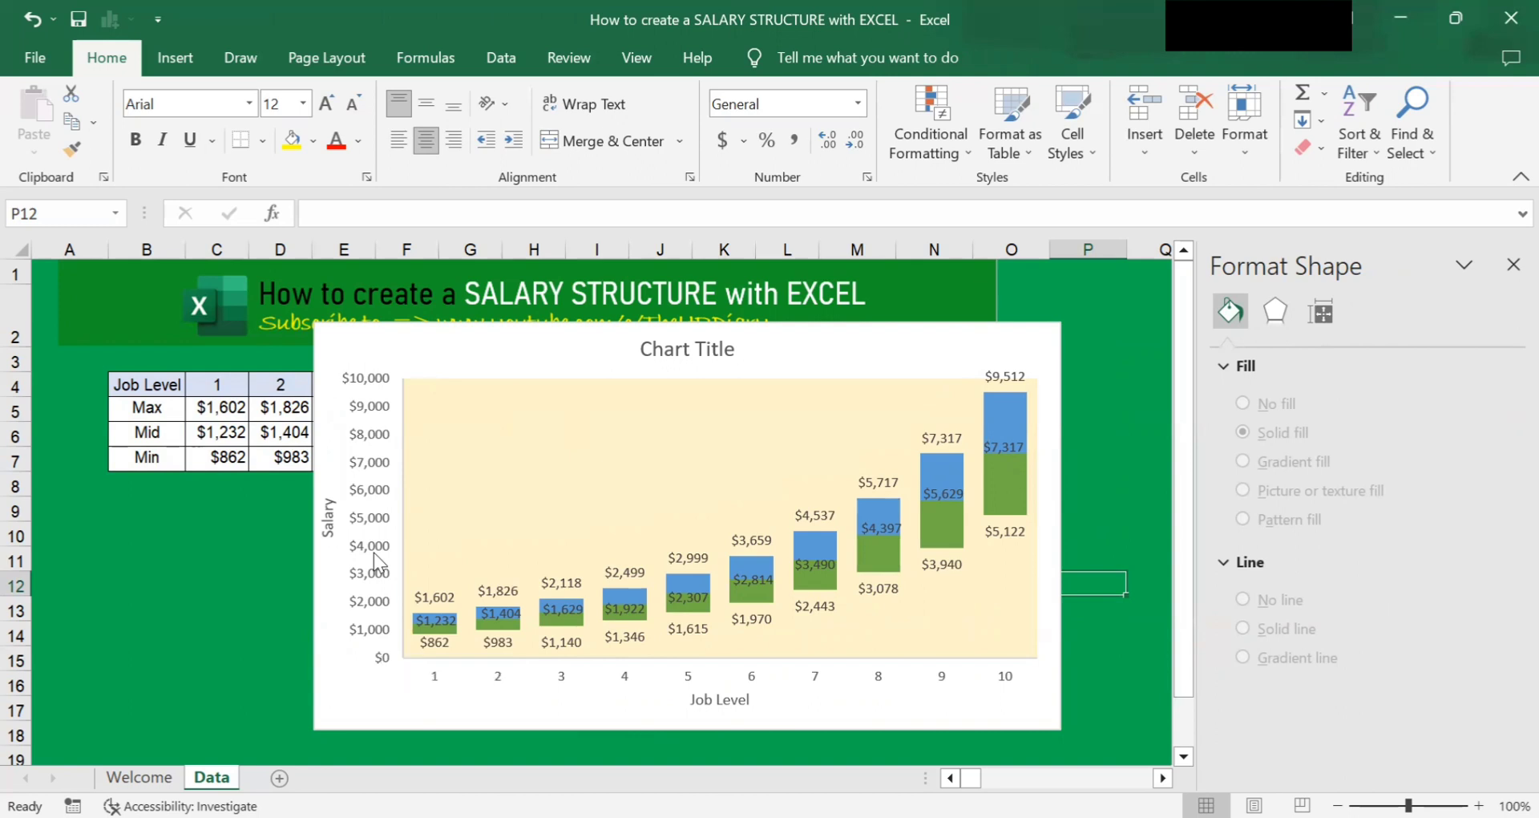
# Set the vertical salary axis's major unit to 2000 and deselect the chart
pyautogui.click(362, 505)
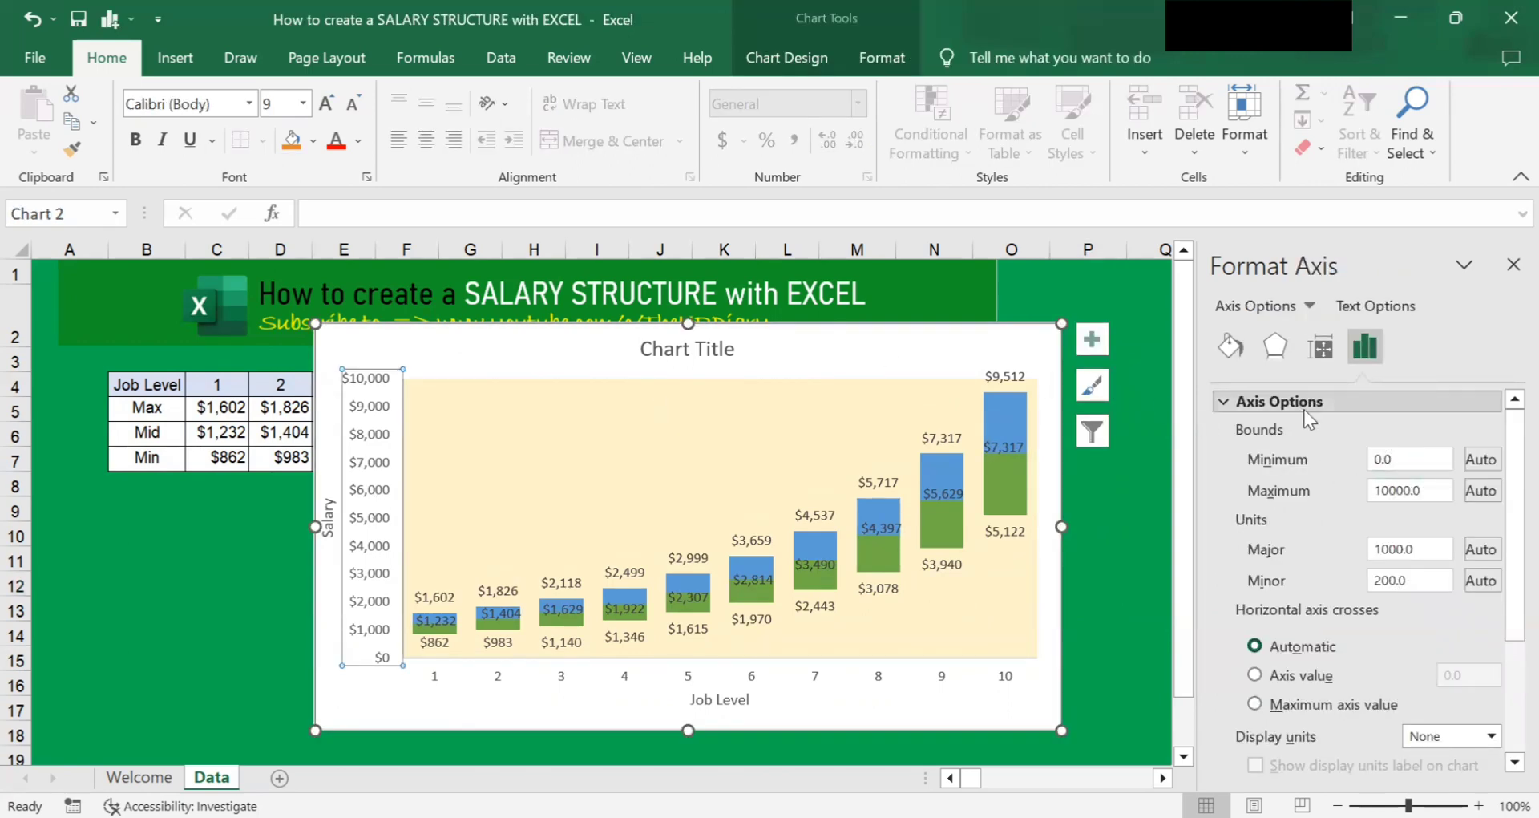
pyautogui.moveTo(1503, 474); pyautogui.dragTo(1503, 439)
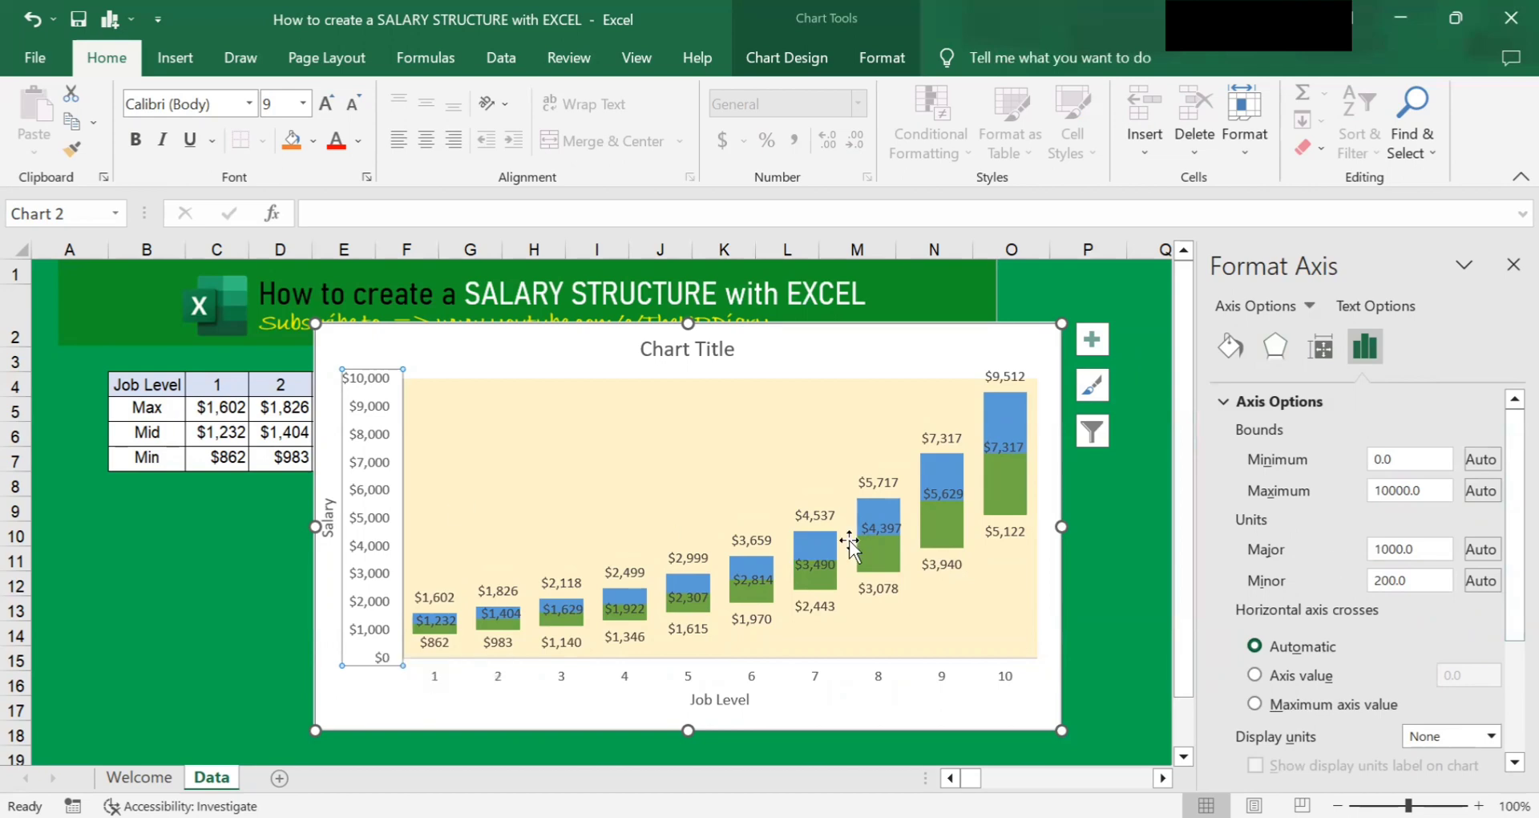
pyautogui.click(1380, 551)
pyautogui.moveTo(1381, 552); pyautogui.dragTo(1363, 553)
pyautogui.write('2')
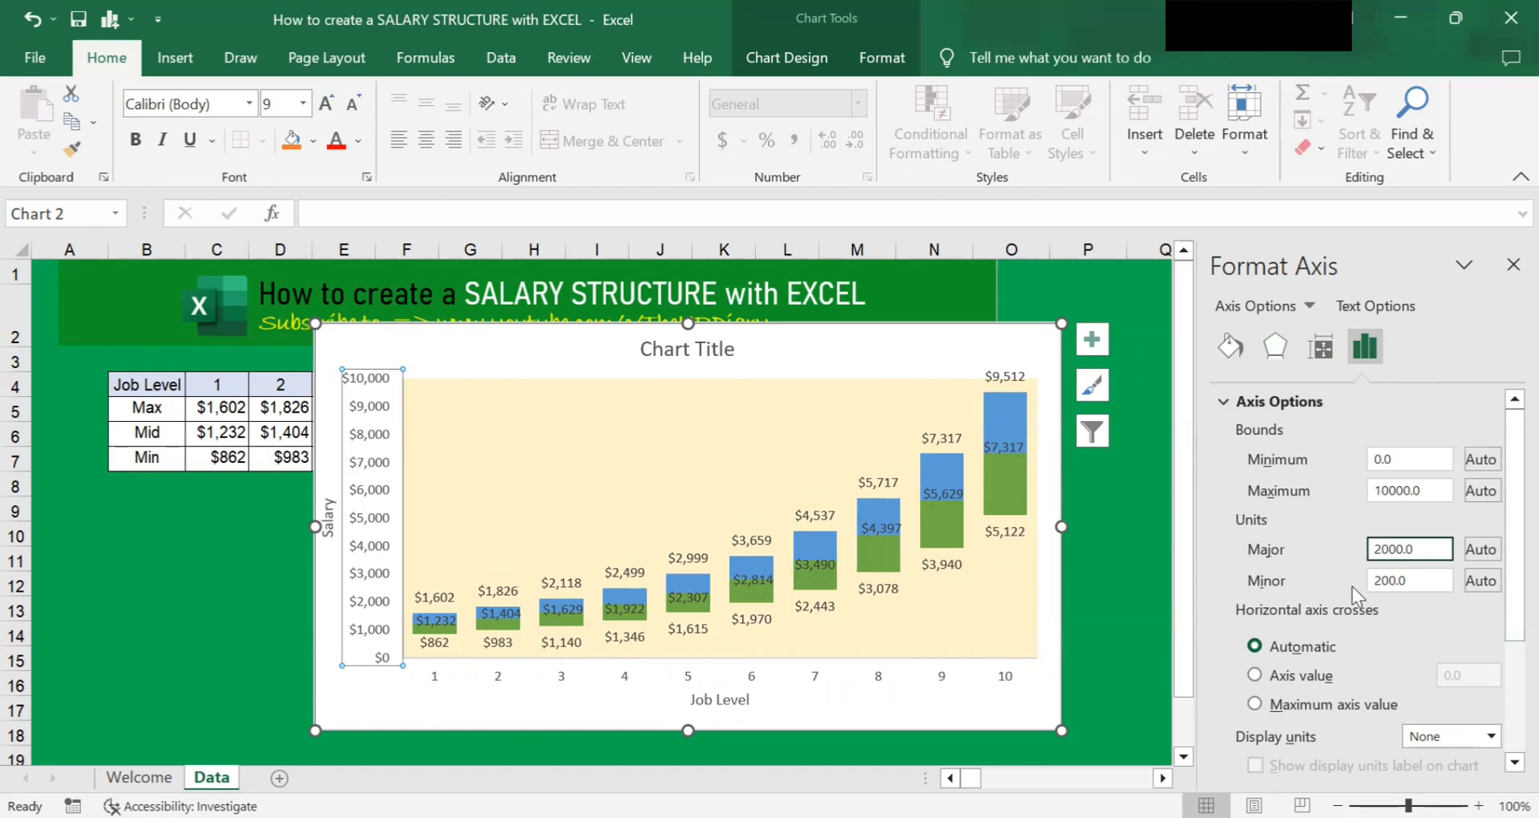
pyautogui.press('Return')
pyautogui.press('Escape')
pyautogui.press('Escape')
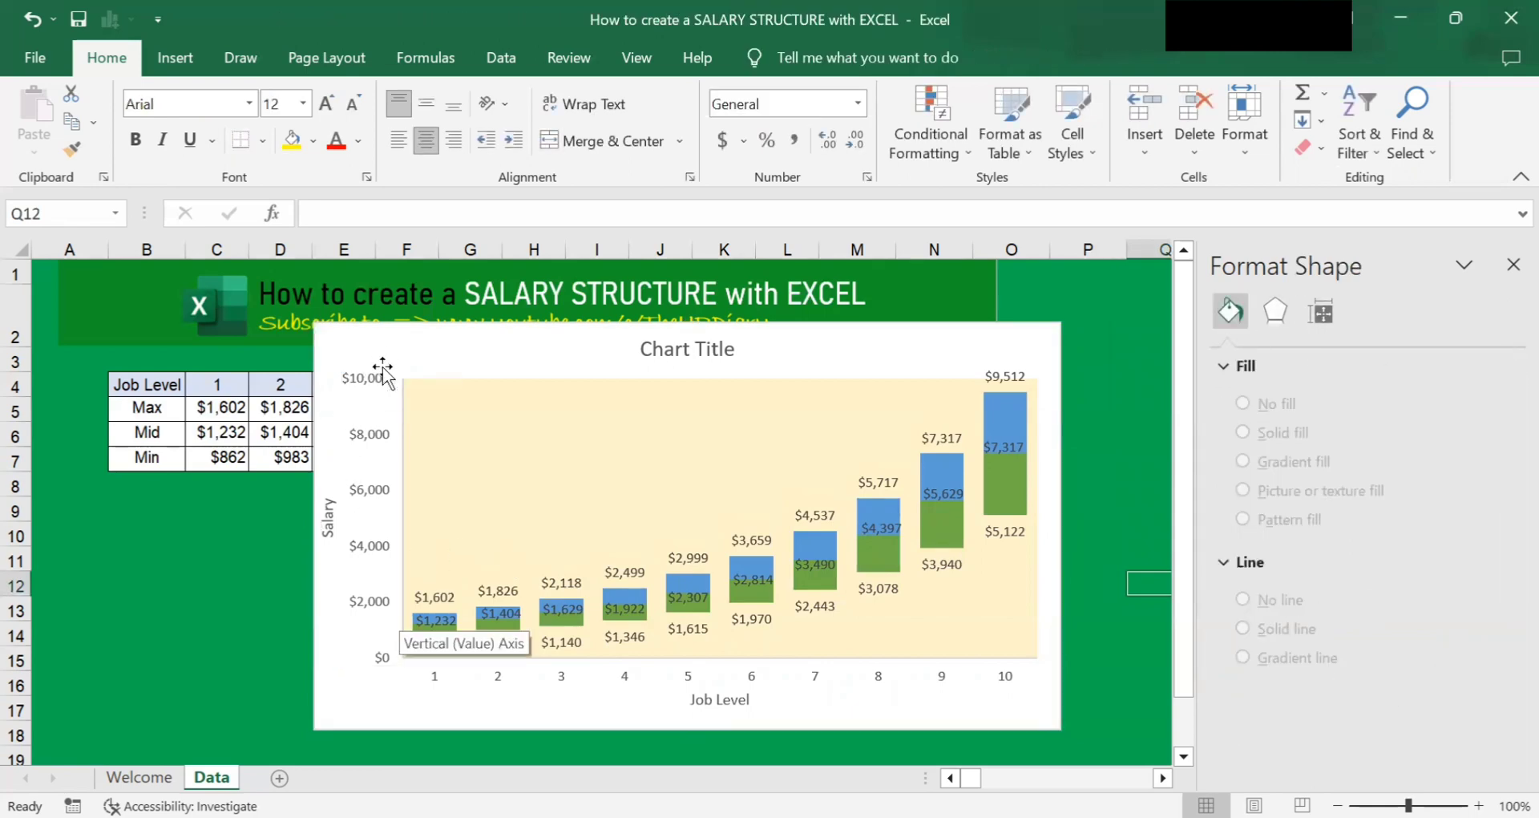
# Move the whole chart left and slightly down, clear of the sheet's title banner, spanning about columns D to N
pyautogui.click(1082, 481)
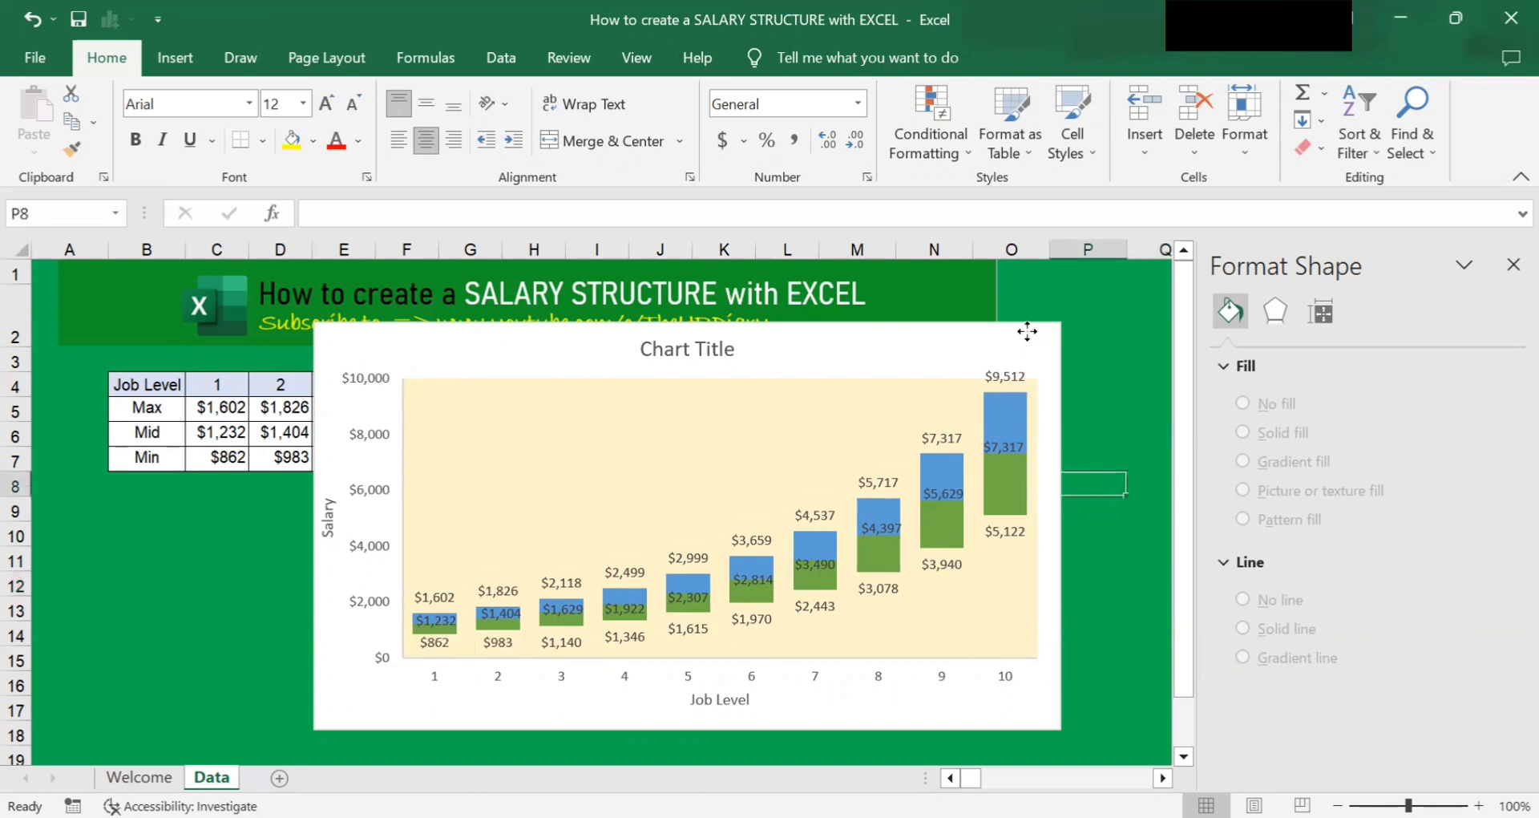
pyautogui.moveTo(1027, 331); pyautogui.dragTo(947, 351)
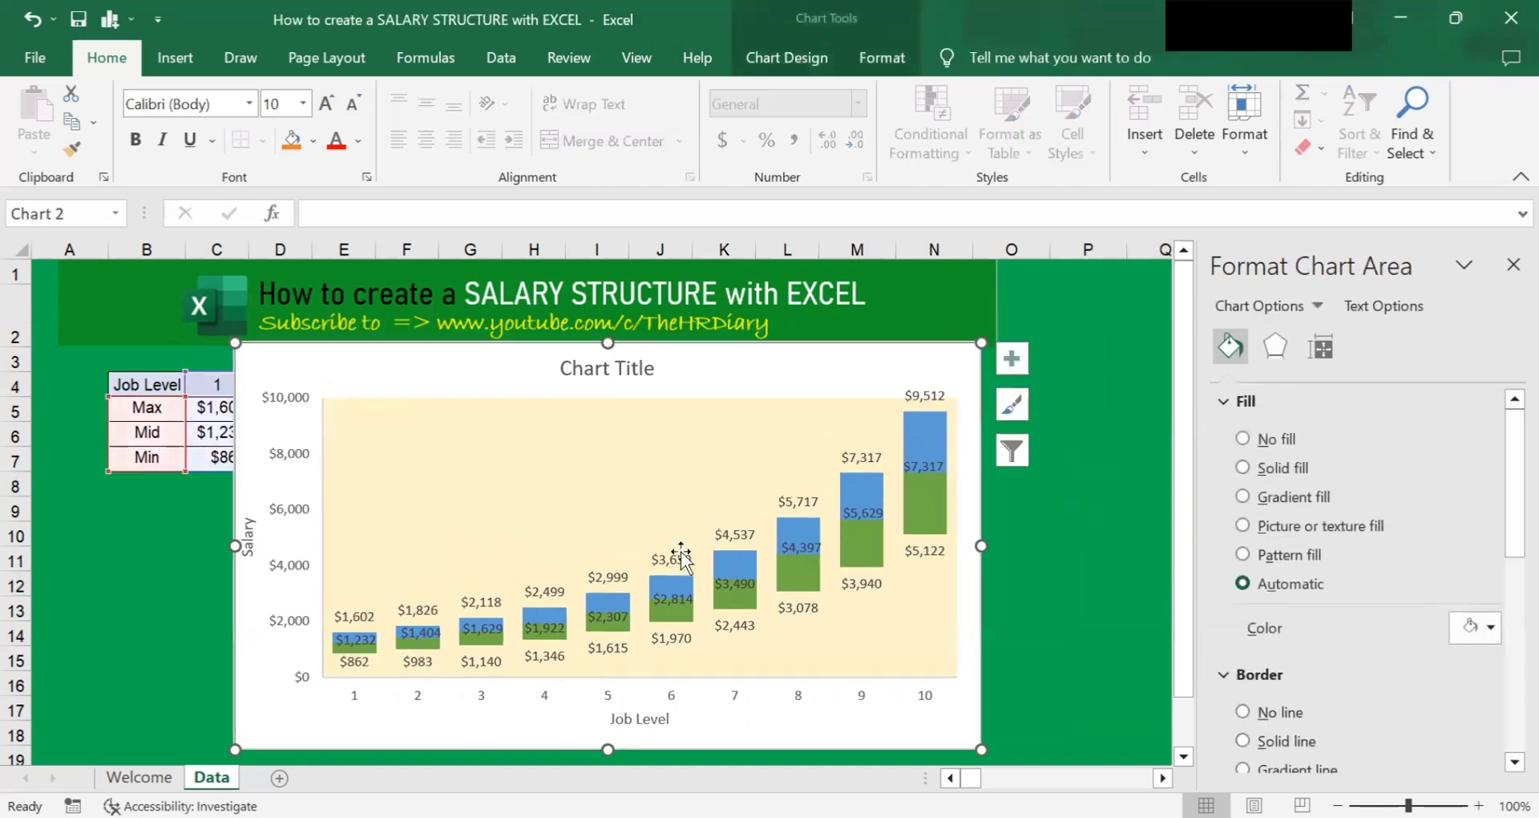